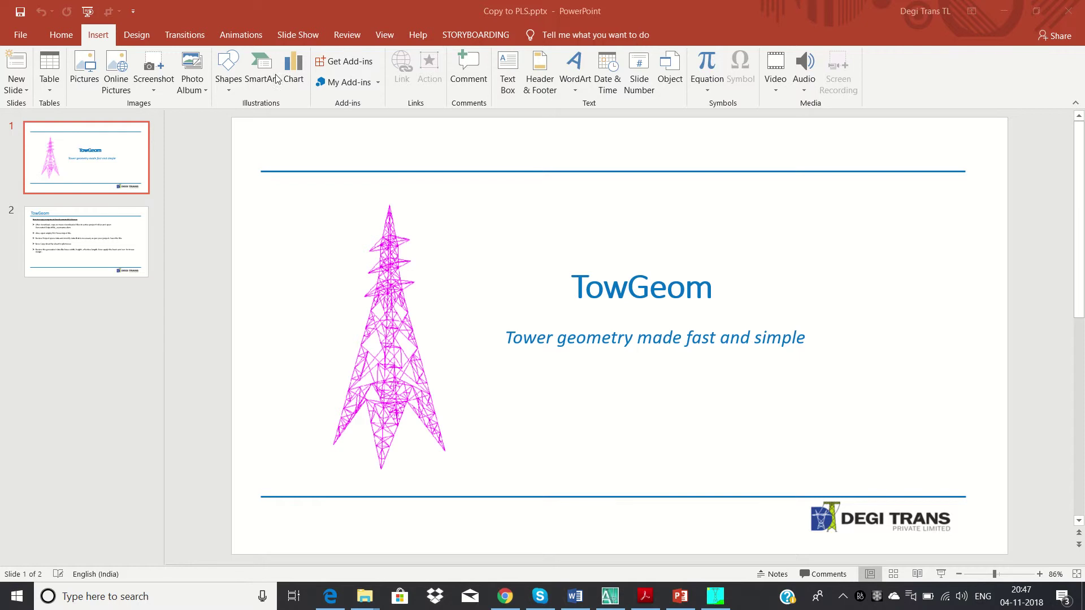
- View slide 2's TowGeom-to-PLS-Tower copy steps, then bring up the empty tower.tow model
click(78, 252)
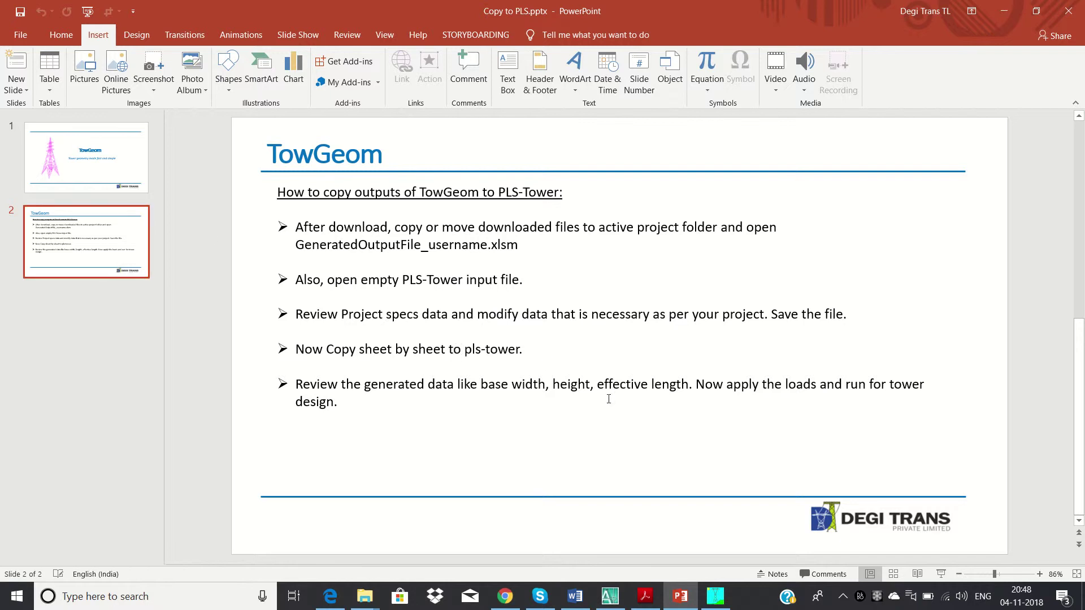
click(715, 596)
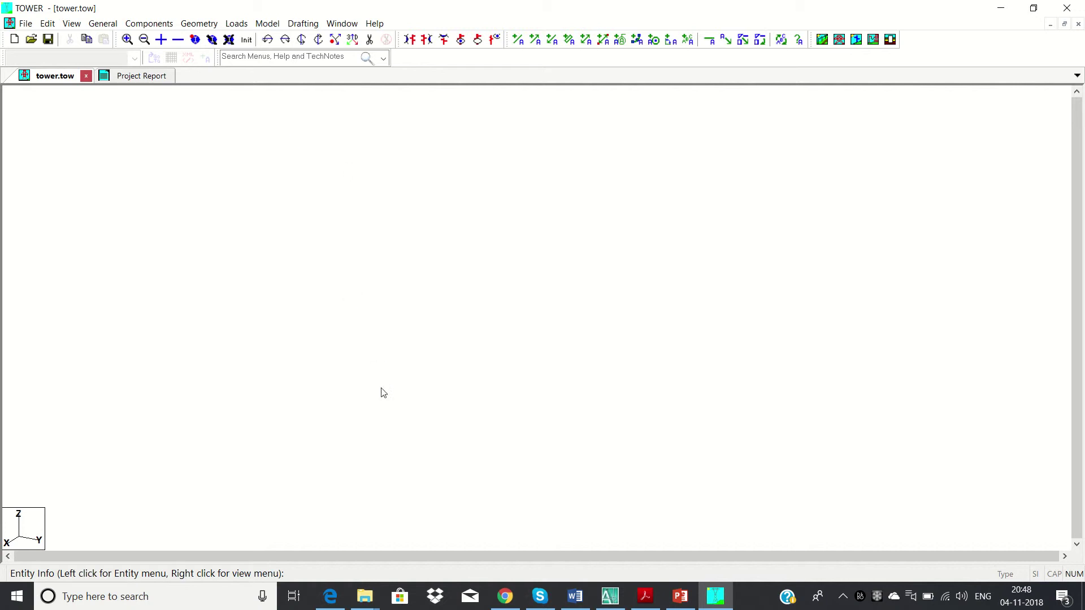
- Open GeneratedOutputFile_demo.xlsm from the Downloads folder in Excel and enable editing
mouse_move(358, 604)
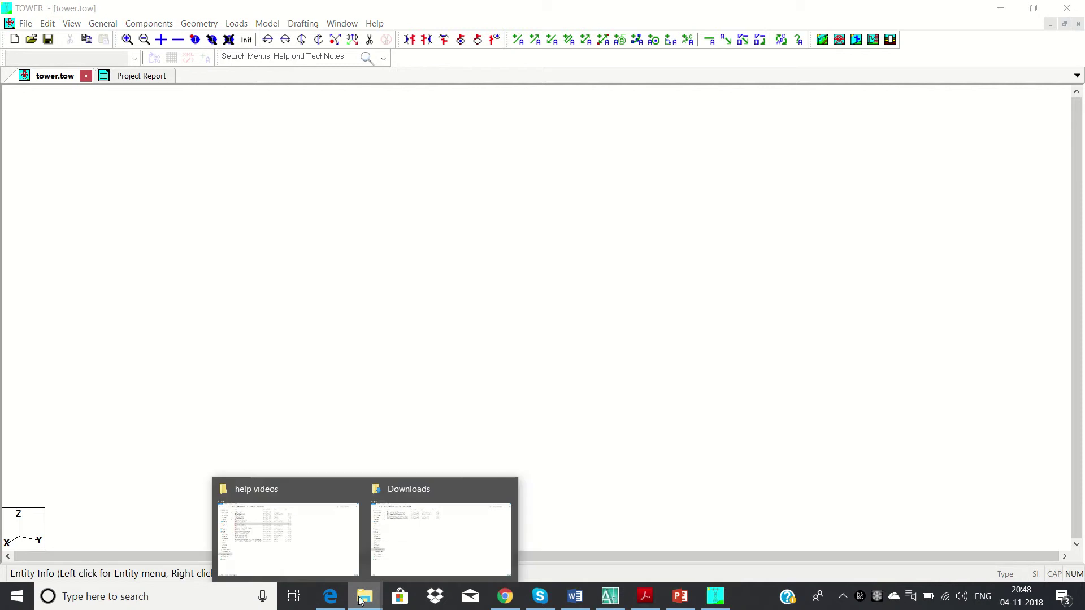
click(425, 552)
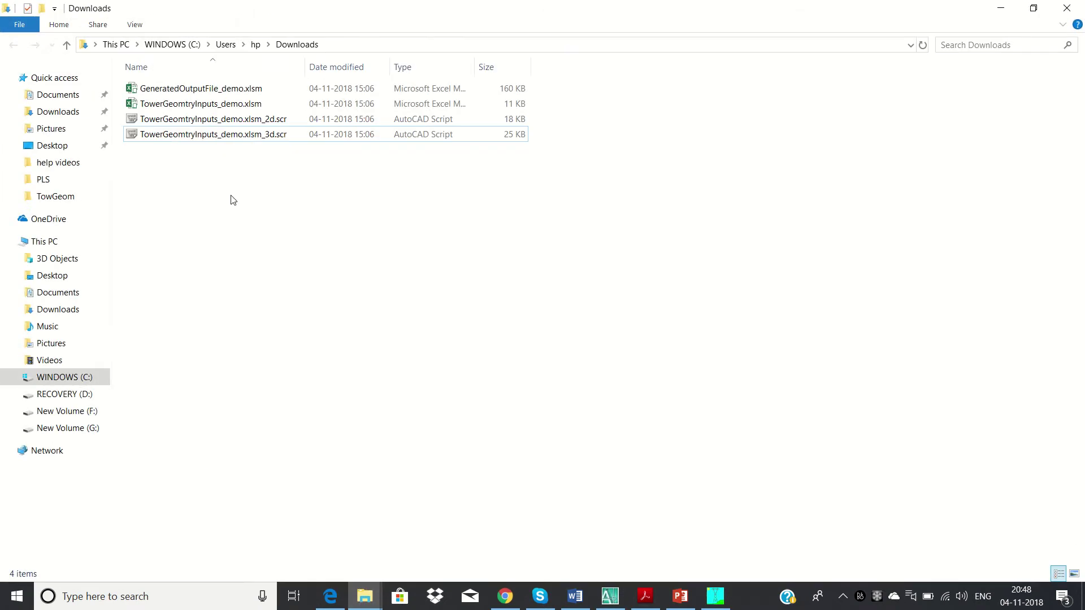
click(228, 94)
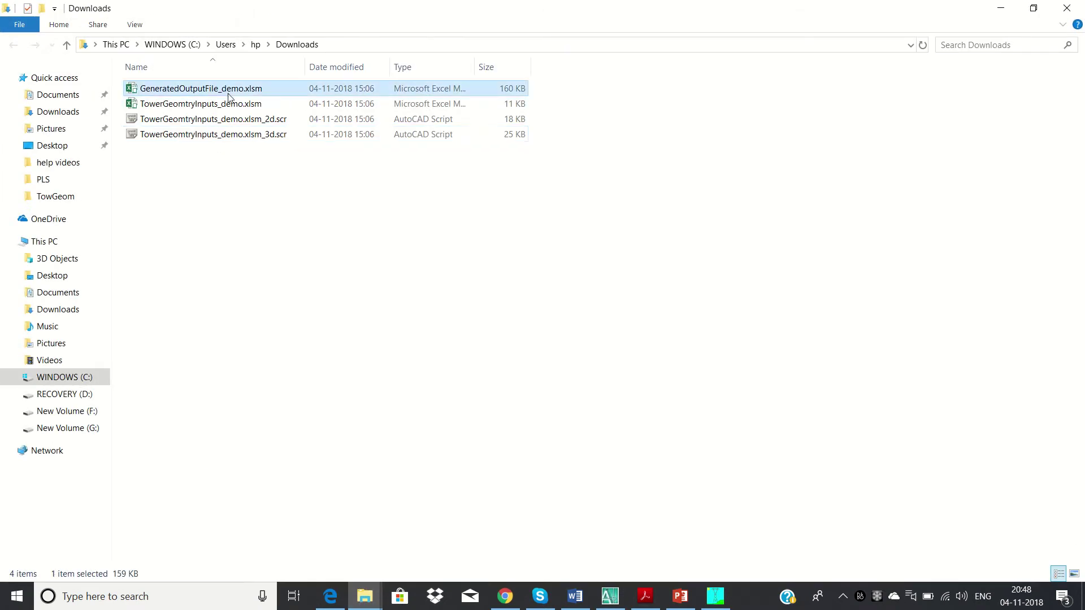
double_click(268, 92)
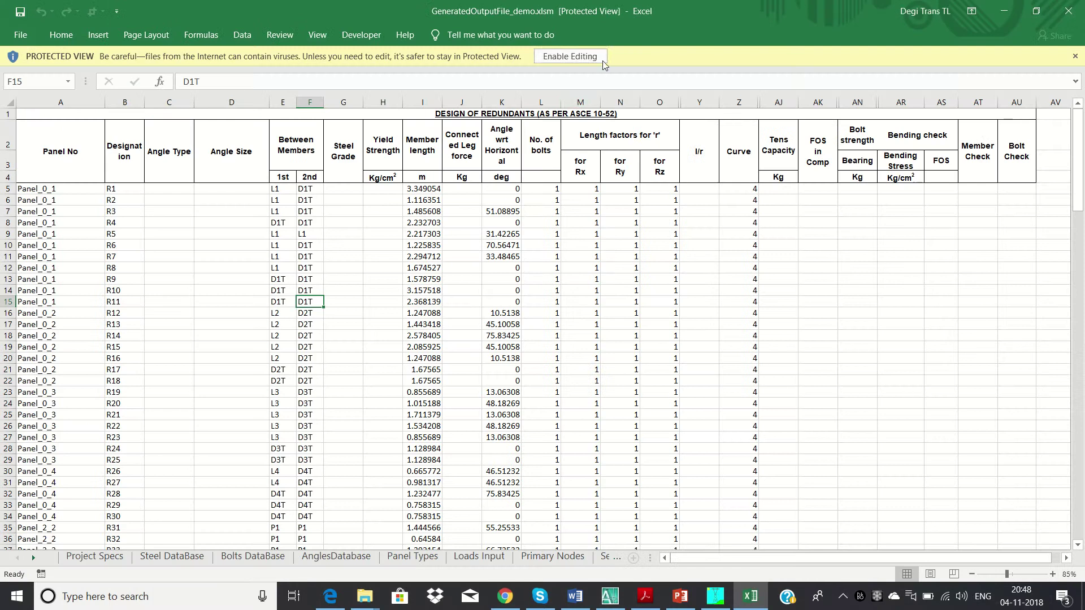
click(602, 60)
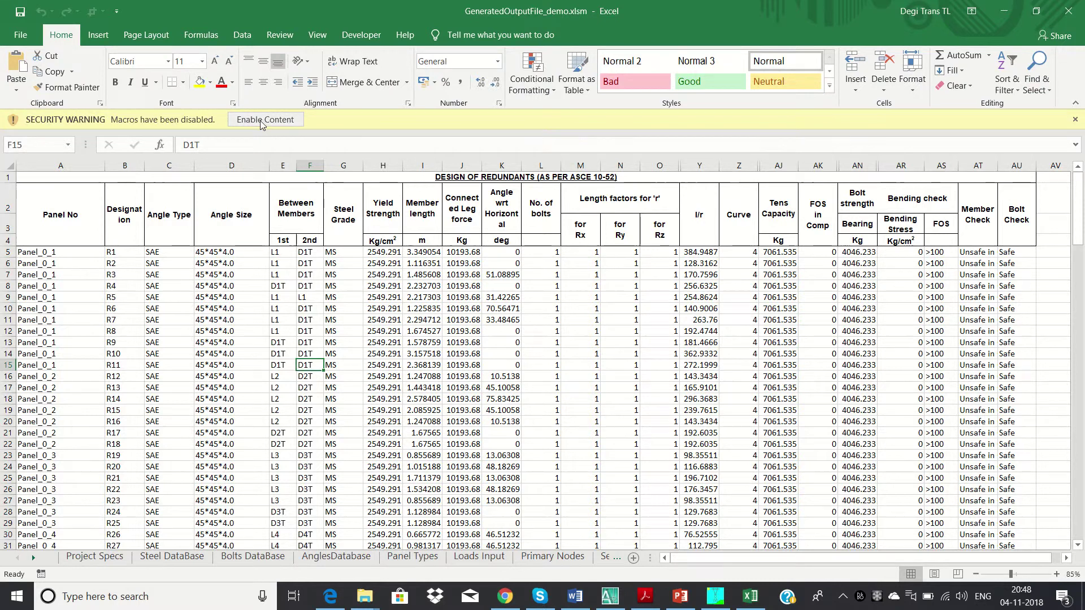
- Enable the macros in GeneratedOutputFile_demo.xlsm from the security bar
click(262, 120)
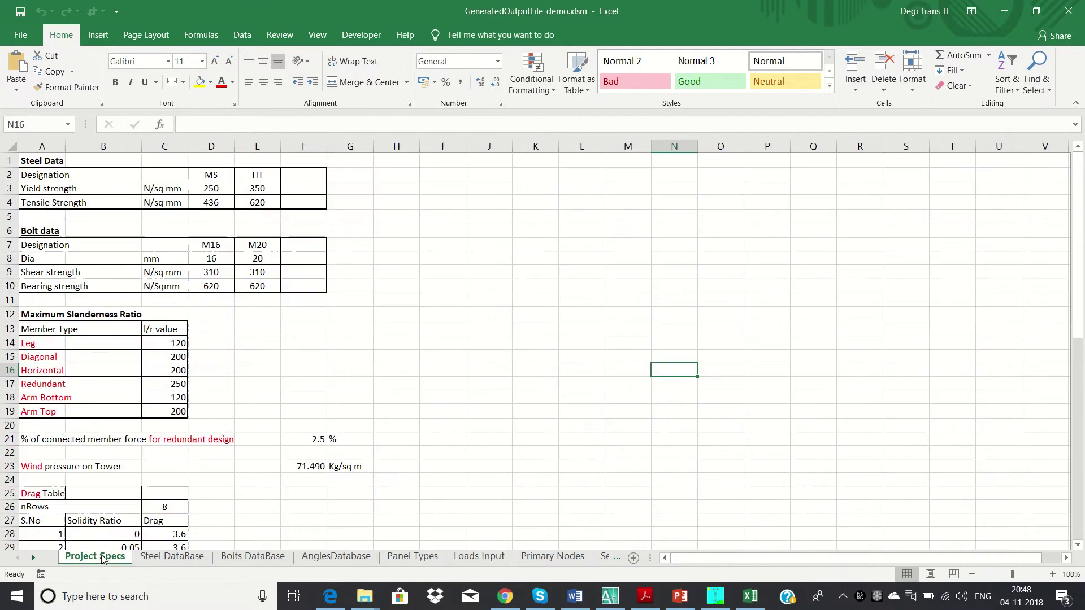
- Review the Project Specs, Steel DataBase, Bolts DataBase, AnglesDatabase and Panel Types sheets
click(104, 556)
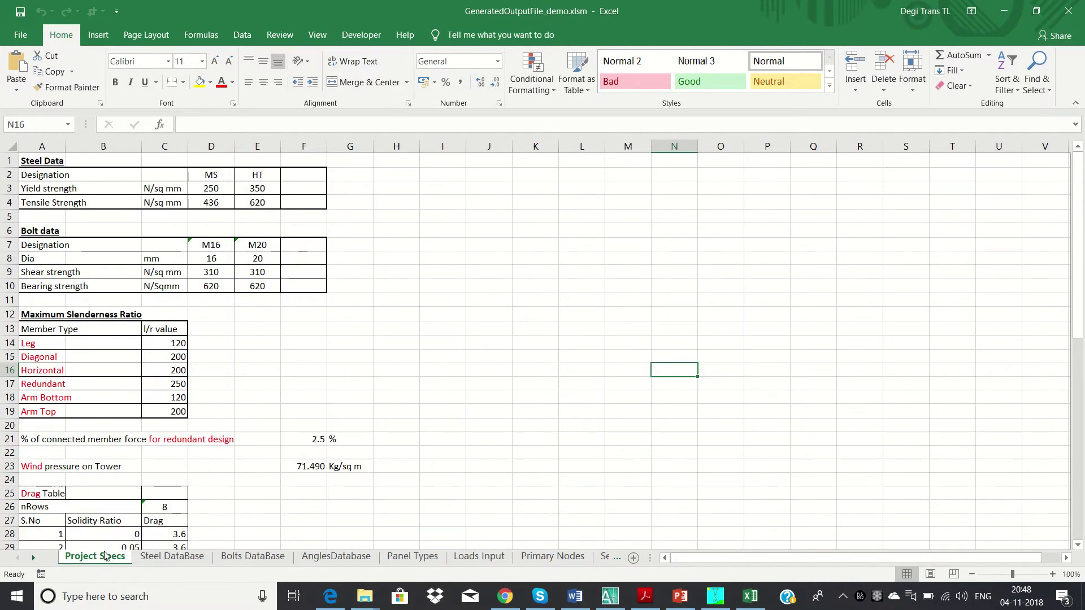
click(172, 559)
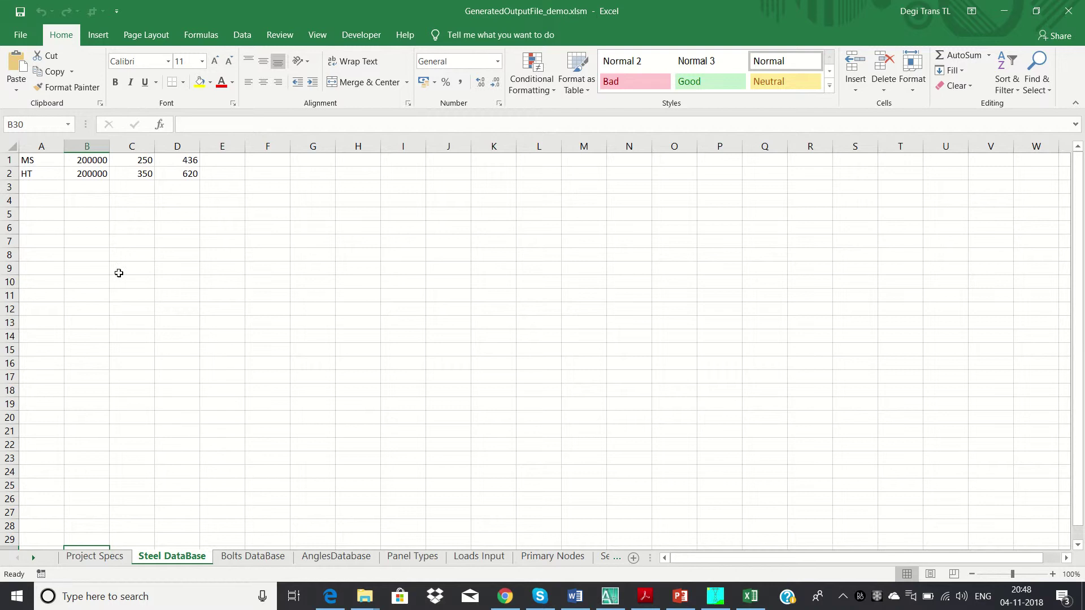
click(263, 560)
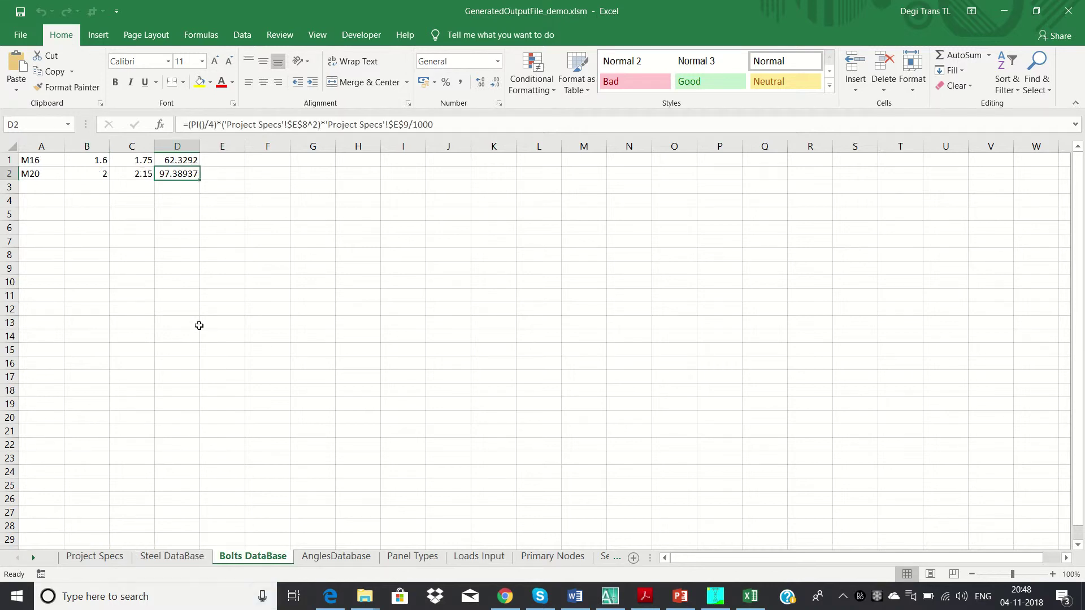
click(350, 564)
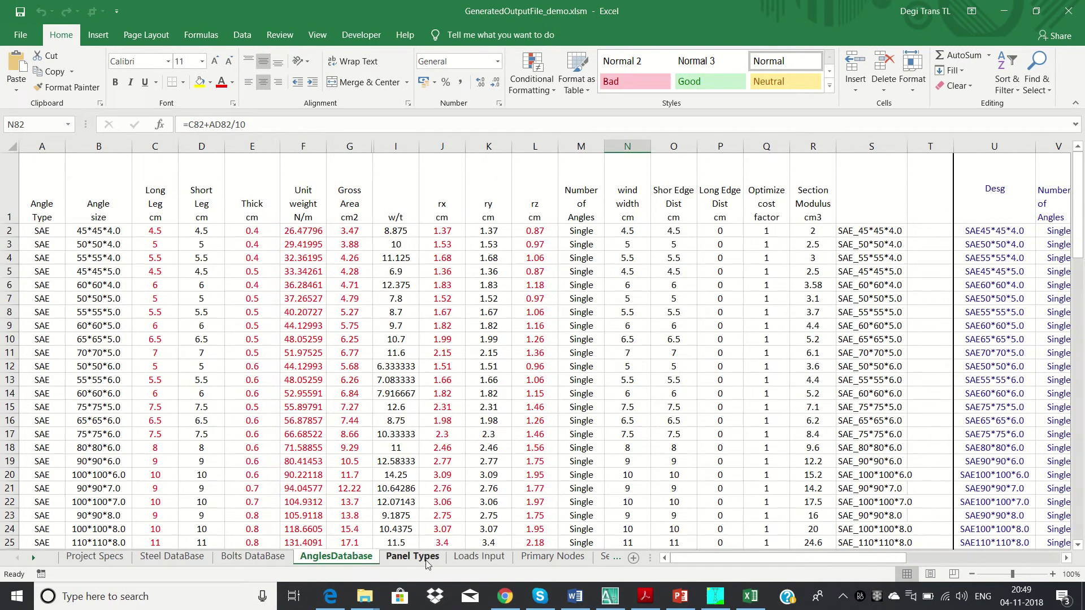
click(425, 561)
scroll(407, 517, up, 2)
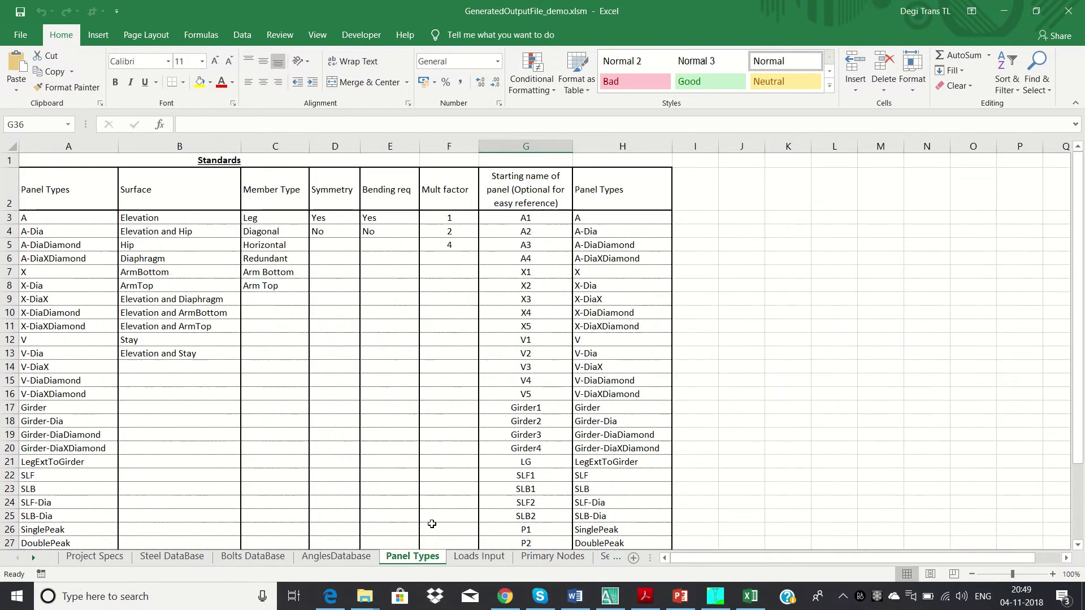
- Review the Loads Input, Primary Nodes, Secondary Nodes, Sections and Angle Groups sheets
click(477, 558)
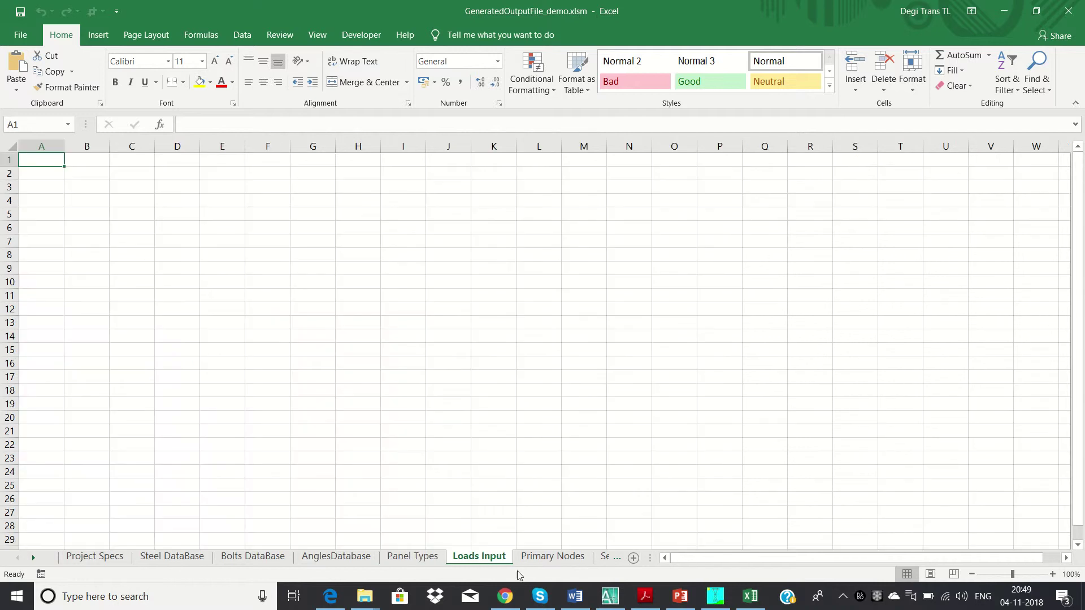
click(552, 557)
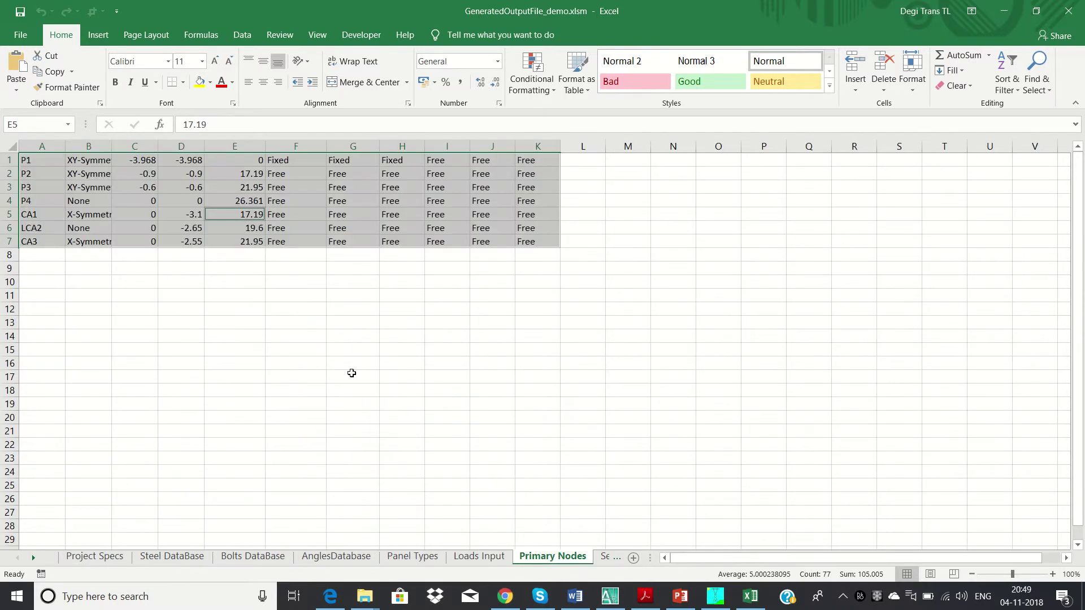
click(351, 376)
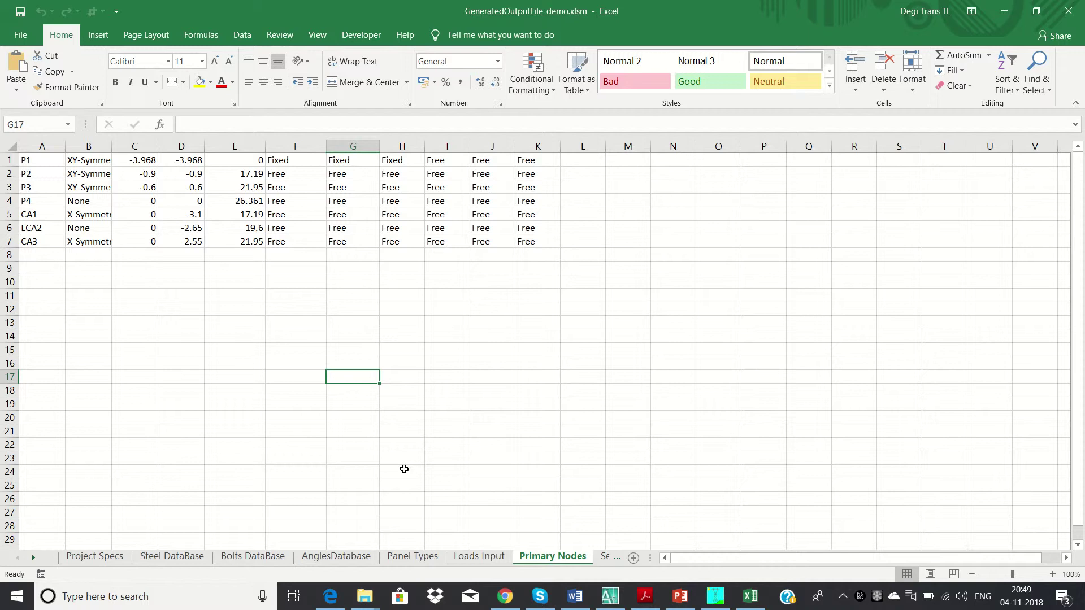
click(605, 557)
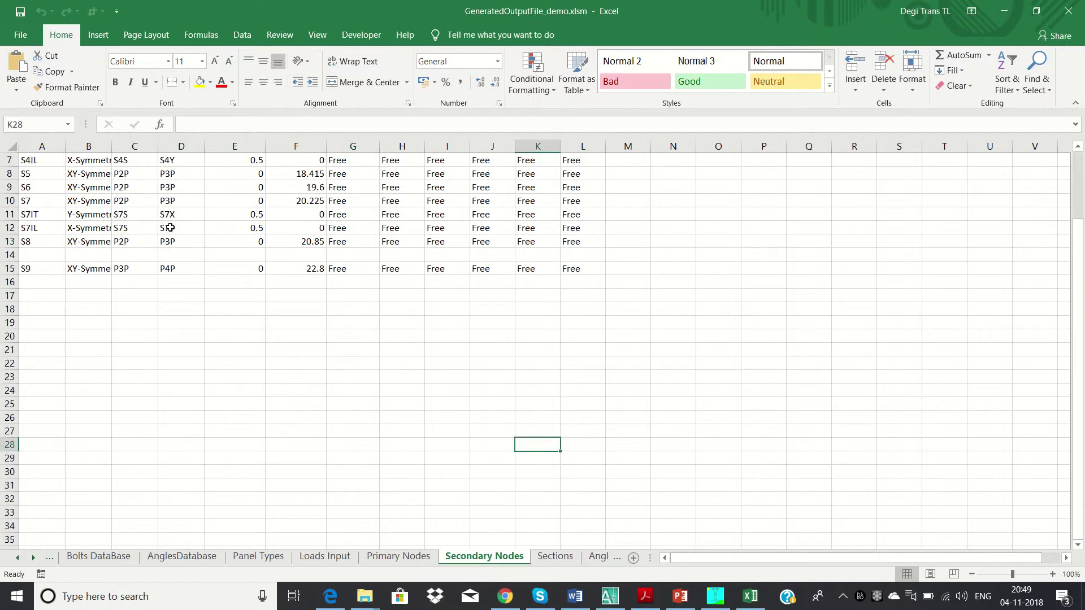
scroll(401, 424, up, 2)
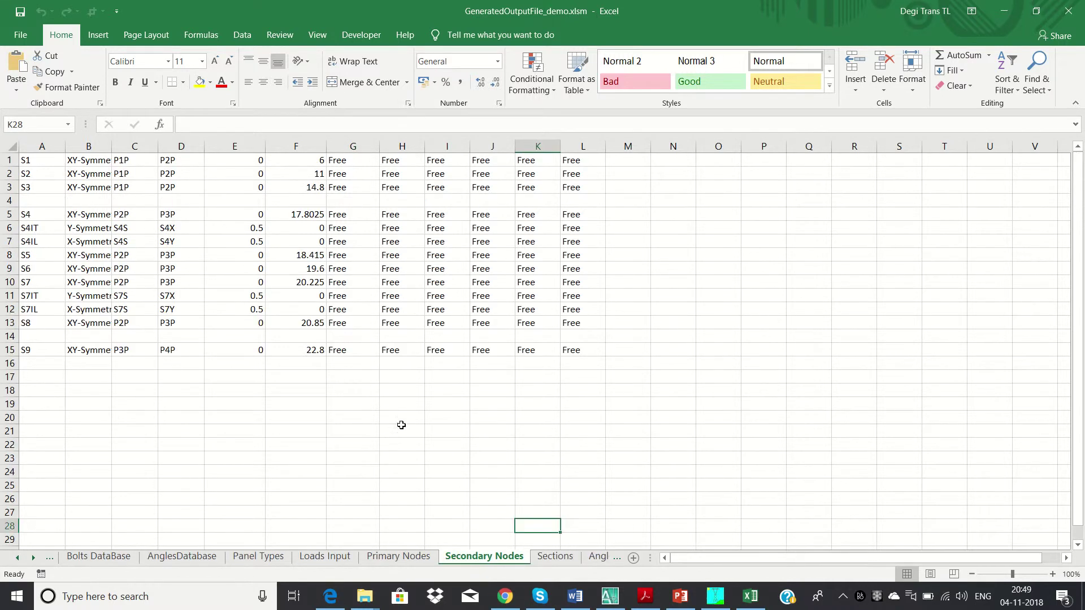
click(557, 560)
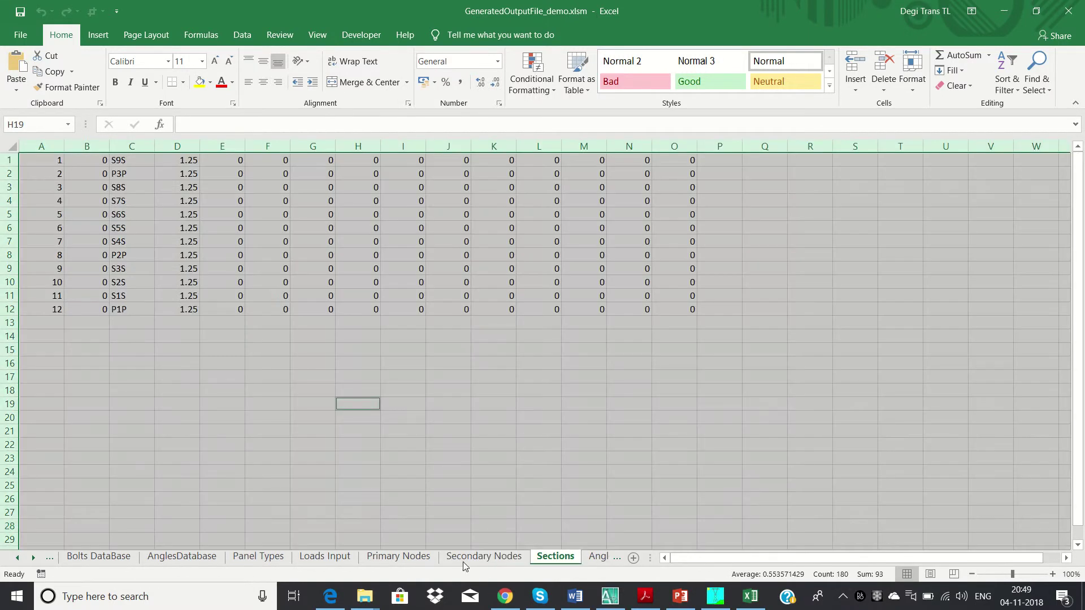
click(592, 557)
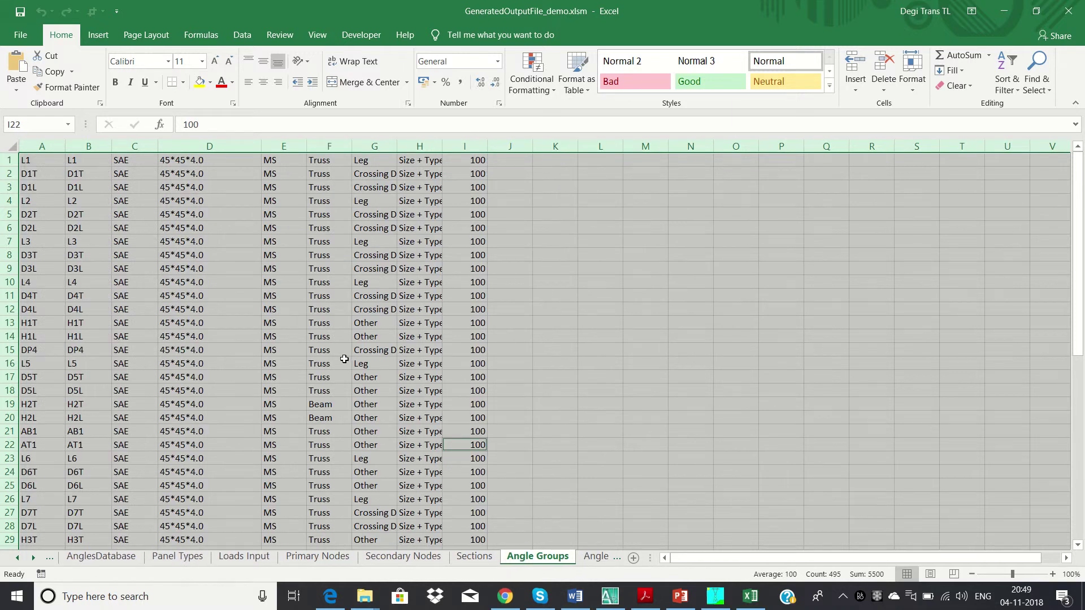
click(349, 362)
- Review Angle Members, then check Panel_0_1's height and base and top widths on Panel info
click(595, 557)
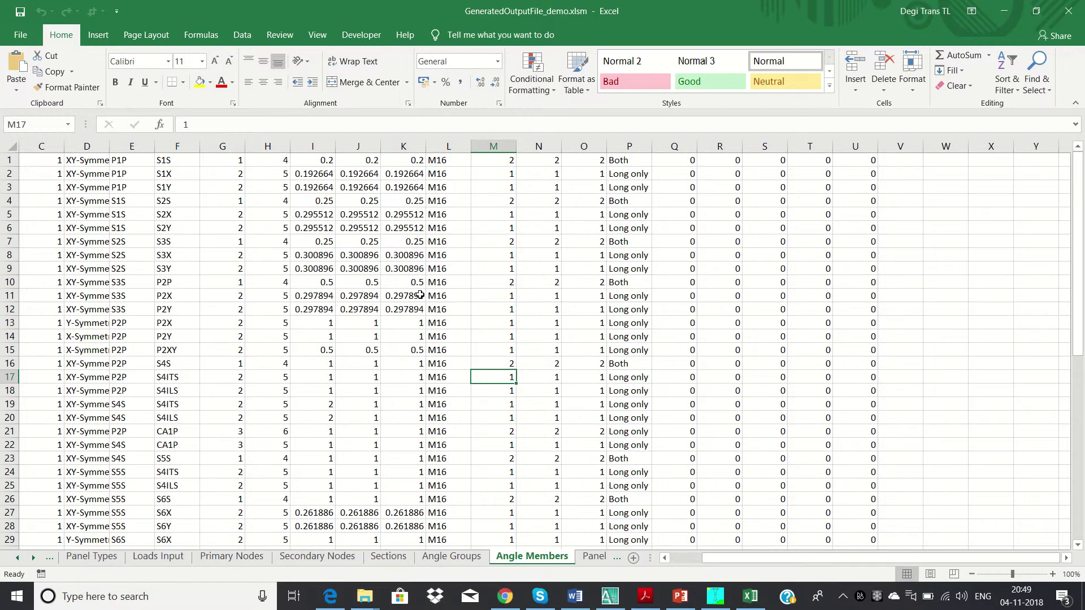
click(591, 557)
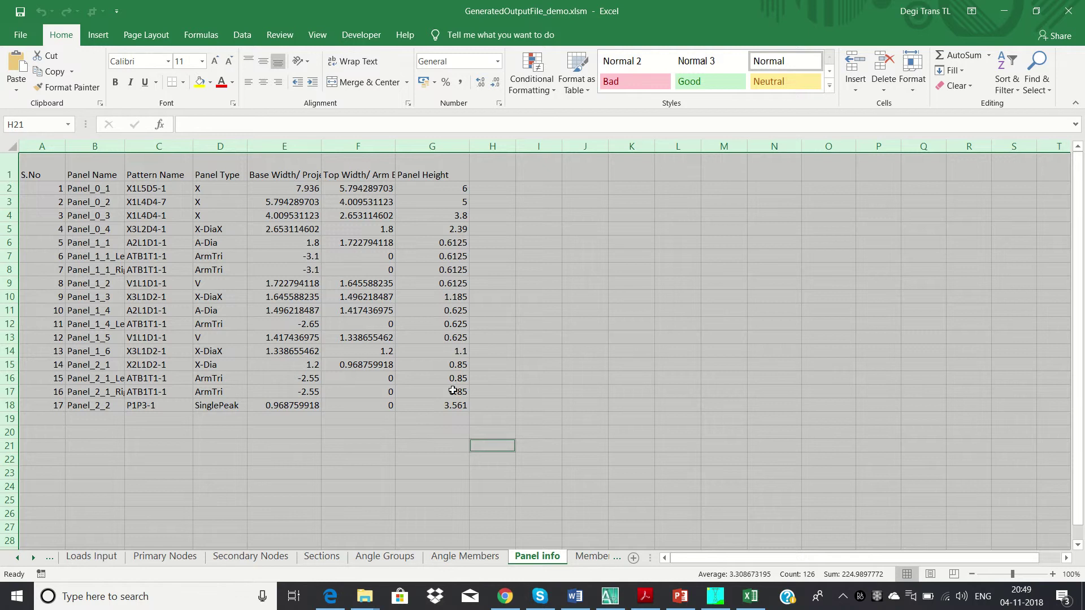
click(452, 391)
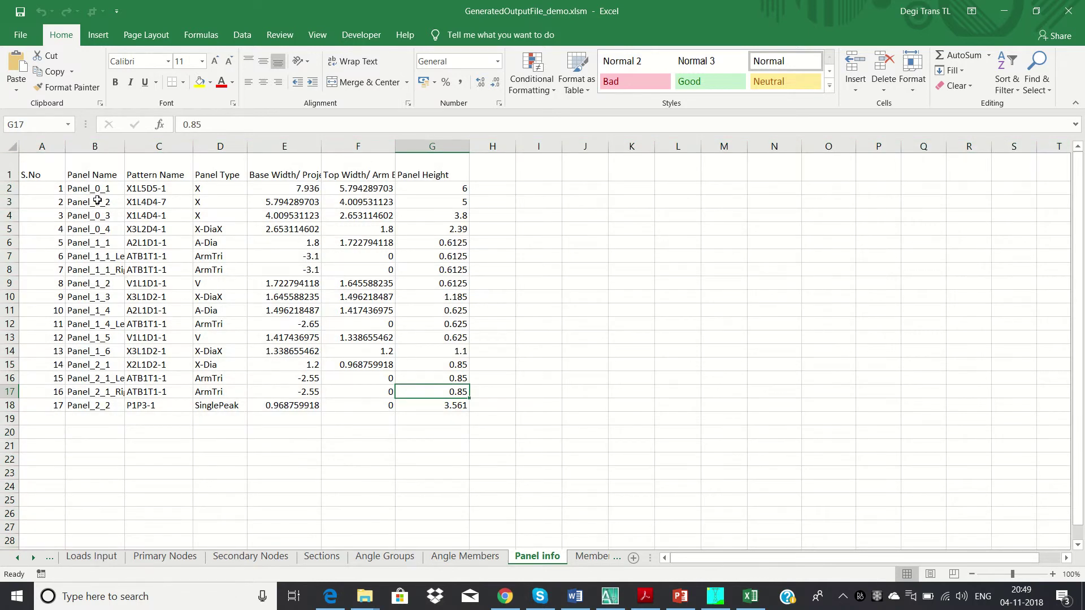
click(257, 187)
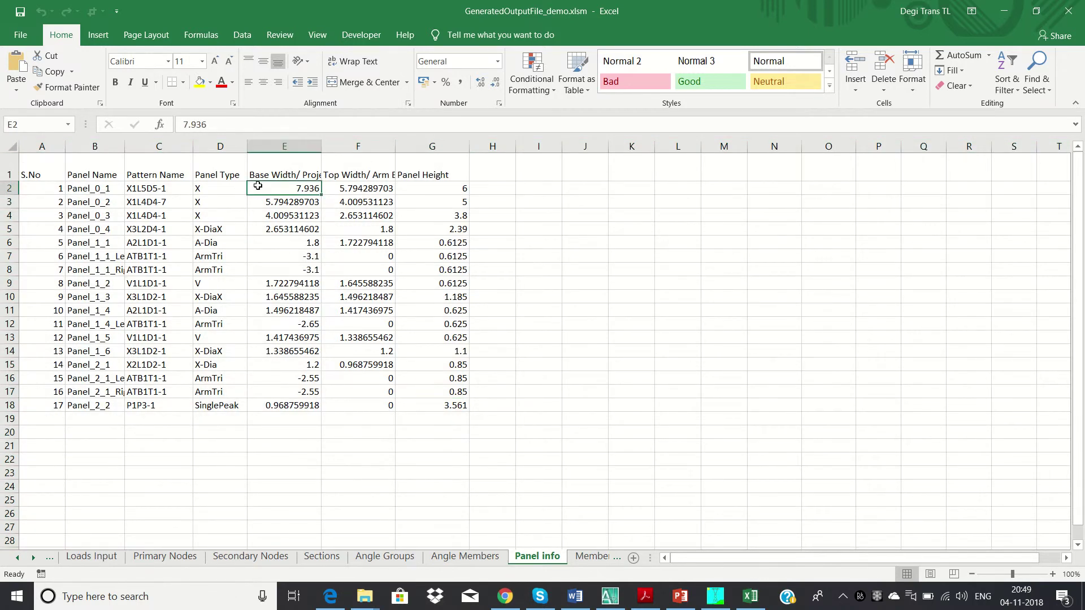
click(368, 189)
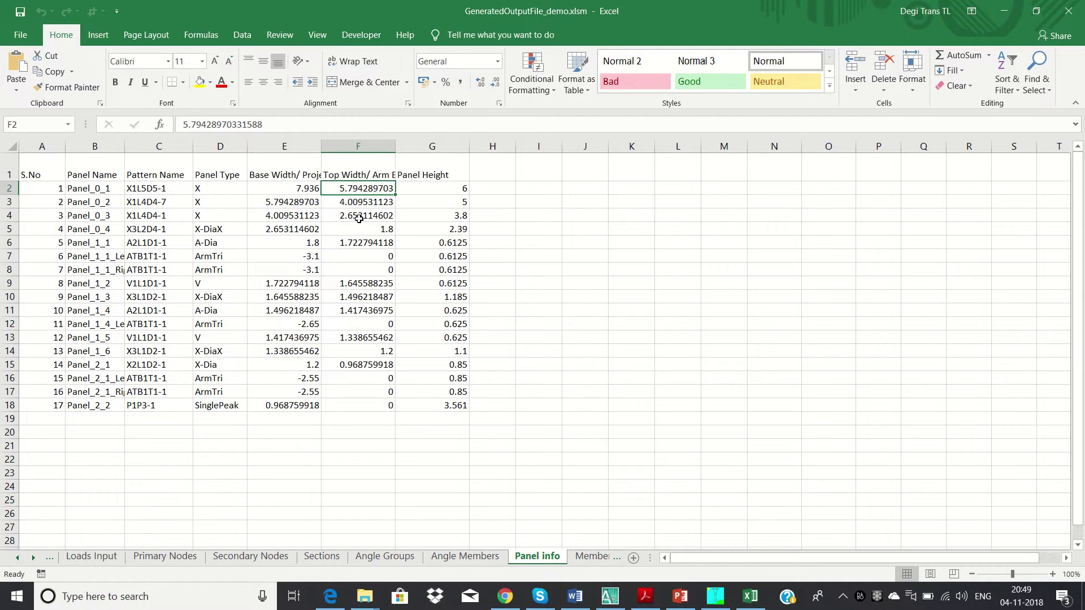
- Check the Members info and panel wise weight sheets, inspecting a designation value
click(590, 556)
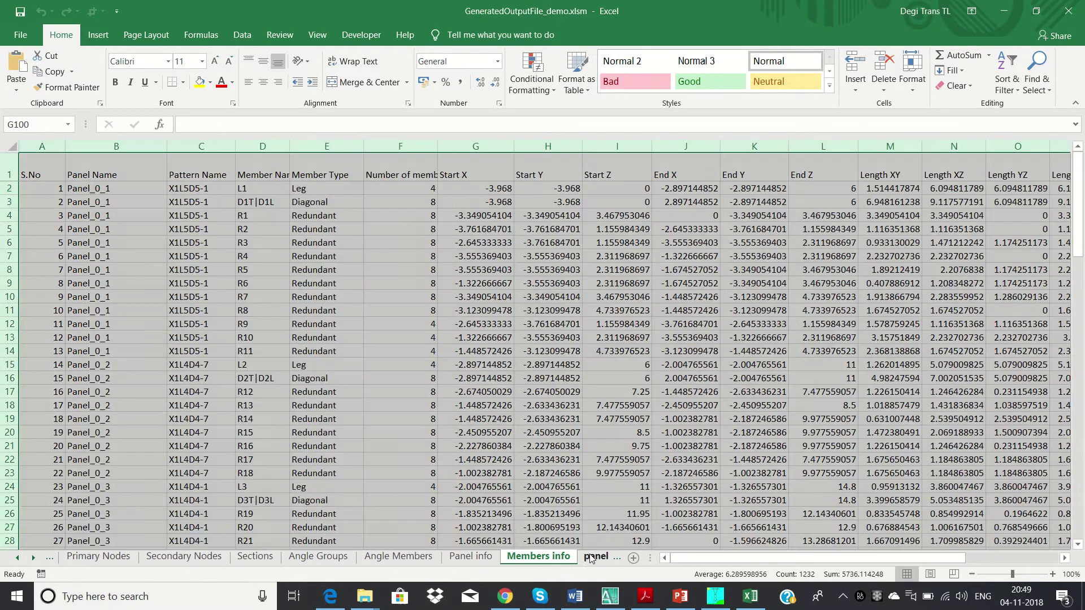
click(589, 558)
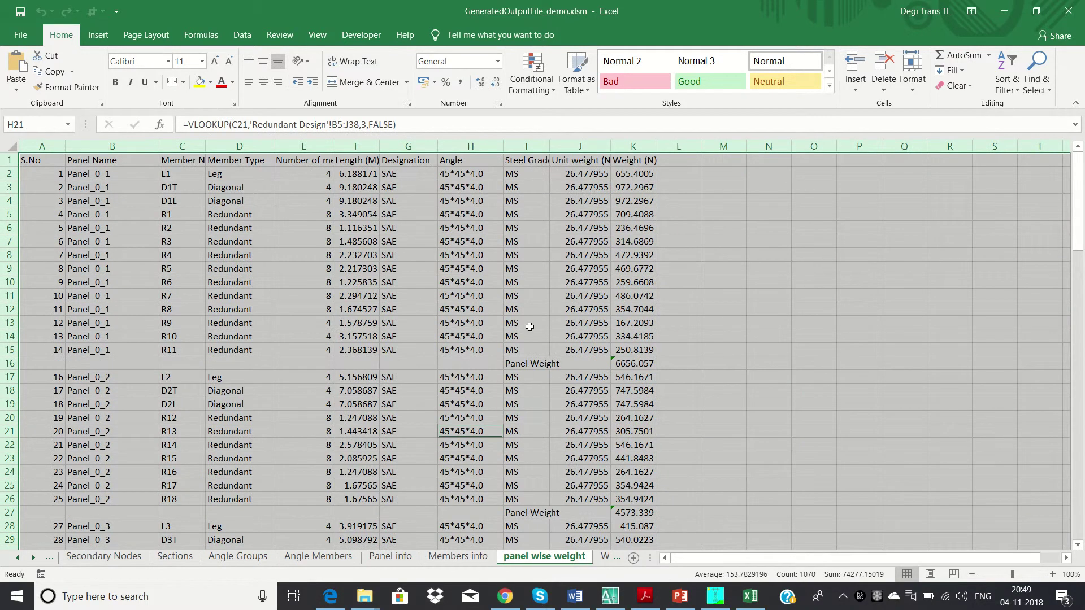
click(434, 335)
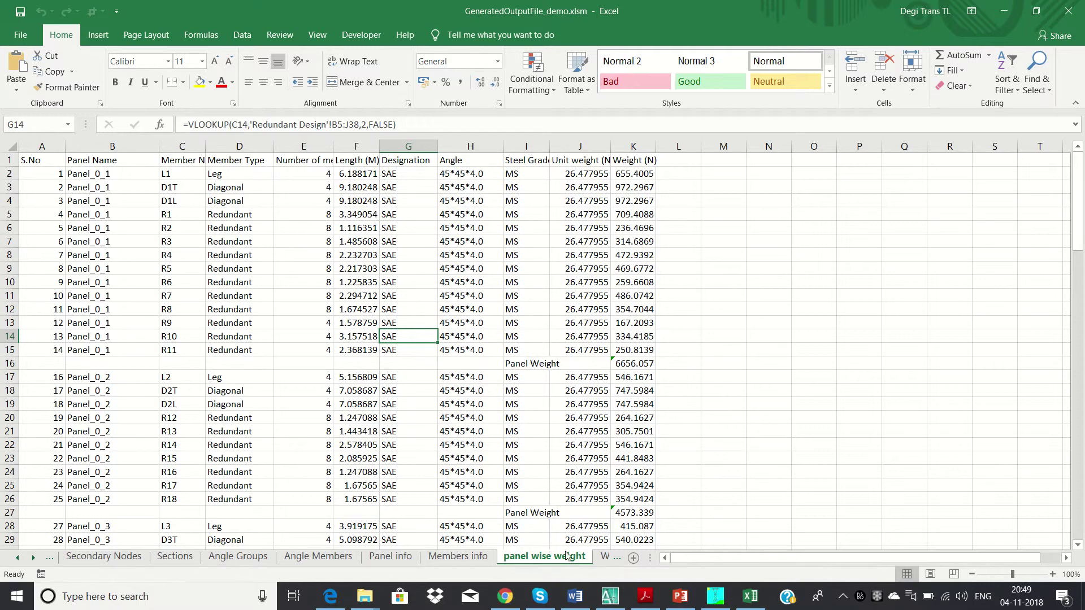
- Step through Wind Calc 0, 30 and 45 deg to Long Wind on Trans face Area, checking H26's formula
click(604, 560)
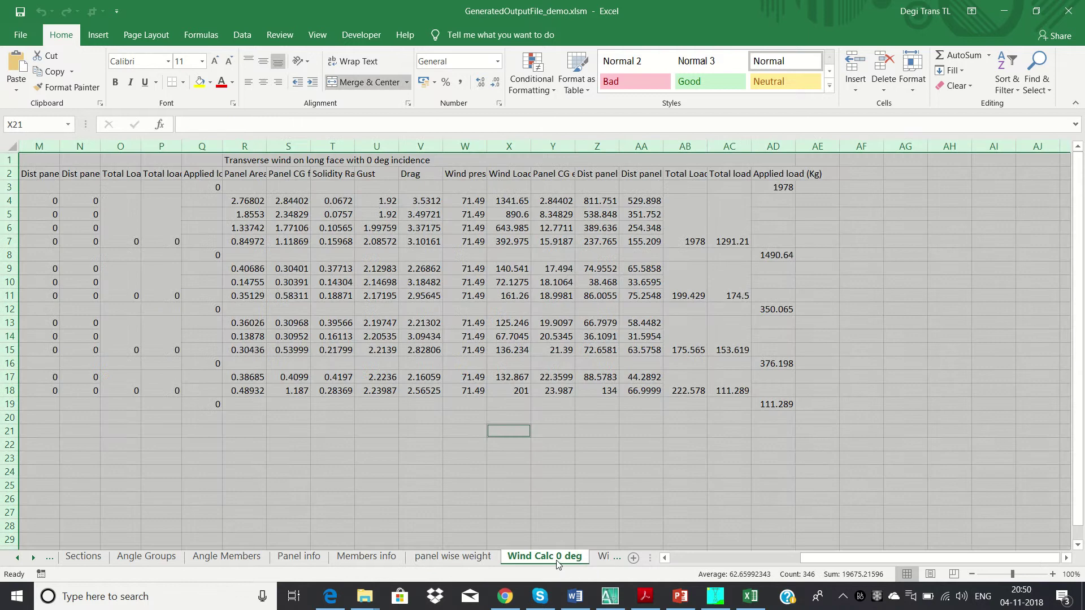
click(593, 561)
click(595, 561)
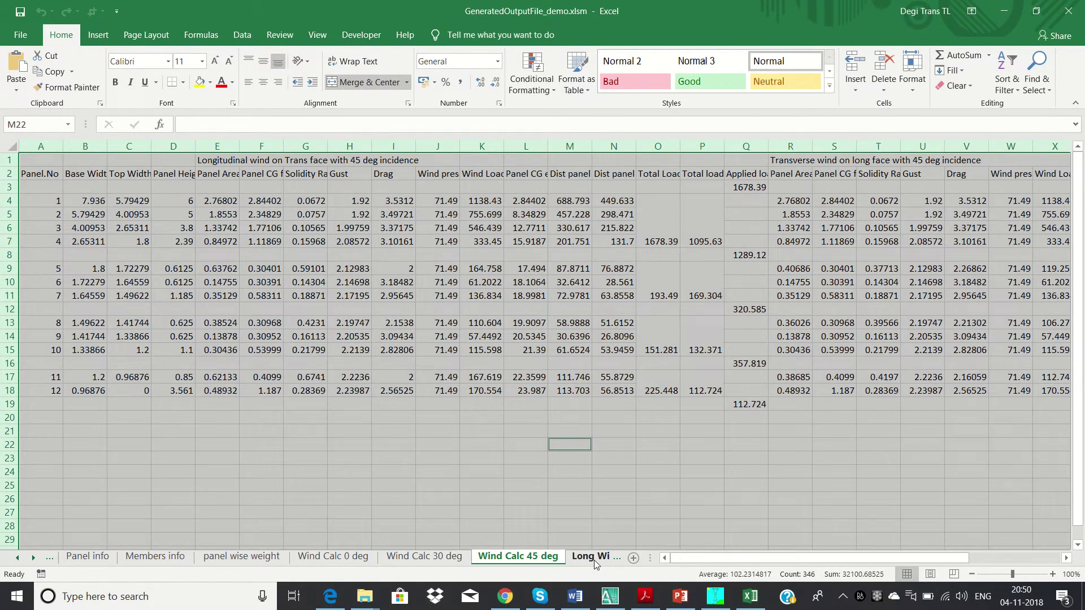
click(594, 560)
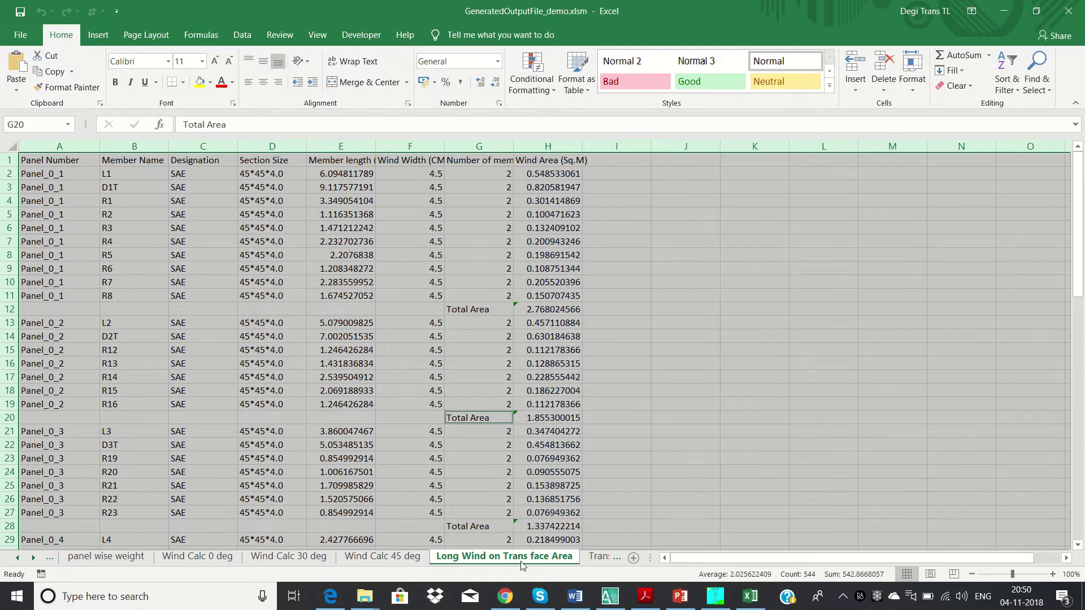
click(529, 502)
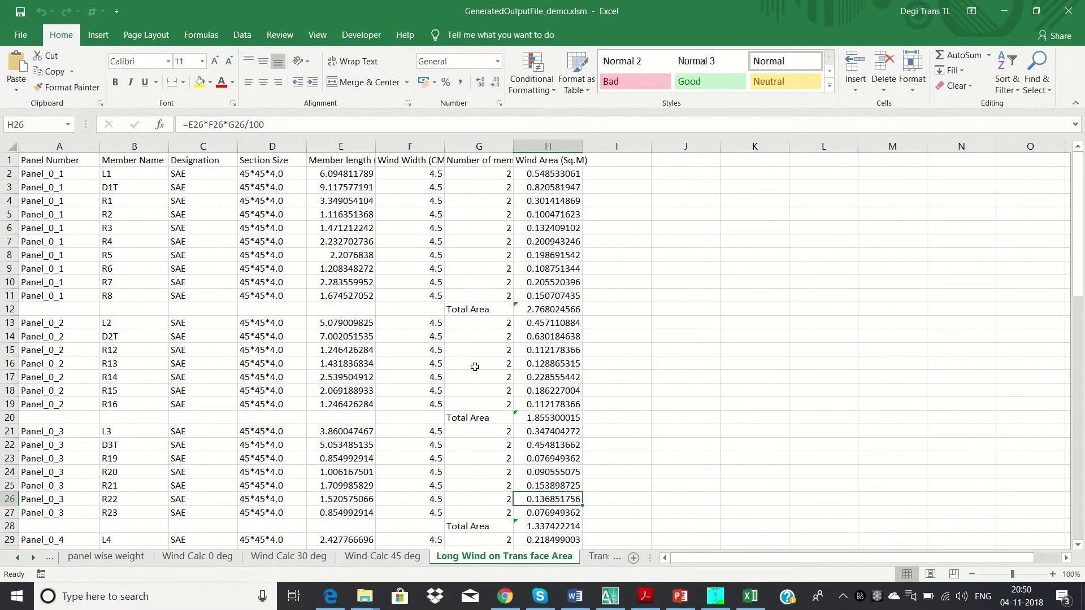
- View the Trans Wind on Long face Area sheet and scroll the tabs back to Project Specs
click(603, 556)
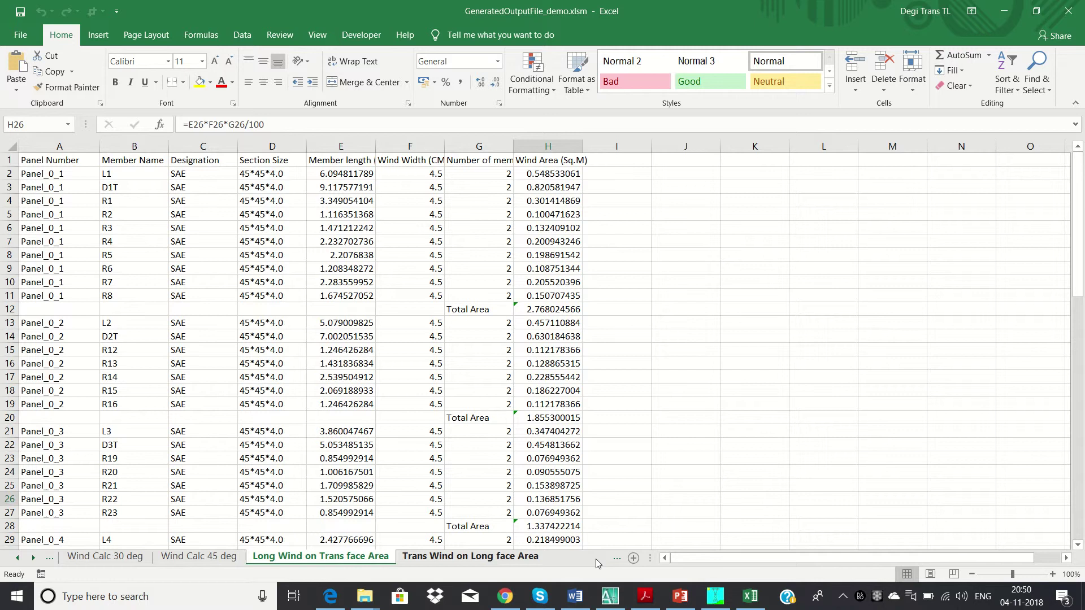
click(381, 460)
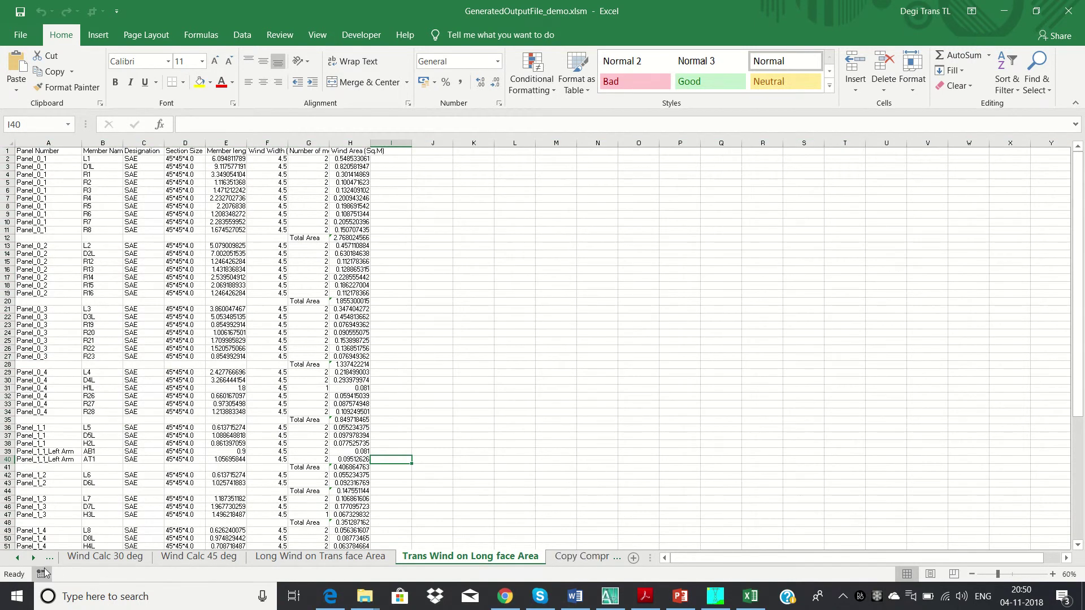
click(19, 559)
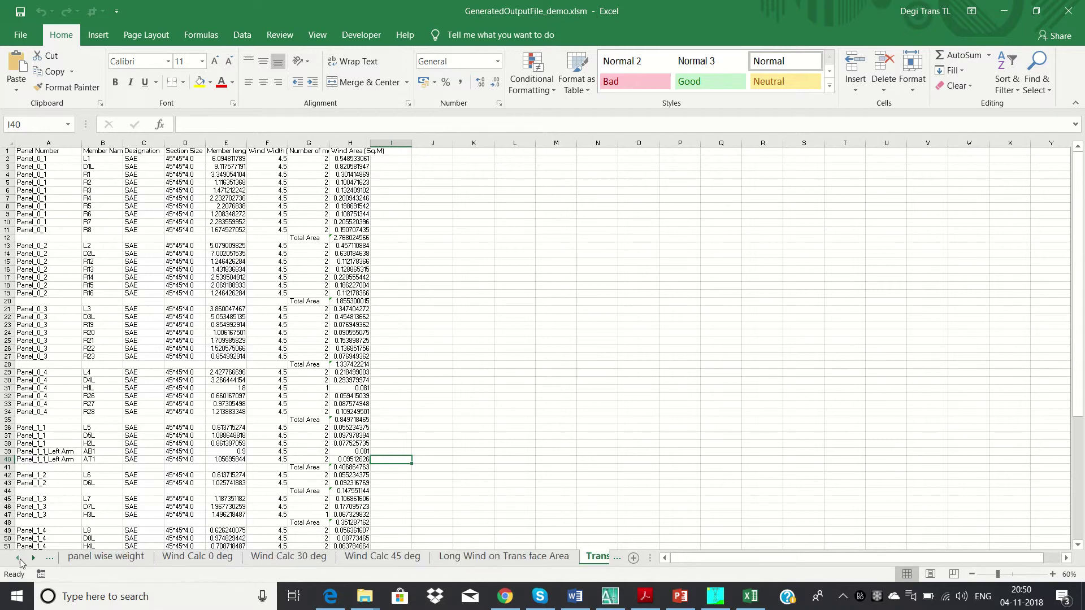
click(19, 558)
click(19, 558)
click(20, 559)
click(19, 559)
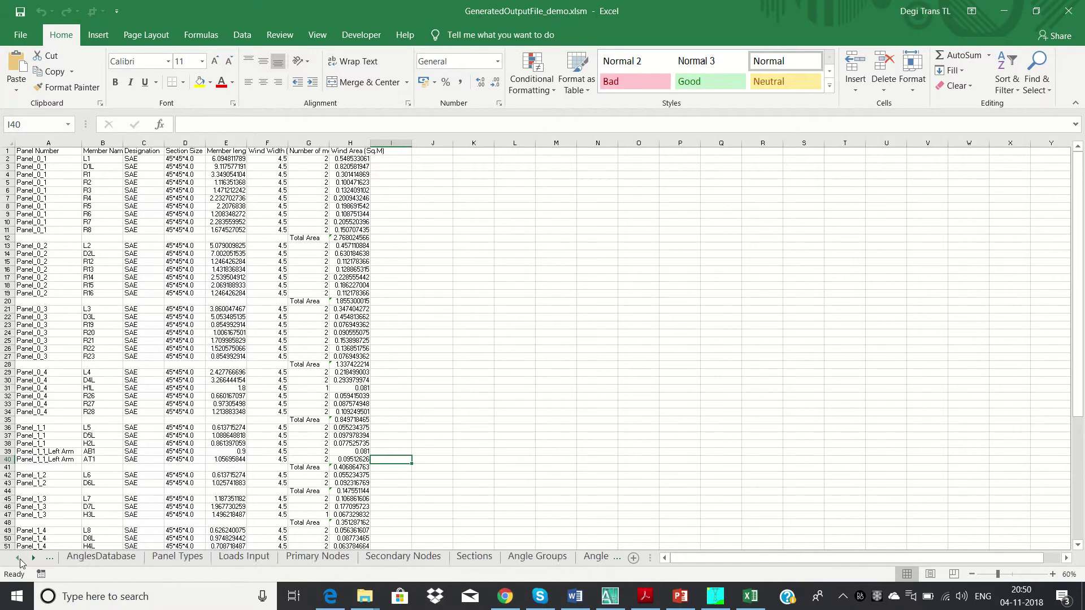
click(19, 559)
click(19, 559)
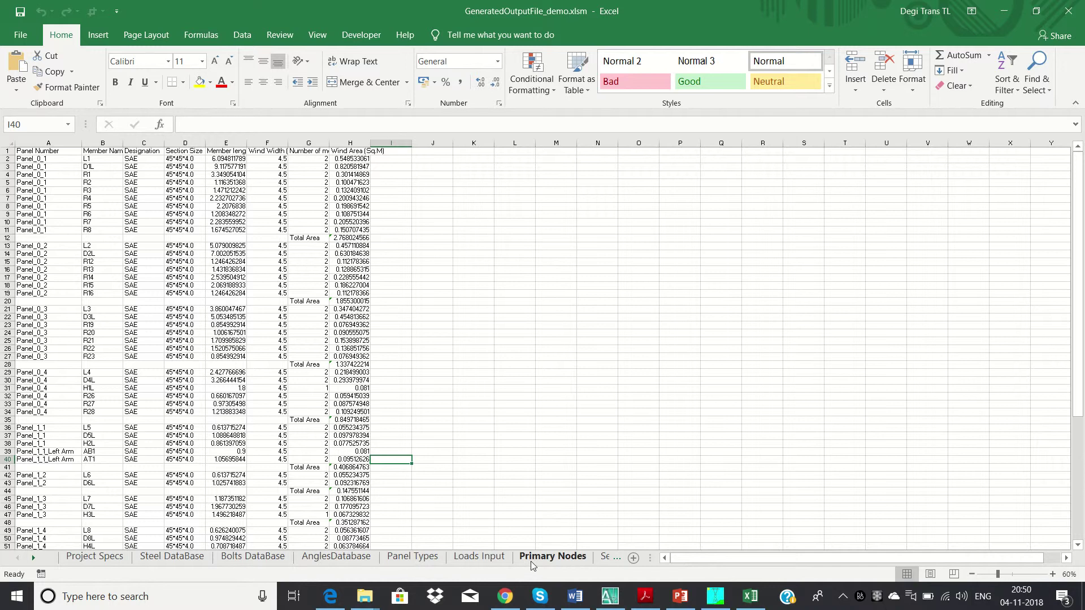
- Check the MS yield strength in Project Specs D3 and Steel DataBase C1's link to it
click(96, 557)
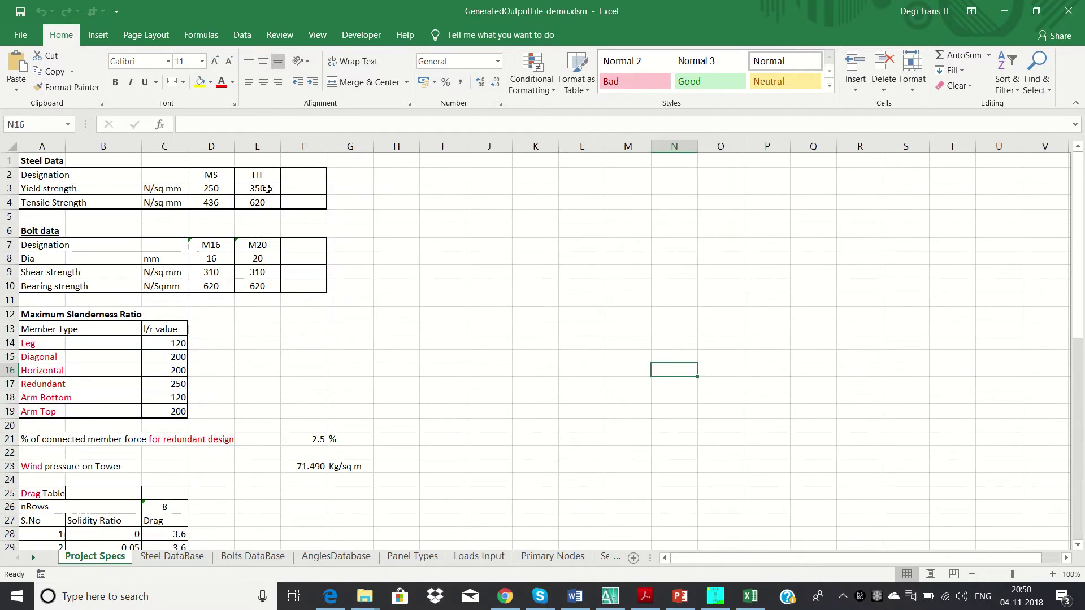
click(198, 187)
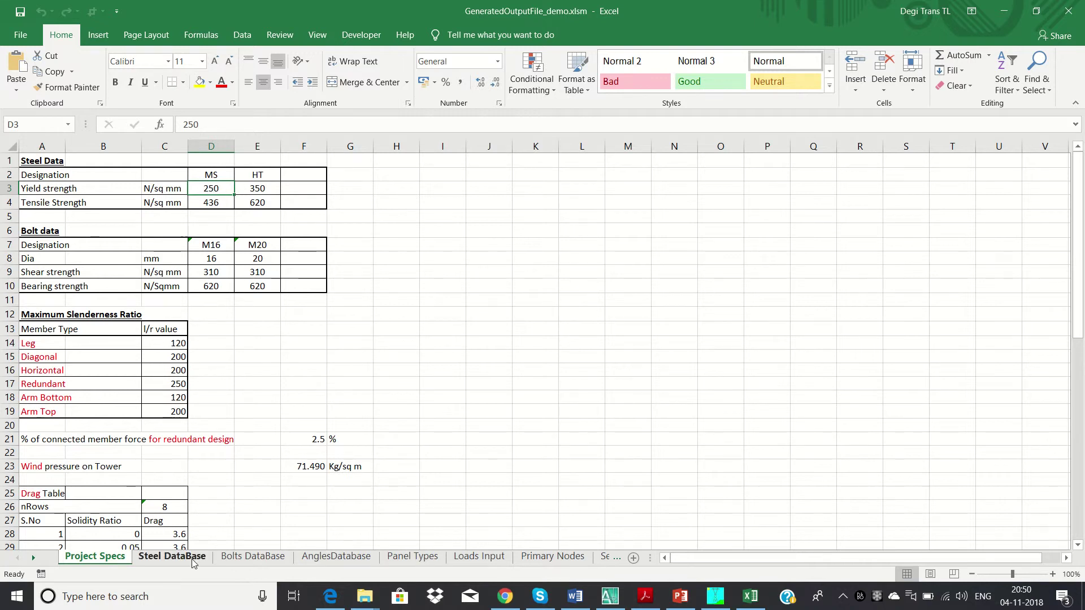
click(171, 556)
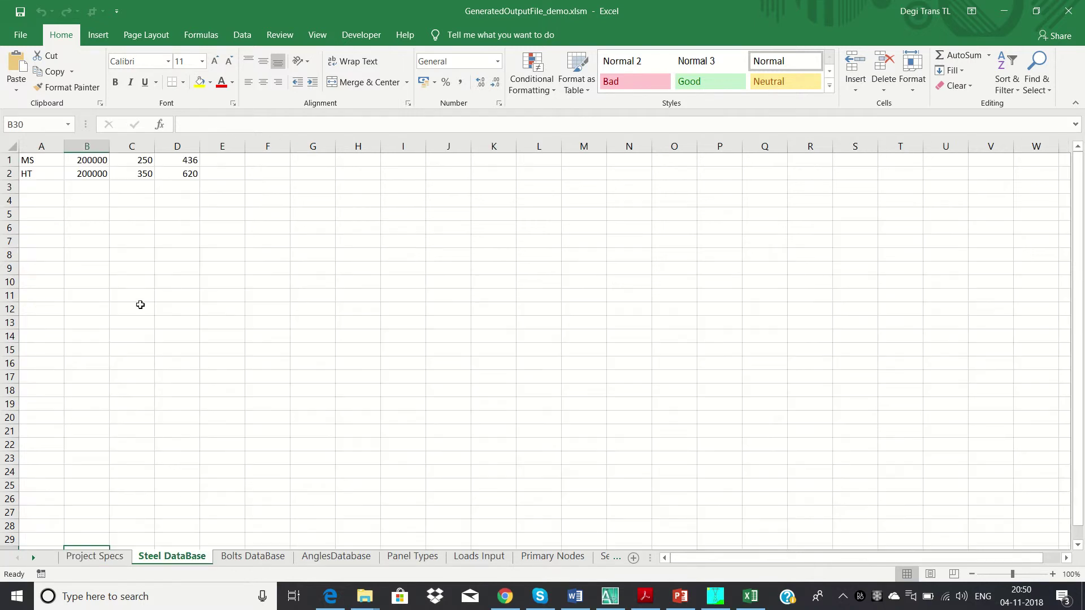
click(148, 164)
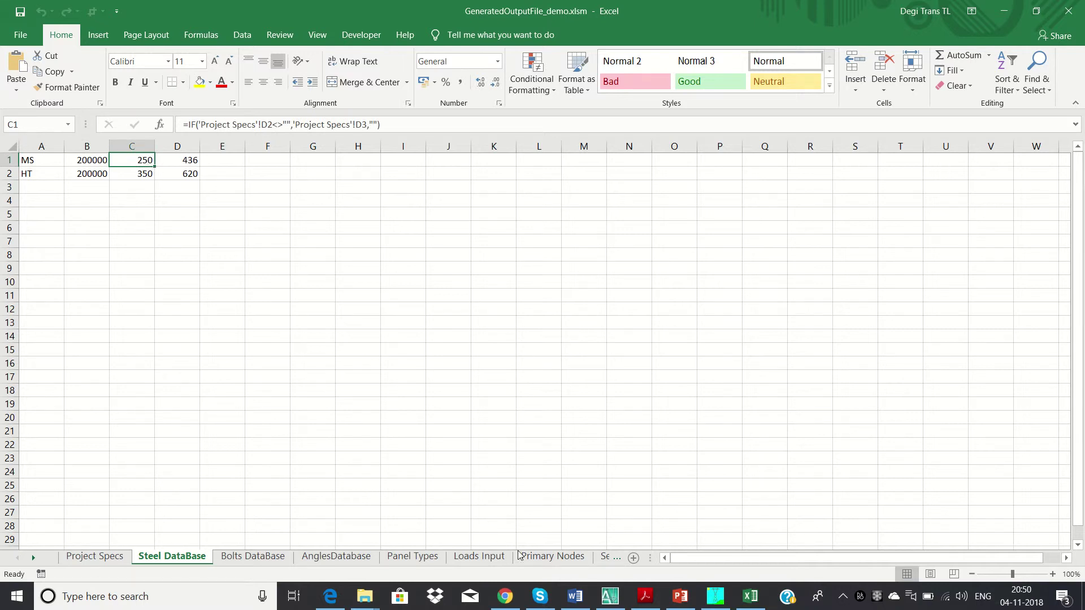
- Follow the grade through Primary Nodes and Secondary Nodes to Angle Groups, then scroll tabs back
click(542, 558)
click(599, 557)
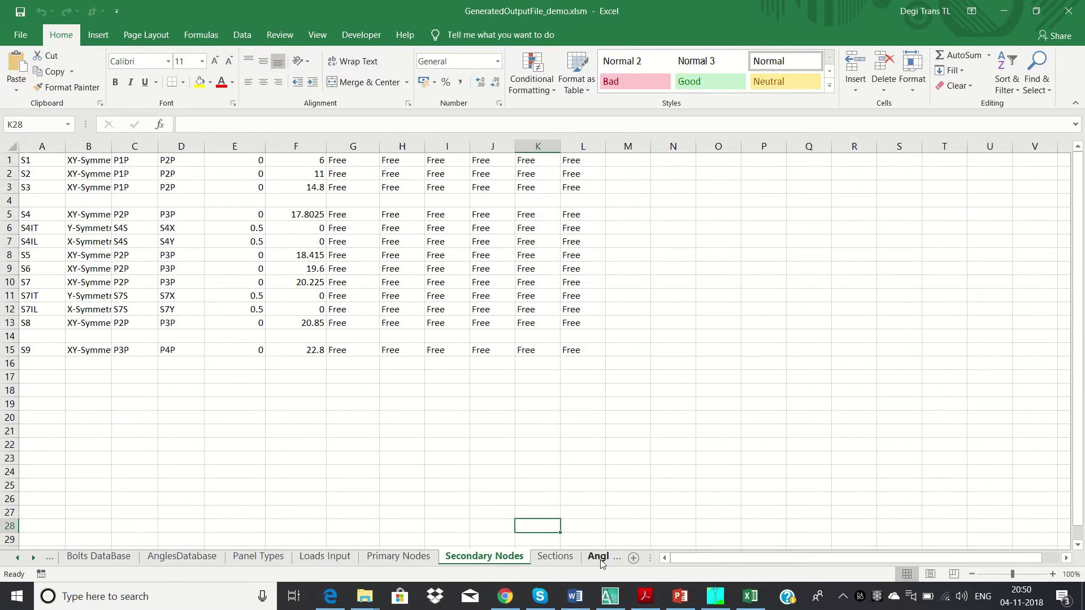
click(597, 557)
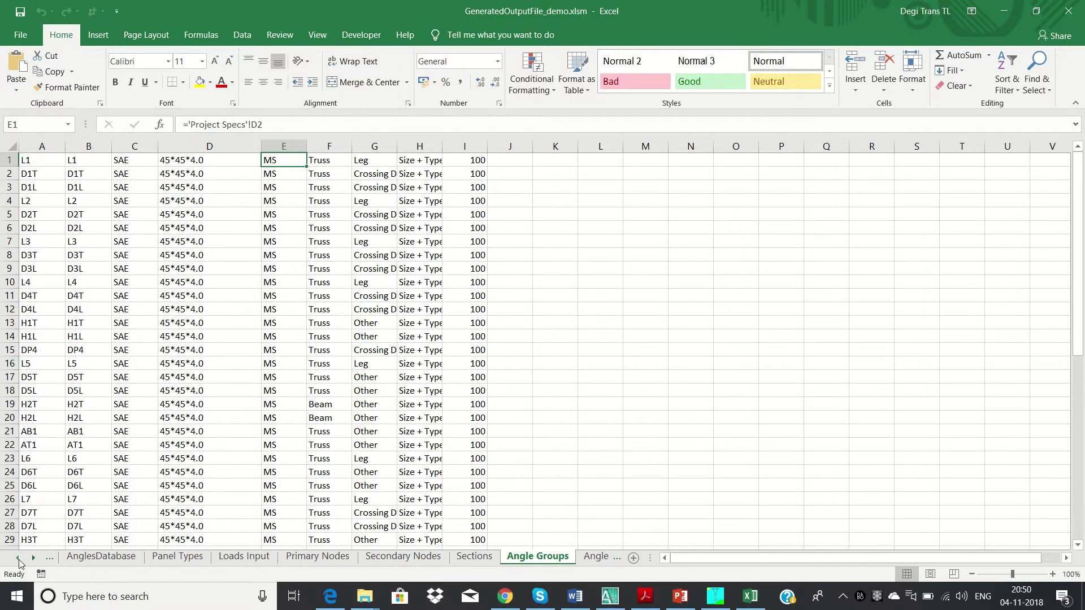
click(19, 558)
click(18, 558)
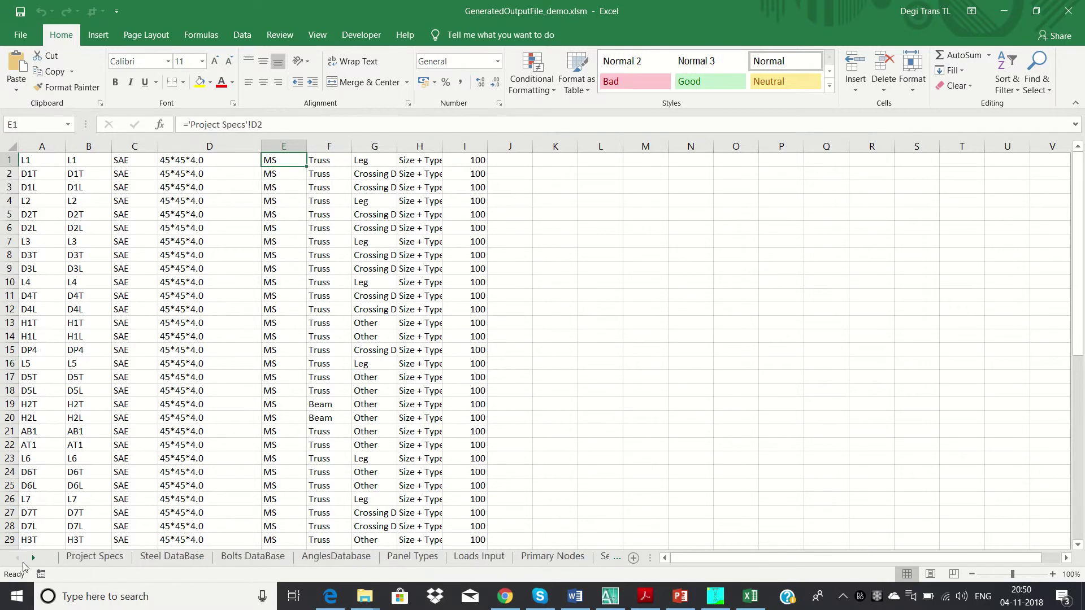
- On Project Specs, set the D3 yield strength to 245 and rename the D2 grade to mst
click(94, 556)
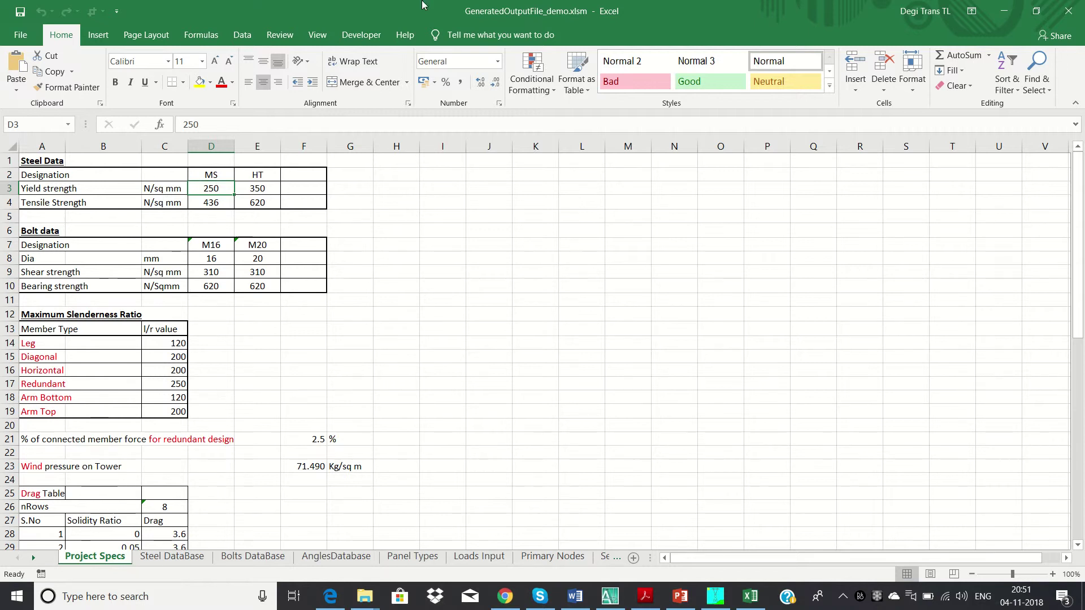
mouse_move(574, 4)
text(245)
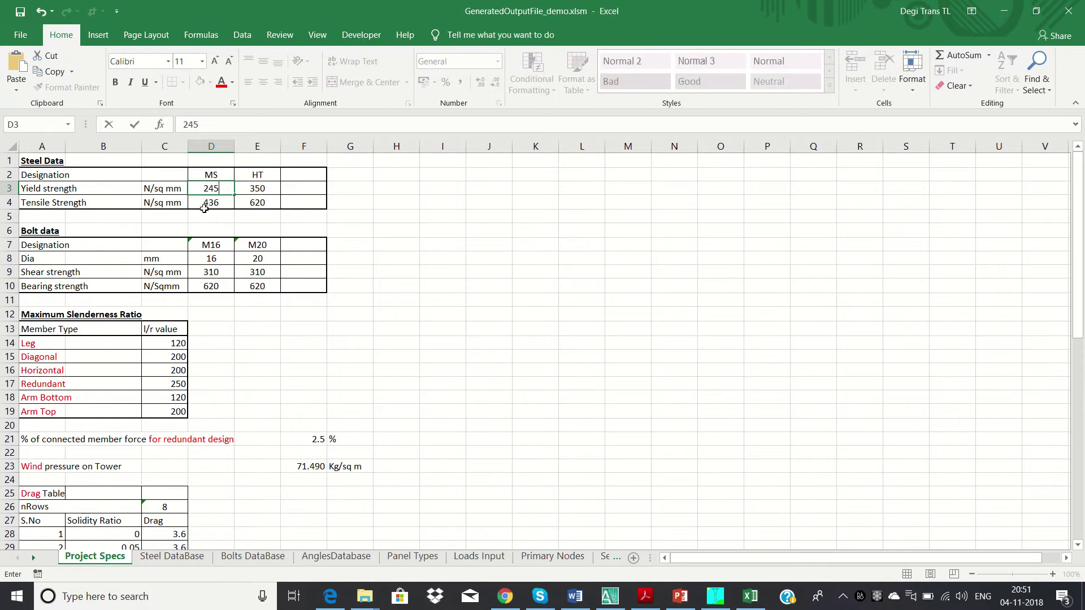
key(Return)
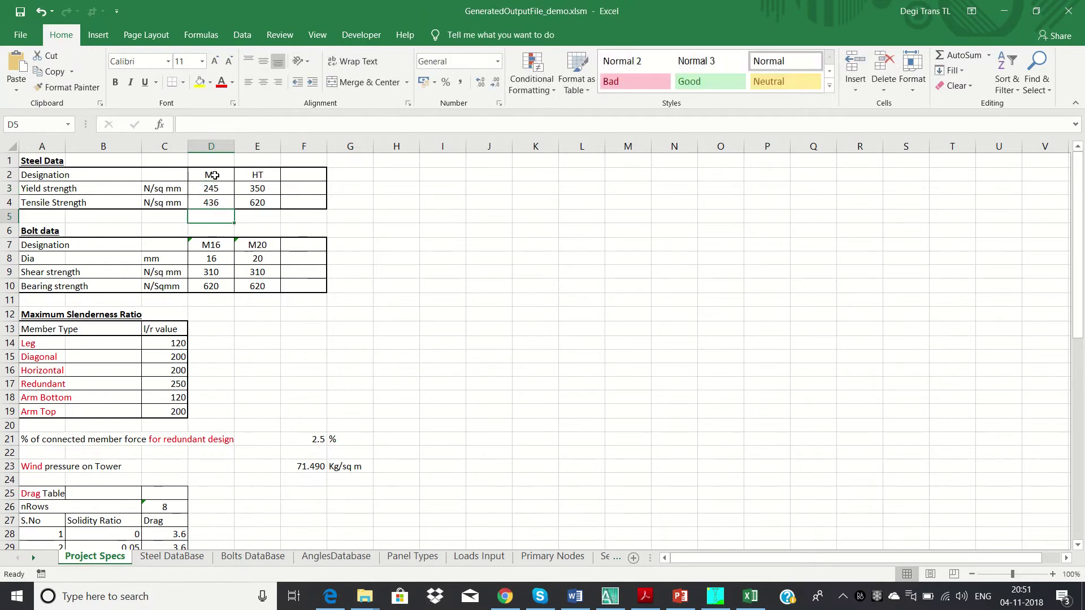
key(Up)
key(Up)
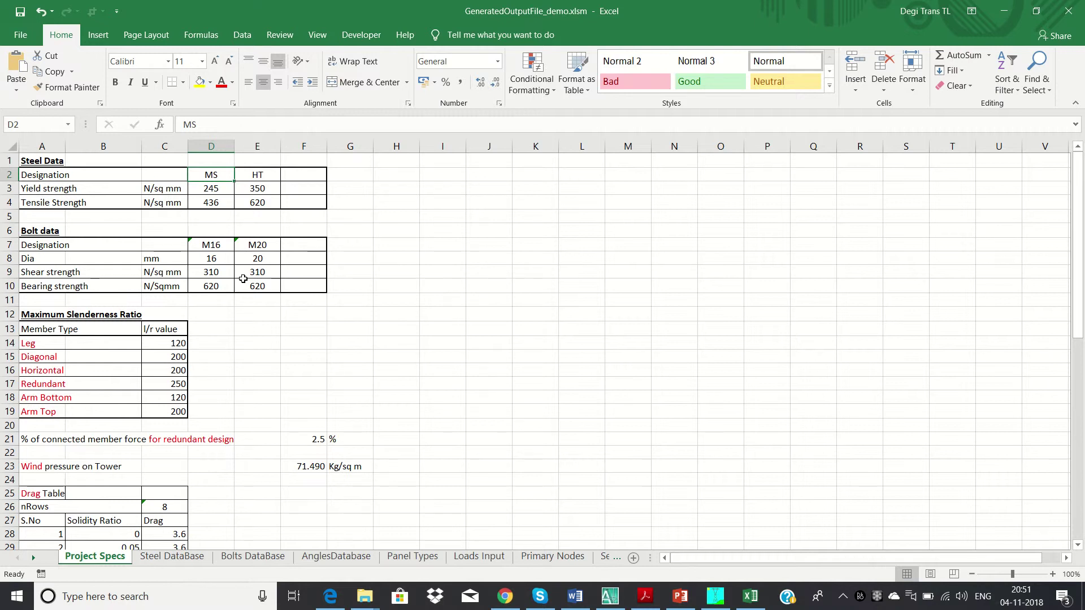
text(mst)
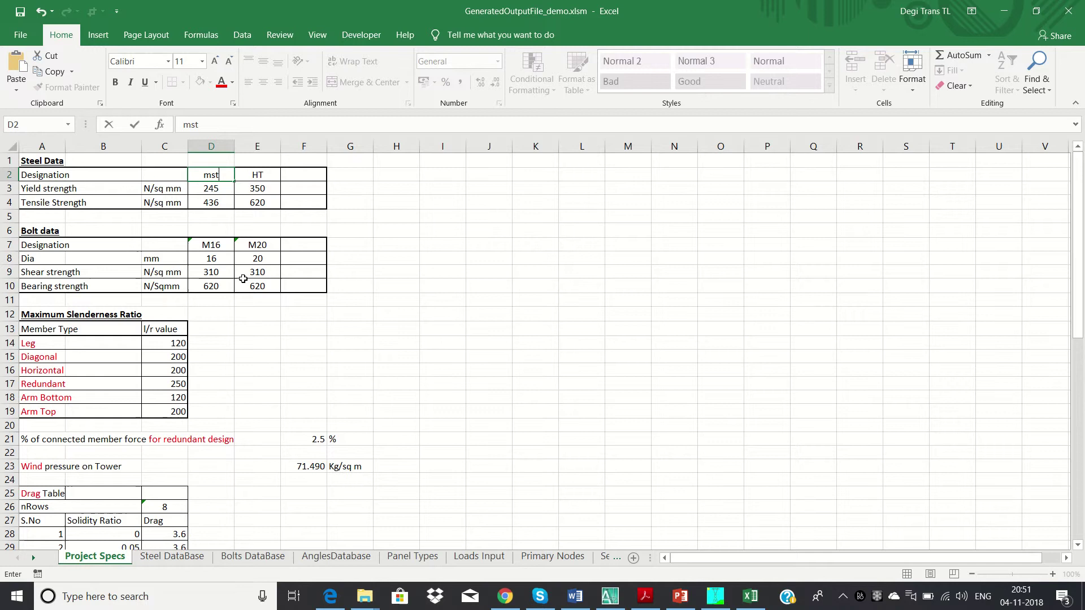
key(Return)
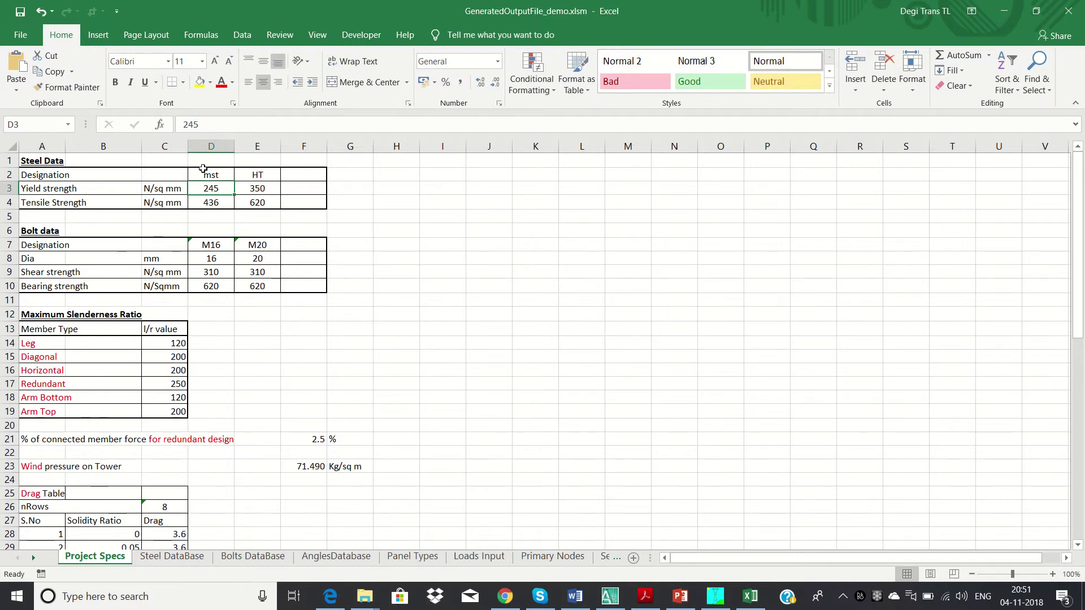
- Confirm the renamed grade on the Angle Groups sheet, then scroll the tabs back
click(553, 560)
click(603, 557)
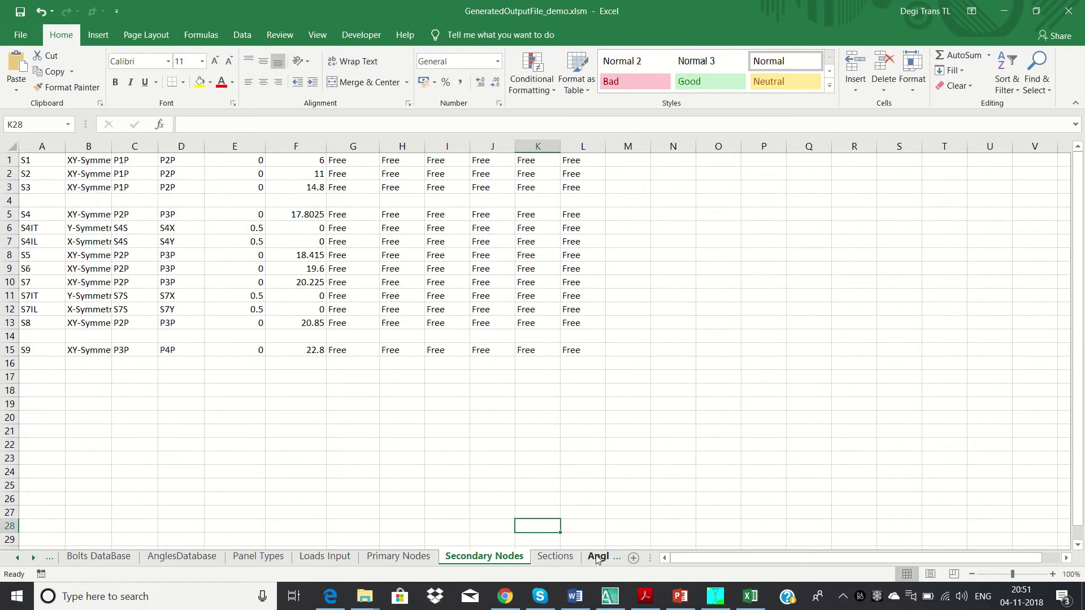
click(595, 557)
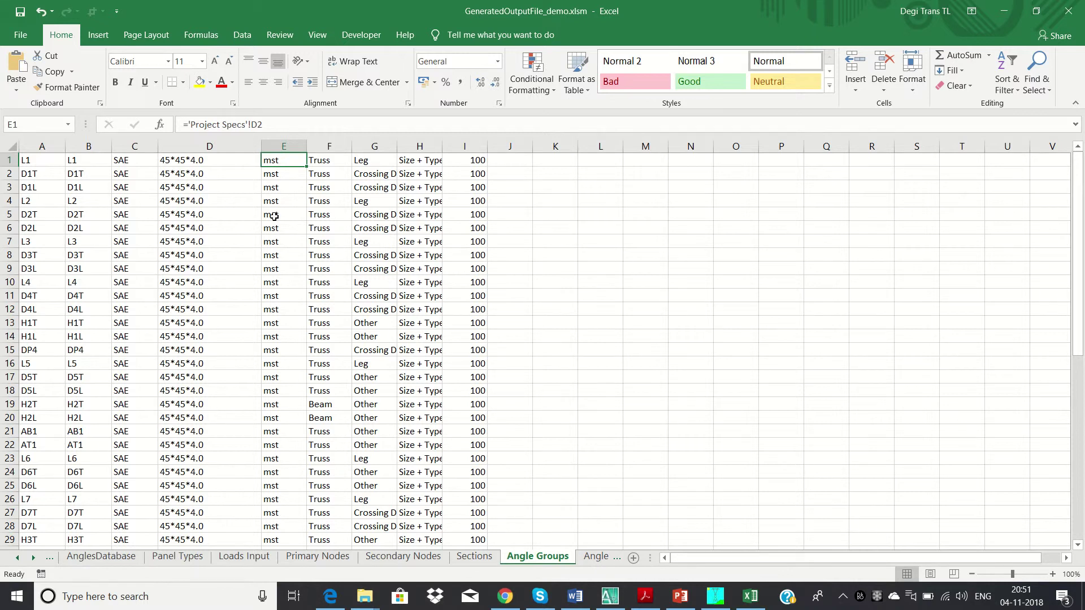
click(17, 557)
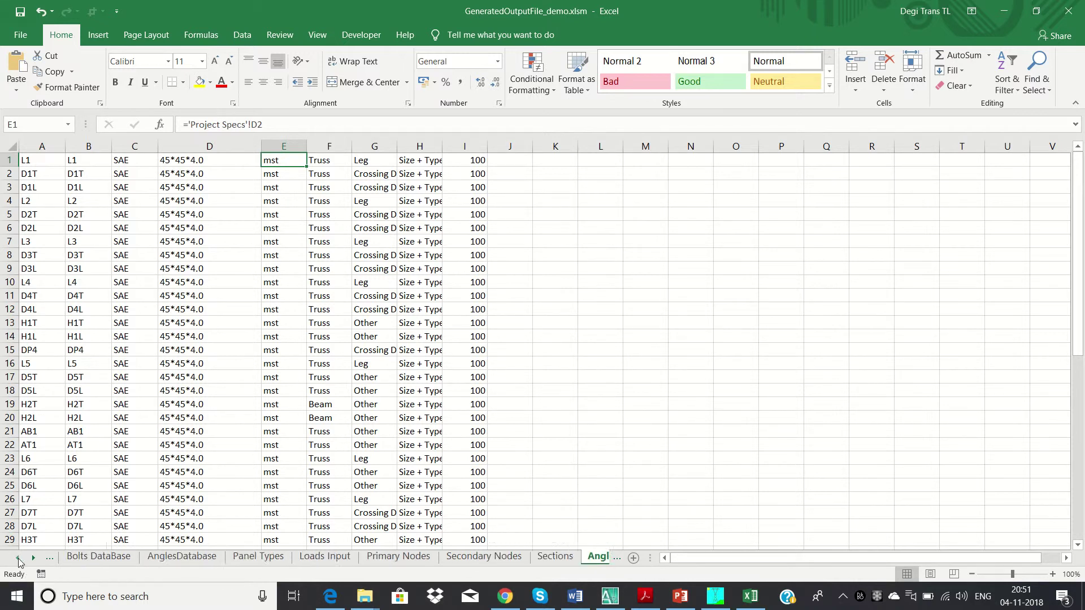
click(17, 558)
- Restore the Project Specs grade in D2 to MS and its D3 yield strength to 250
click(95, 557)
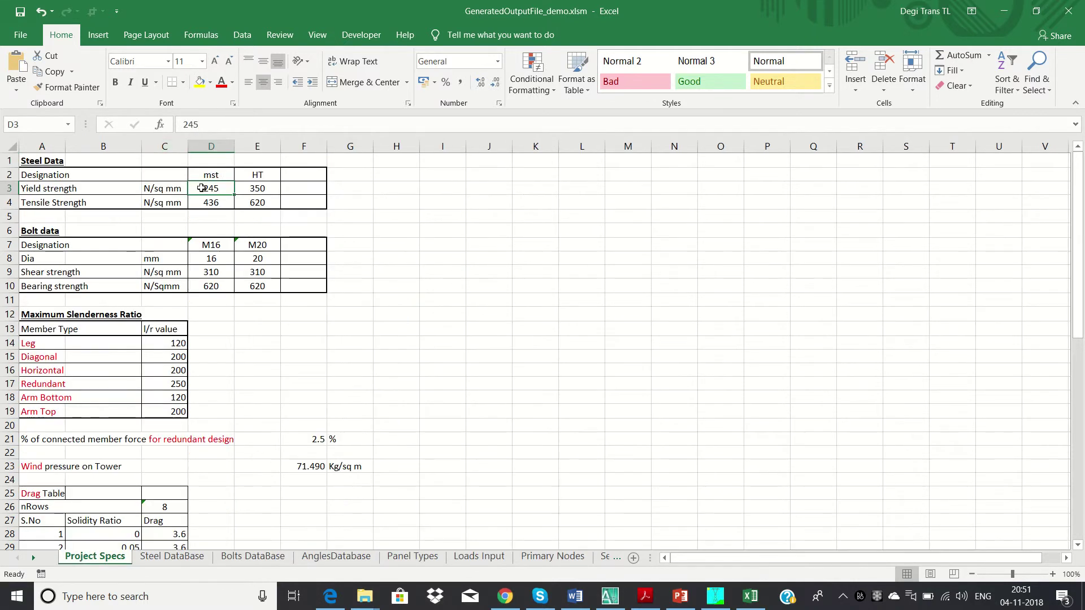
click(213, 174)
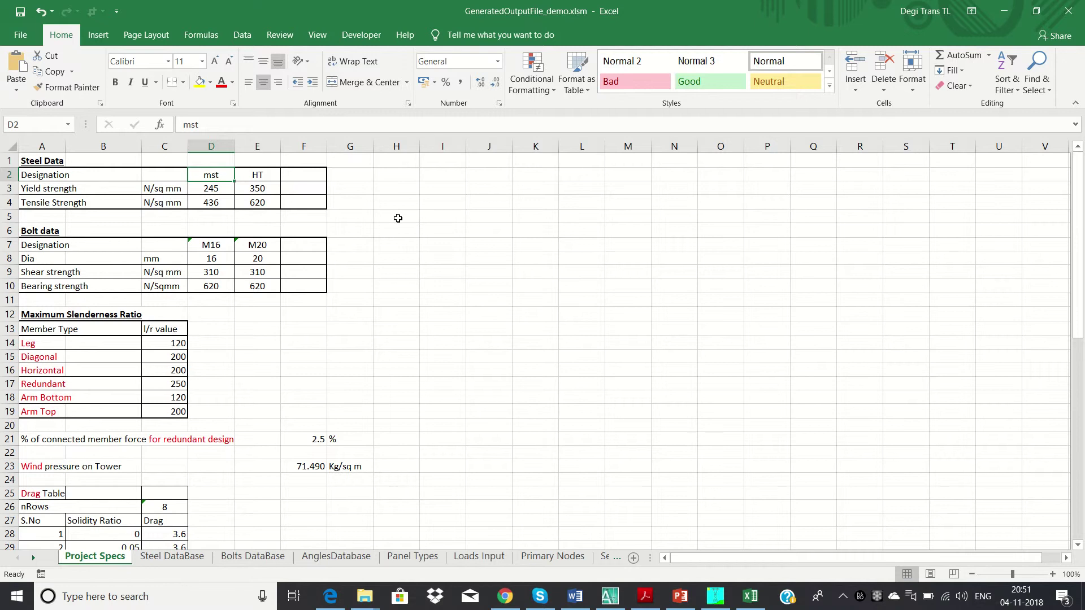
text(MST)
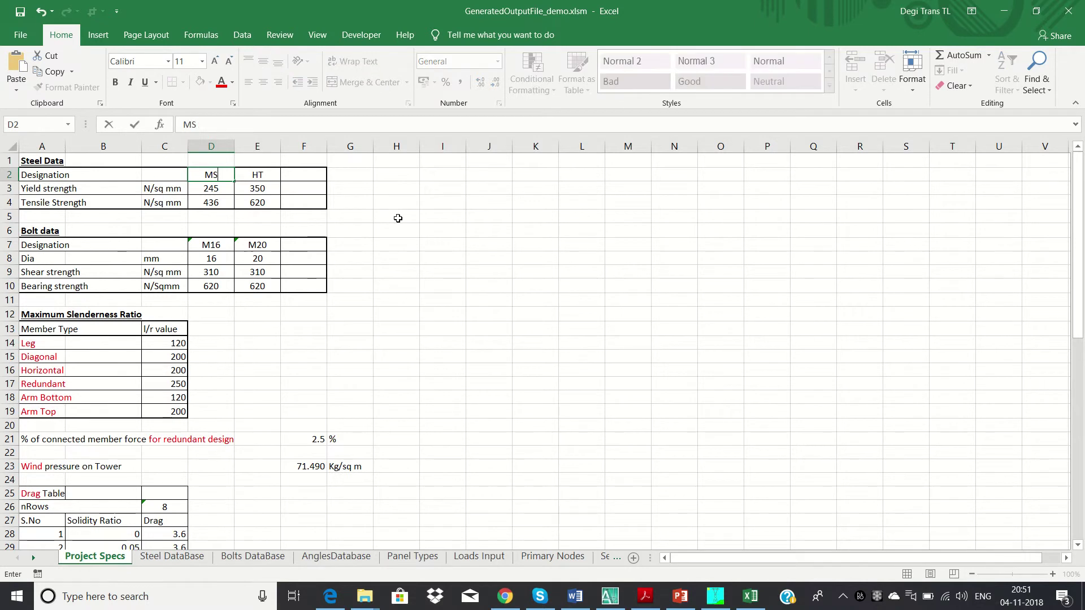
key(Return)
text(250)
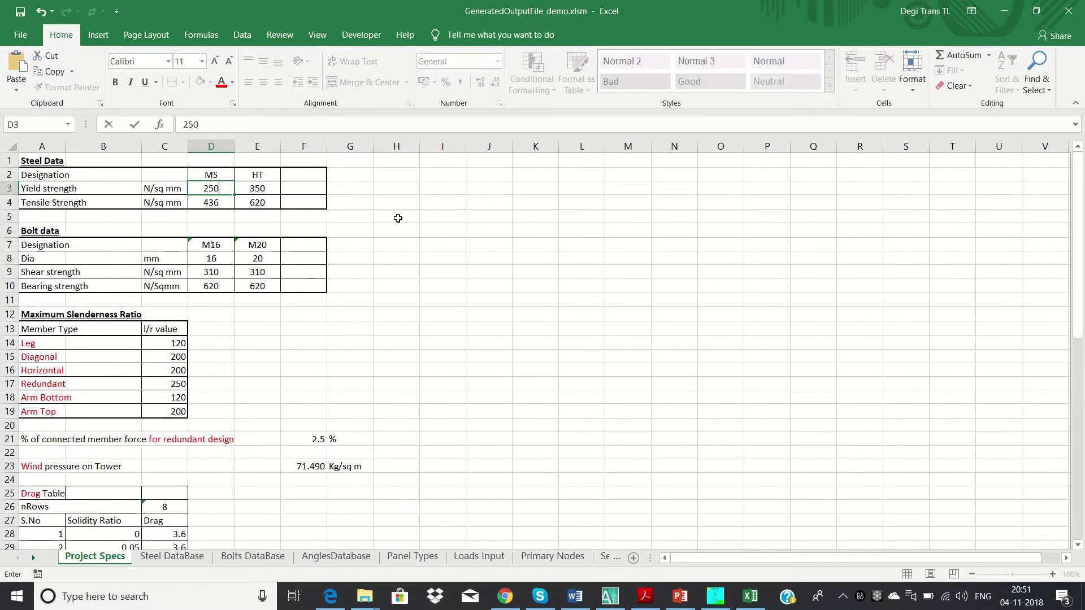
key(Return)
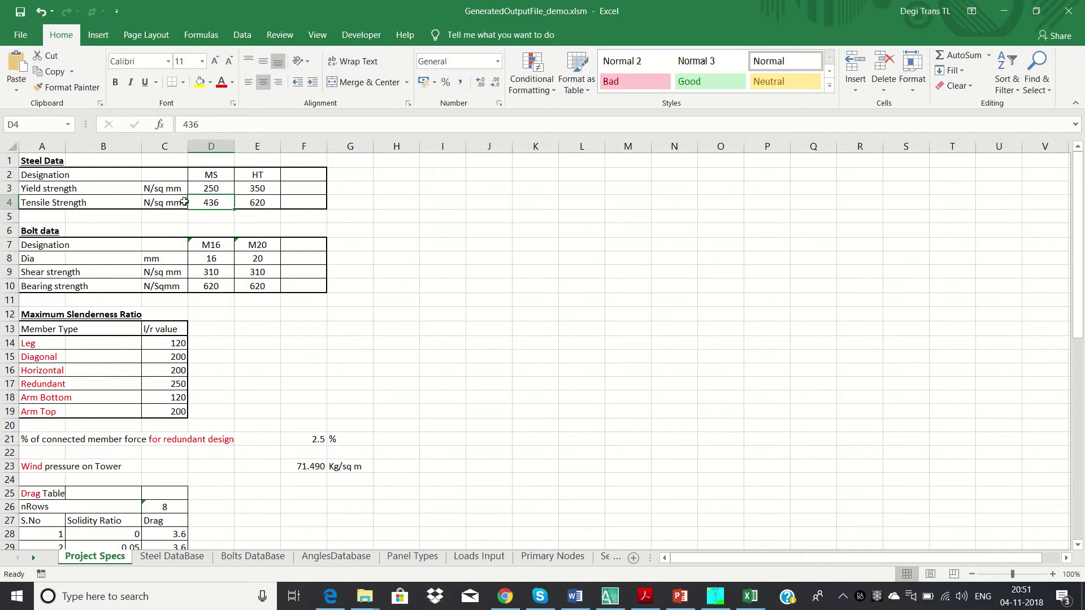
click(10, 188)
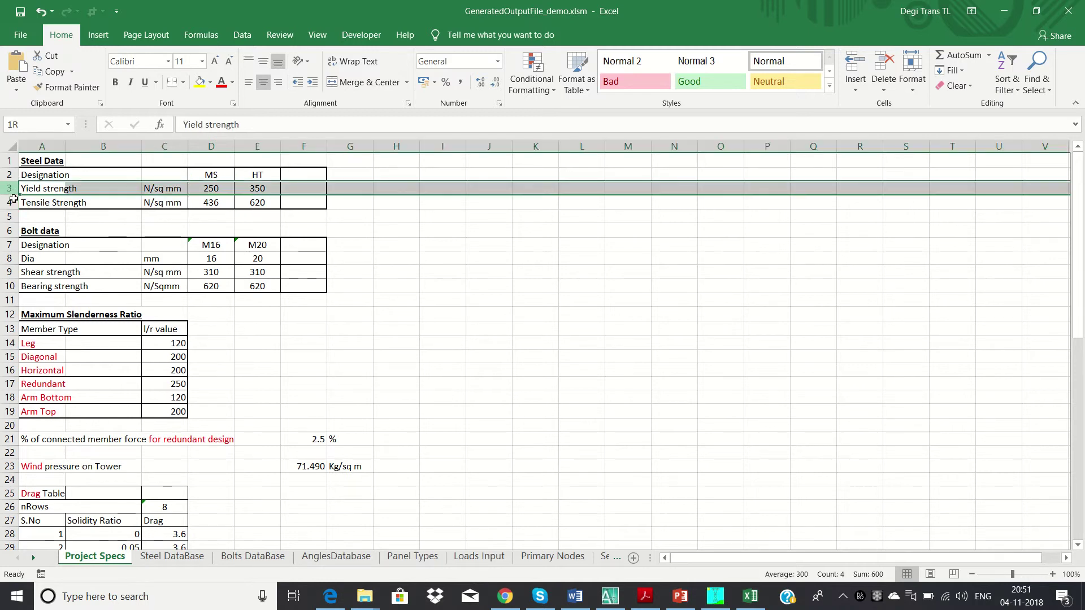
drag(12, 199, 12, 202)
click(102, 314)
drag(10, 264, 9, 271)
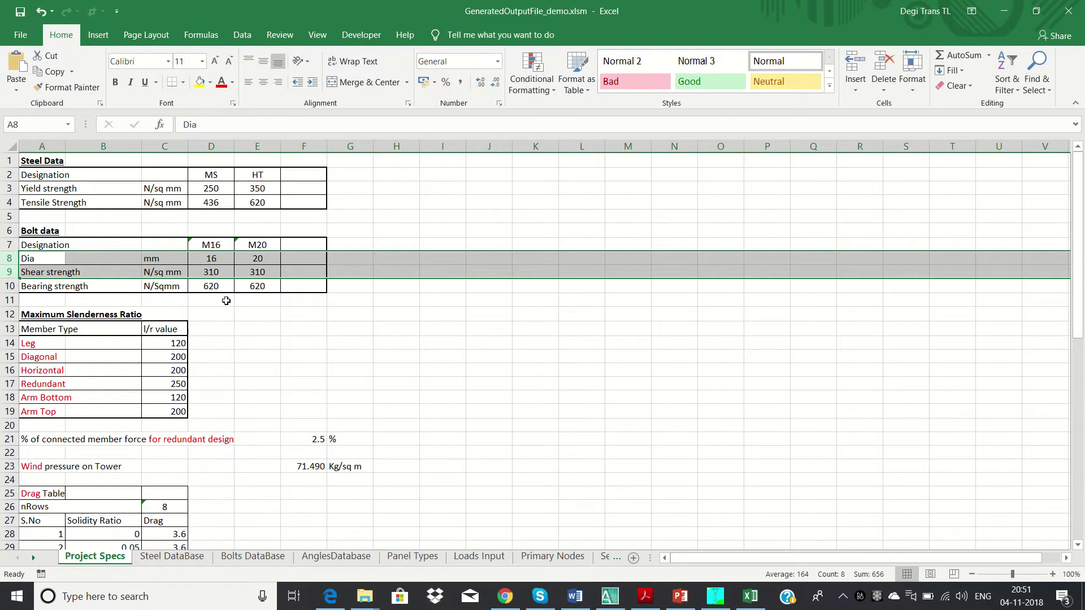
click(244, 275)
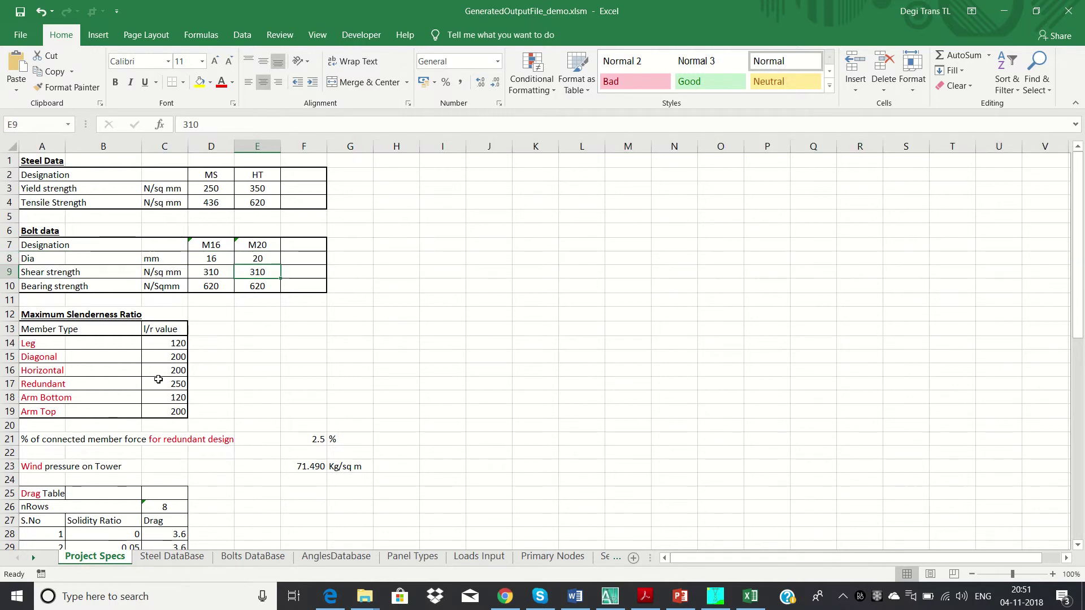
drag(28, 343, 181, 412)
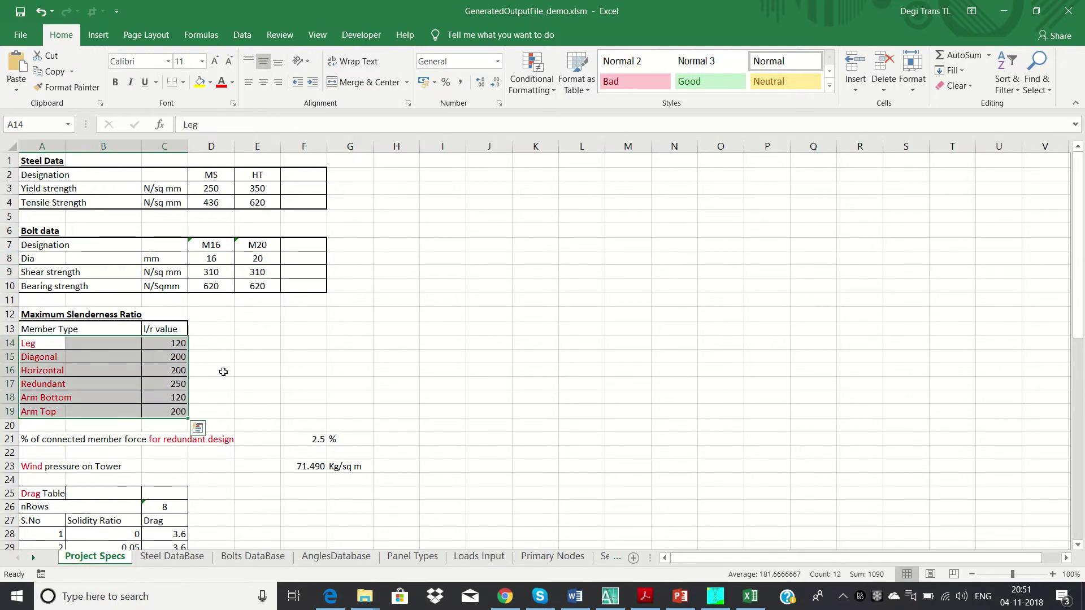
scroll(226, 360, down, 1)
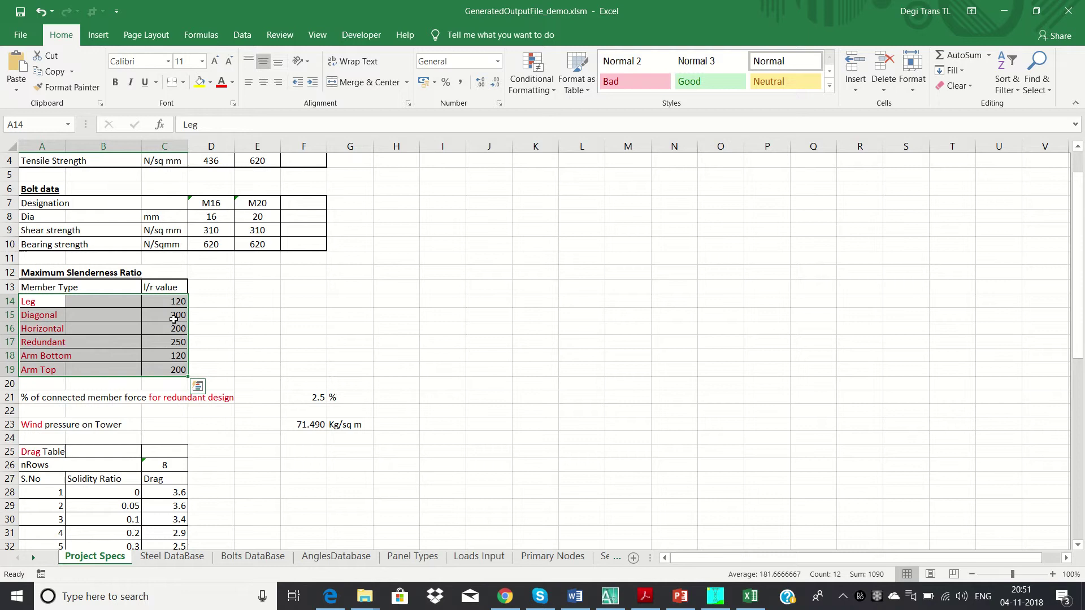
click(165, 301)
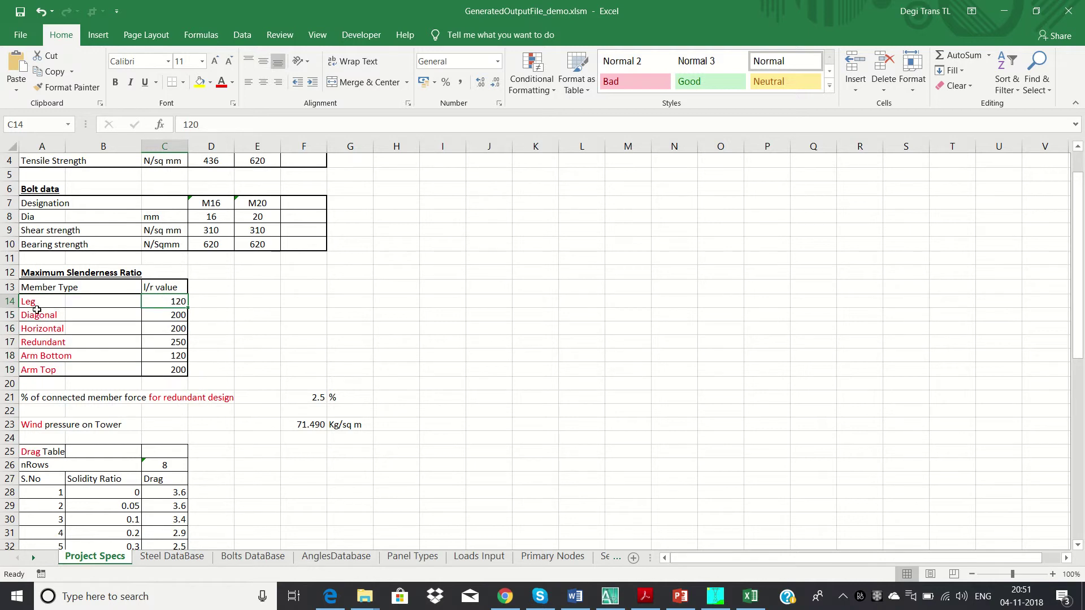
drag(36, 309, 180, 369)
scroll(285, 344, down, 1)
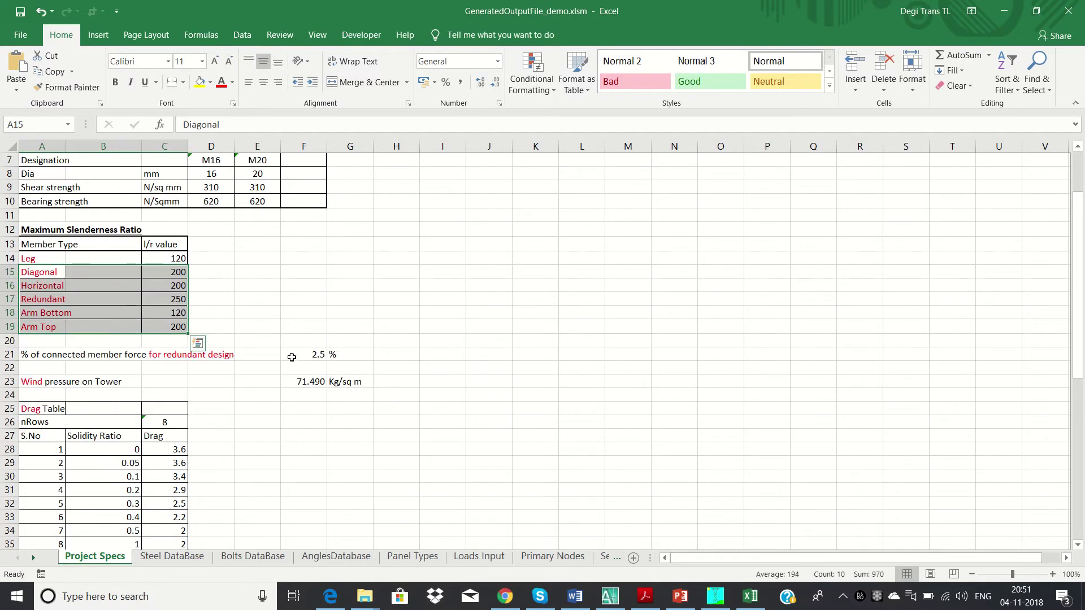
click(321, 357)
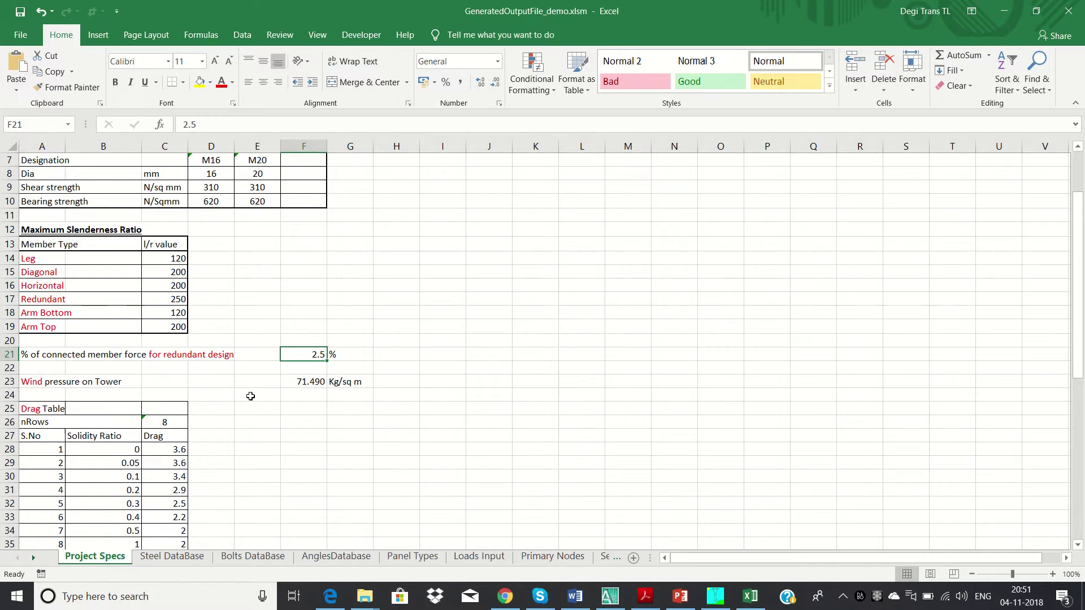
click(303, 384)
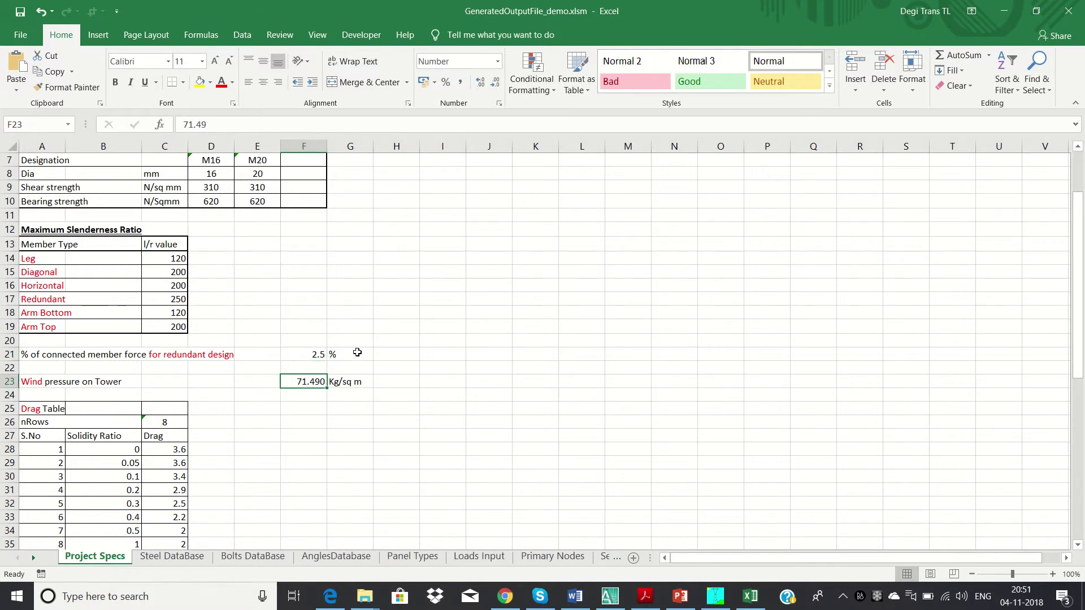
scroll(357, 353, down, 1)
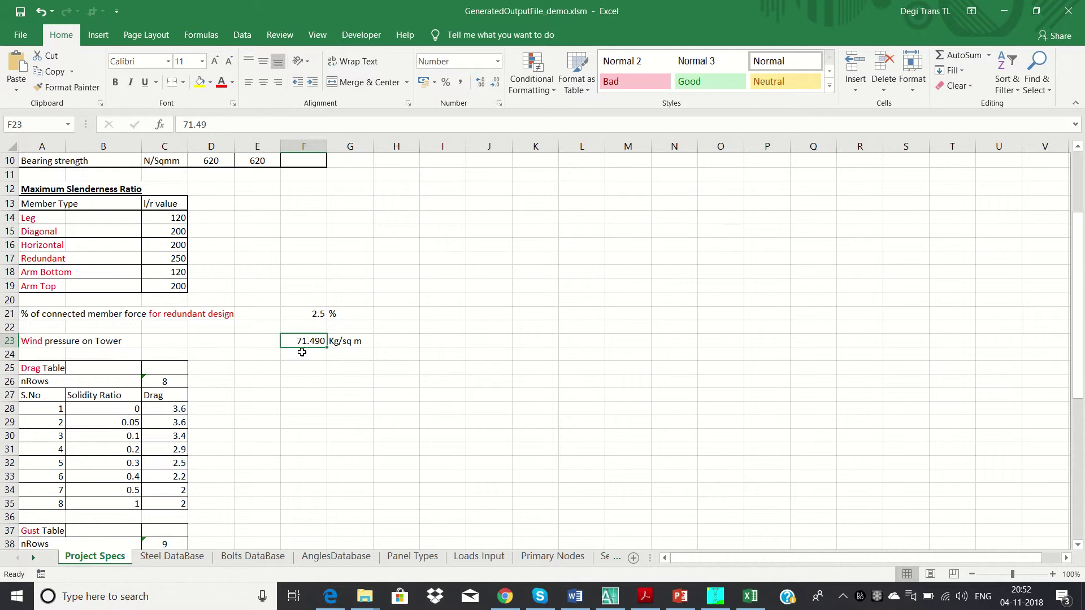
click(9, 341)
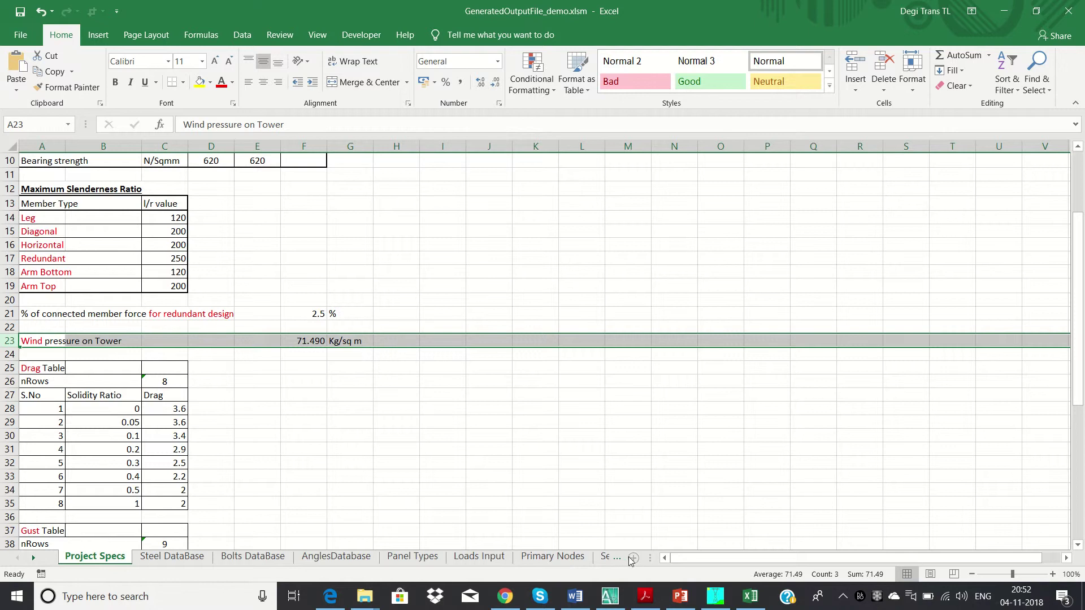
drag(650, 559, 865, 558)
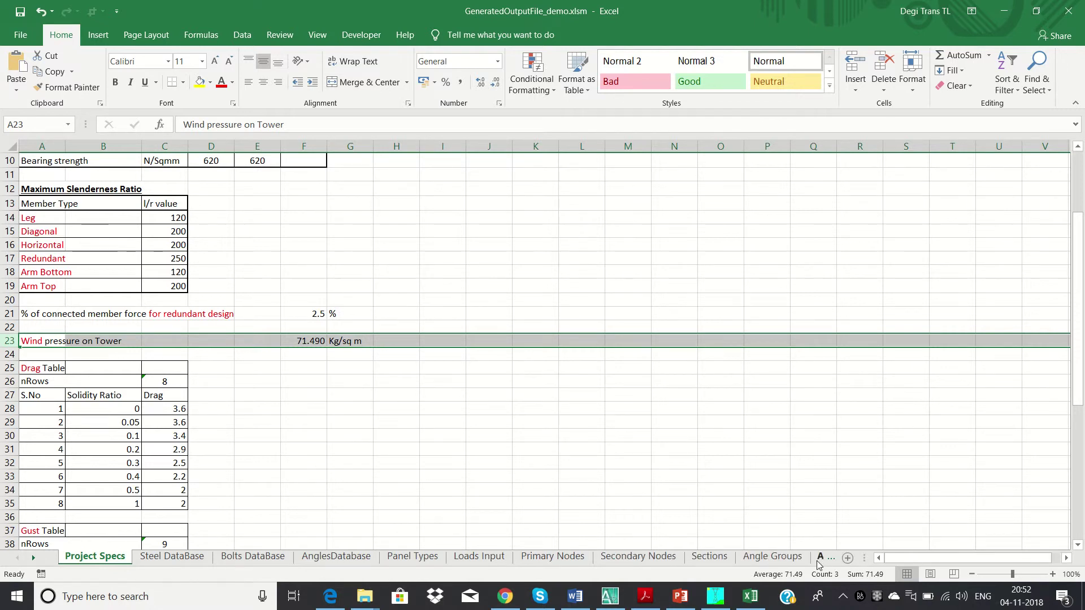
click(378, 411)
click(289, 339)
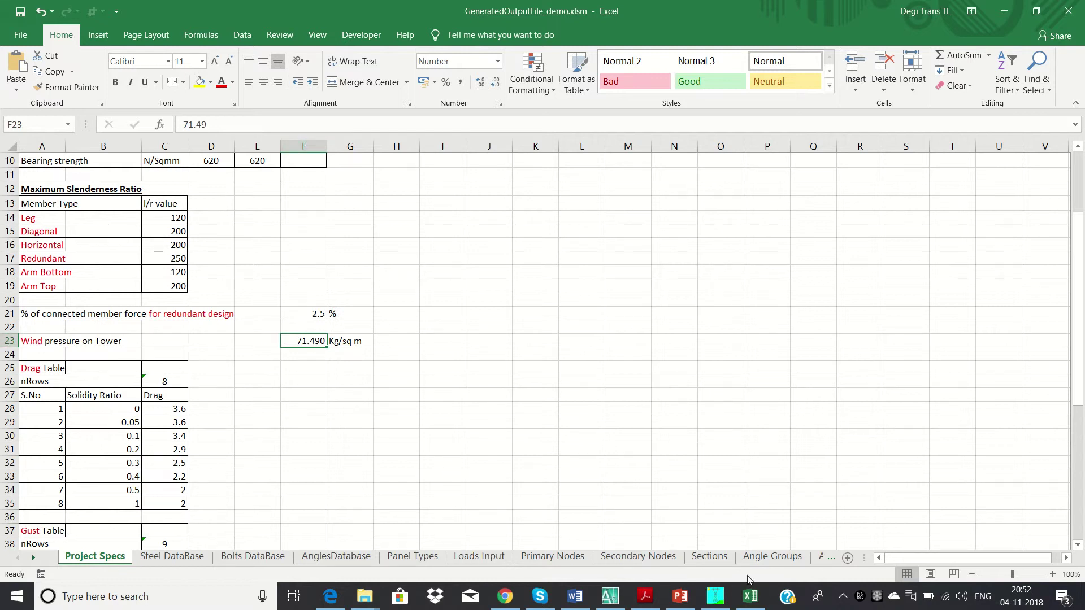
click(778, 558)
click(820, 557)
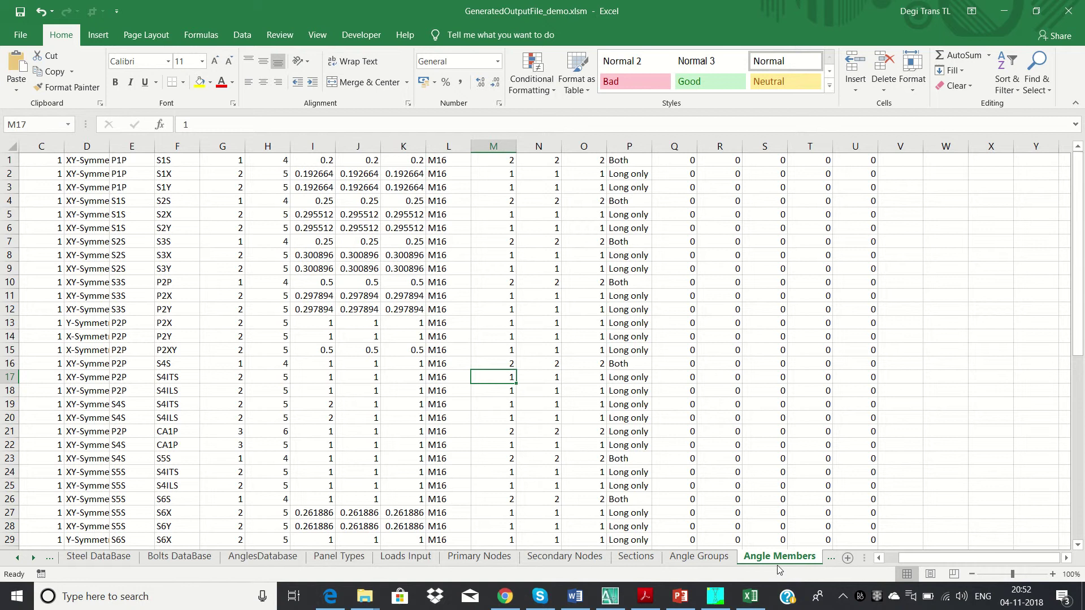
click(829, 559)
click(822, 560)
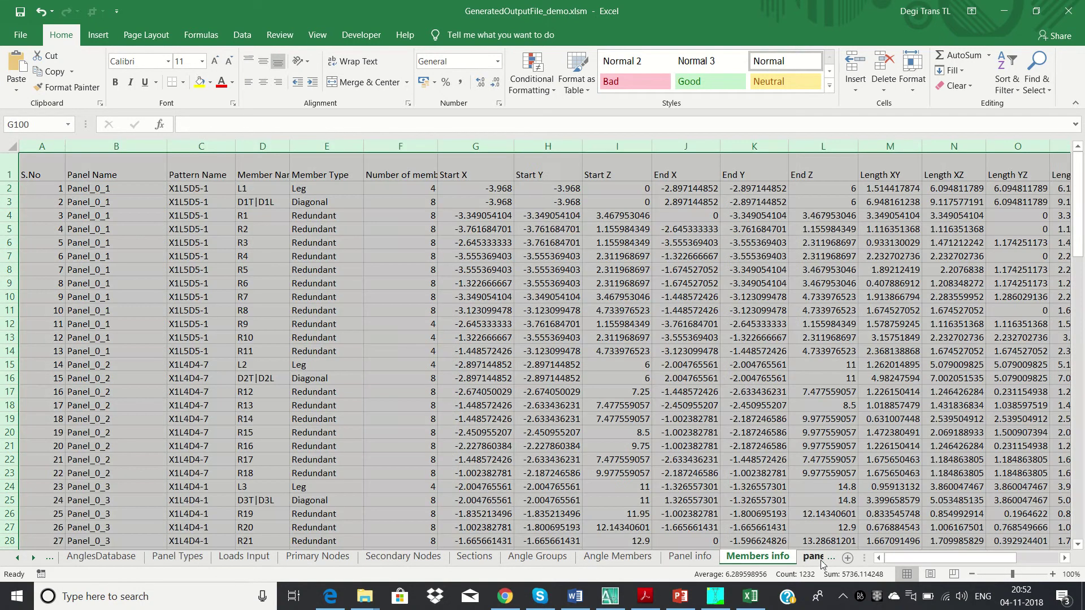
click(798, 558)
click(793, 559)
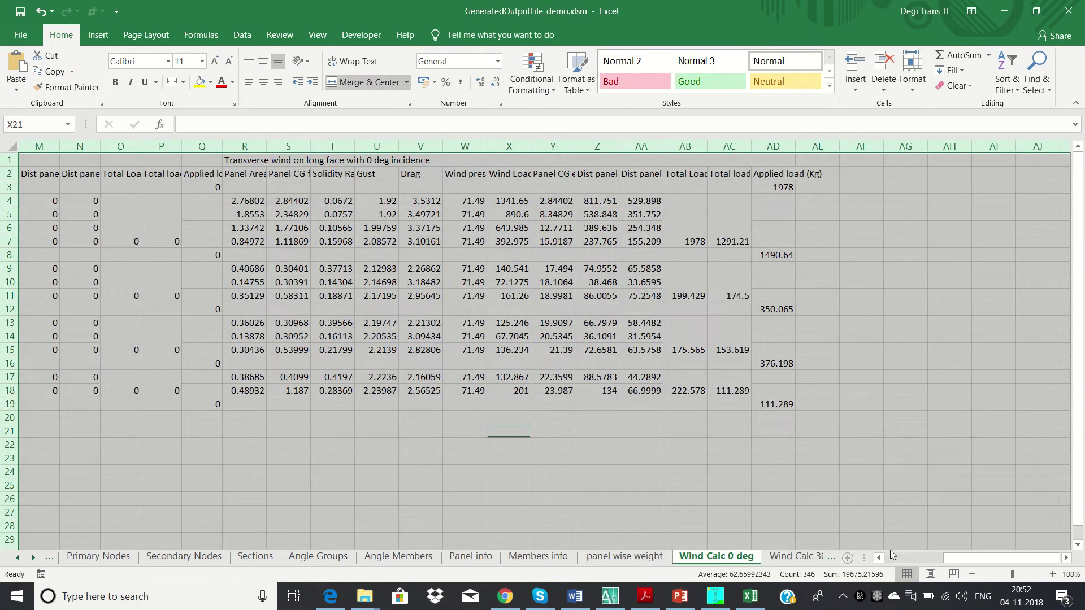
click(900, 558)
click(287, 269)
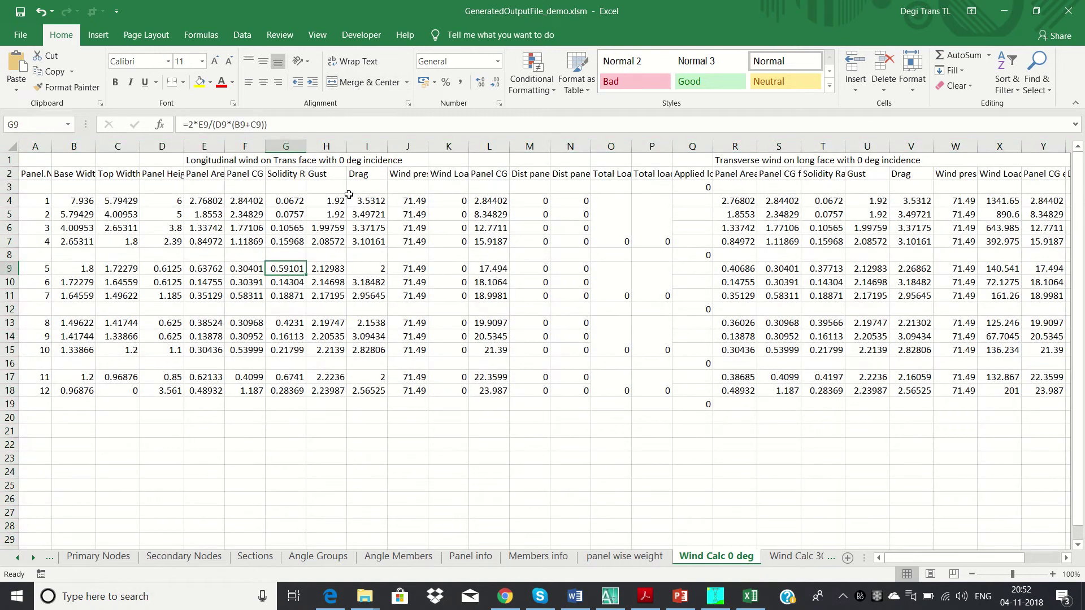
click(406, 201)
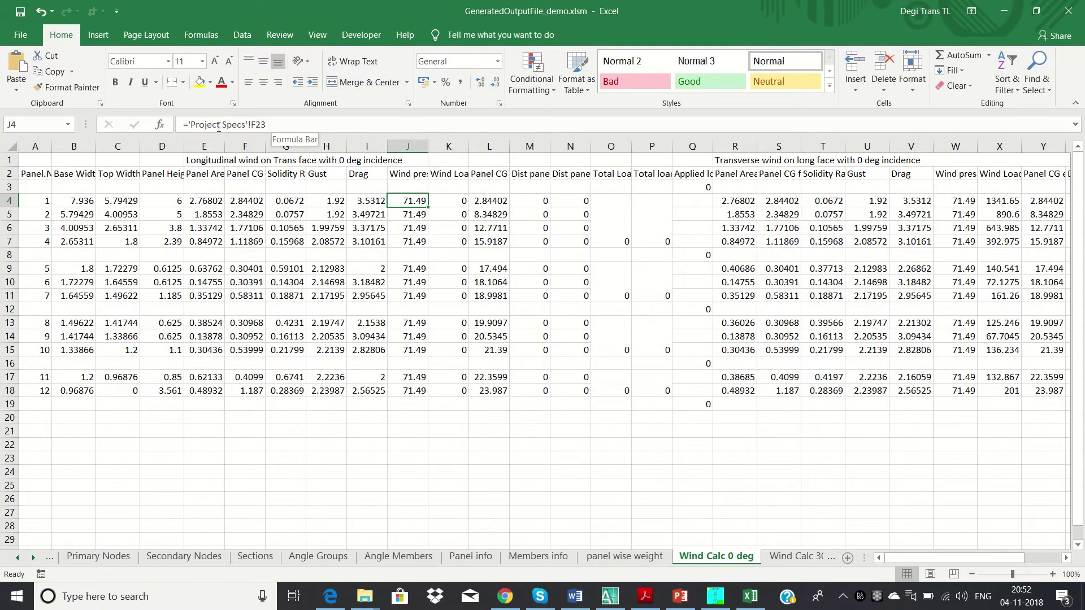
click(50, 558)
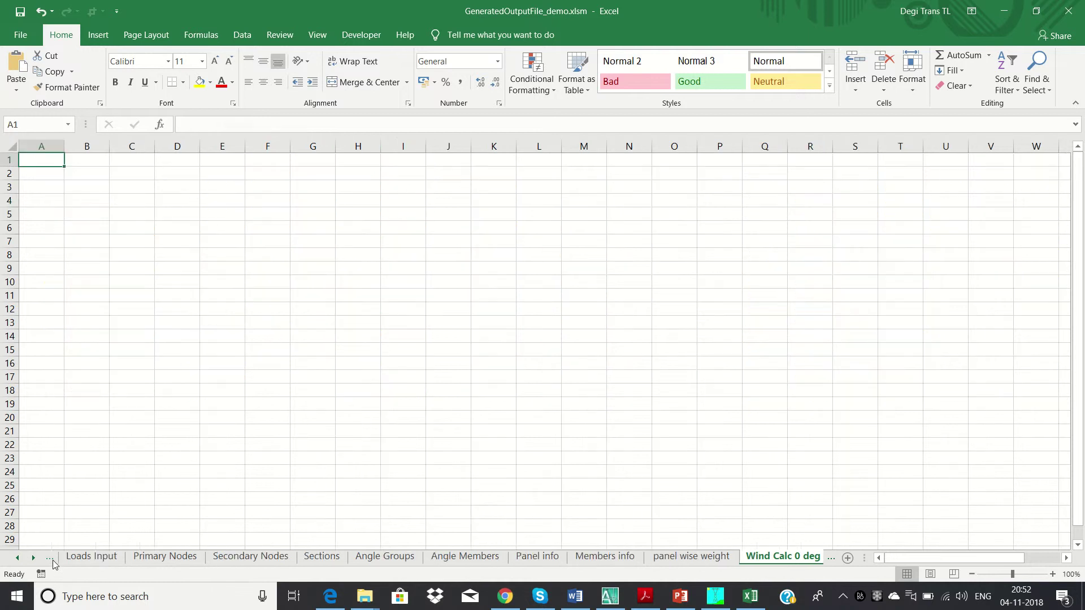
right_click(55, 561)
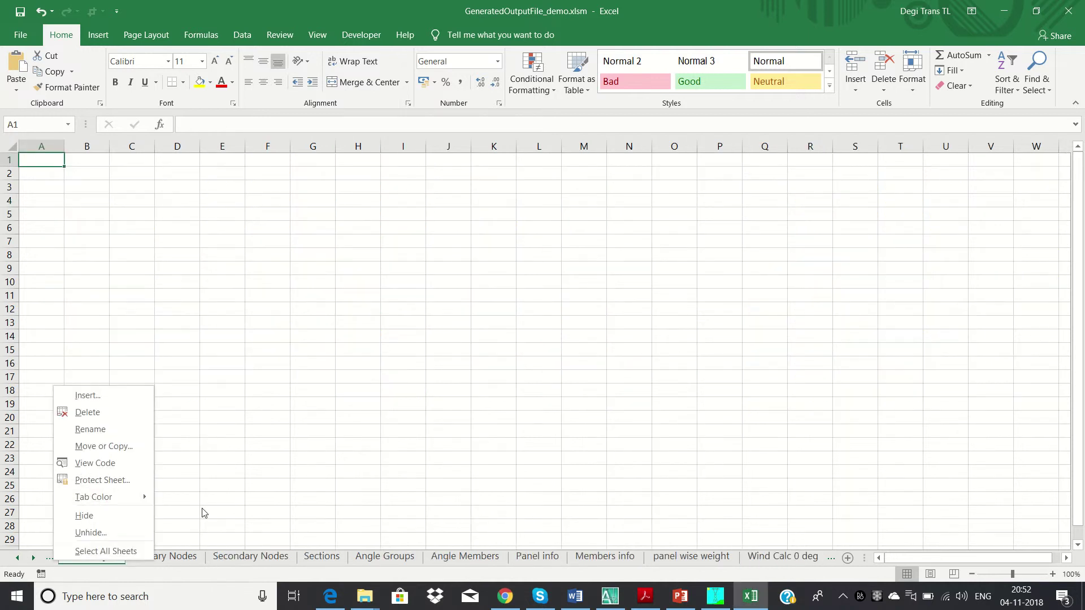
click(233, 481)
click(47, 561)
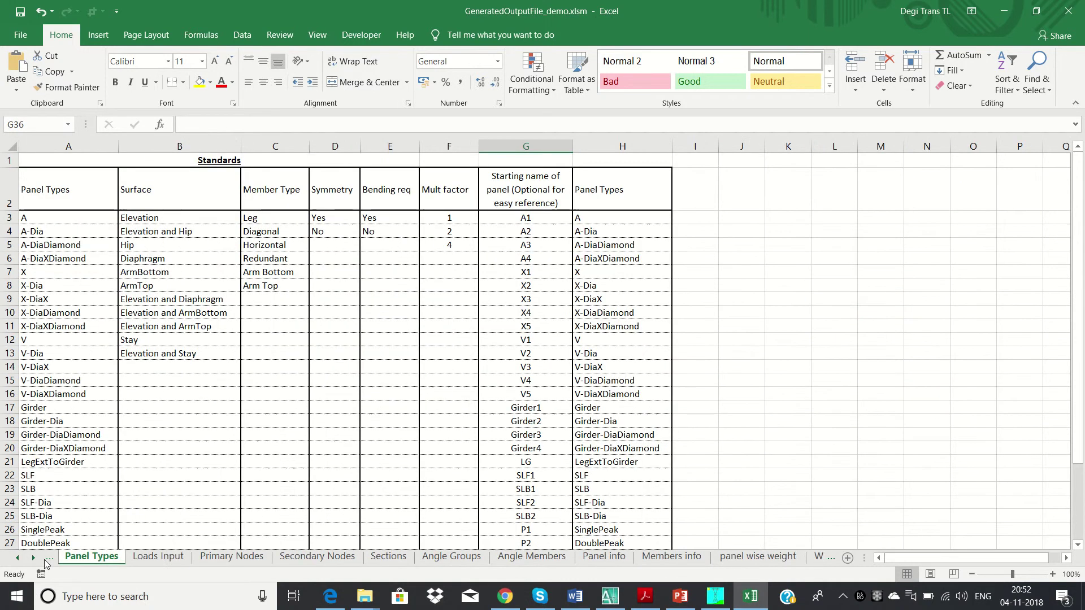
click(17, 558)
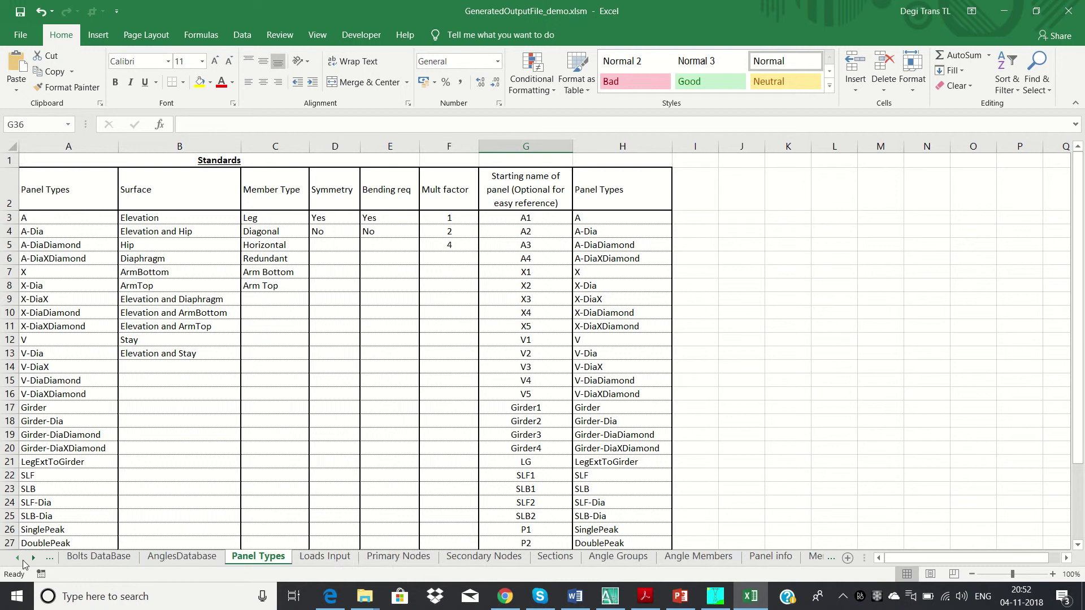
click(79, 558)
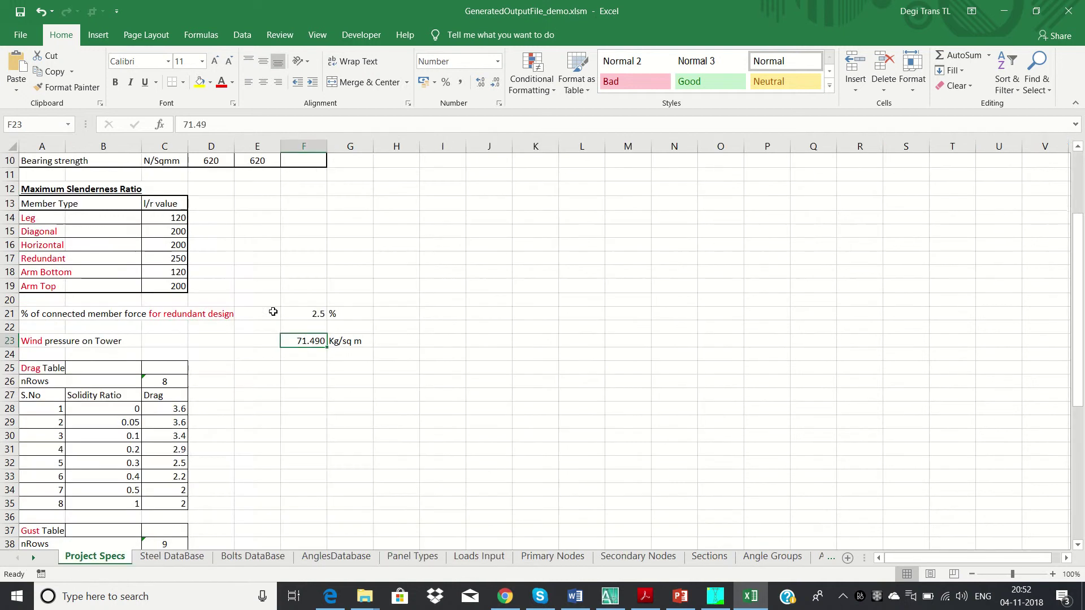
scroll(287, 368, down, 1)
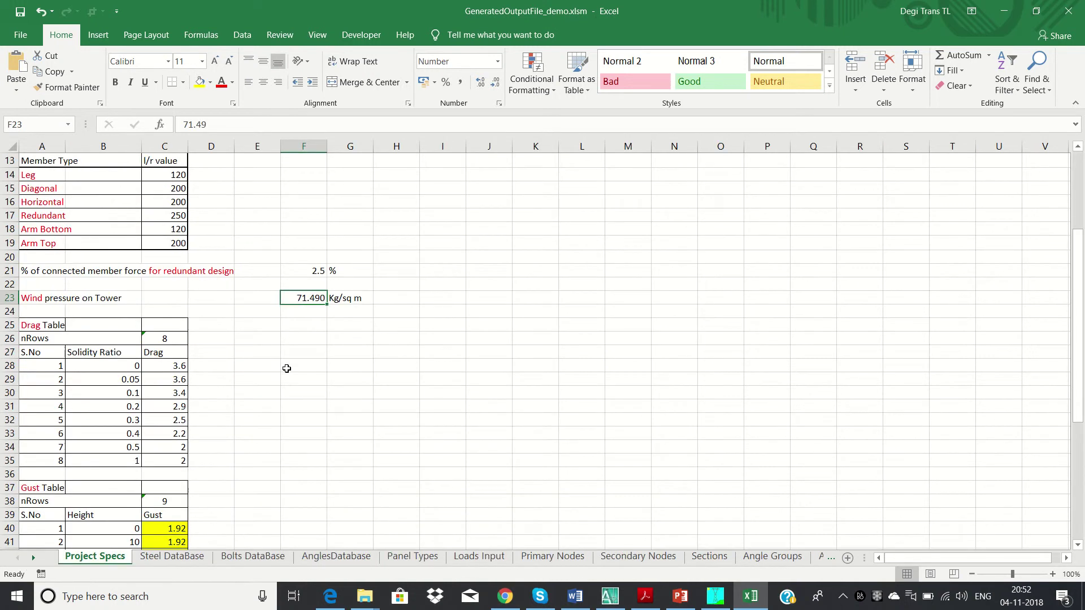
click(215, 403)
drag(39, 362, 170, 461)
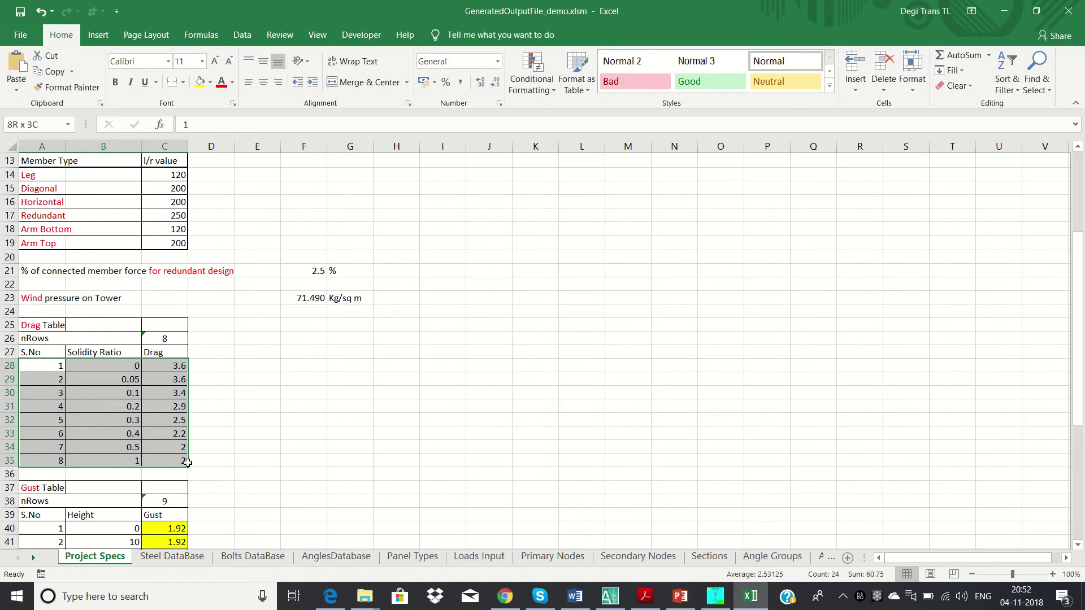
click(257, 406)
scroll(188, 378, down, 3)
scroll(160, 317, up, 1)
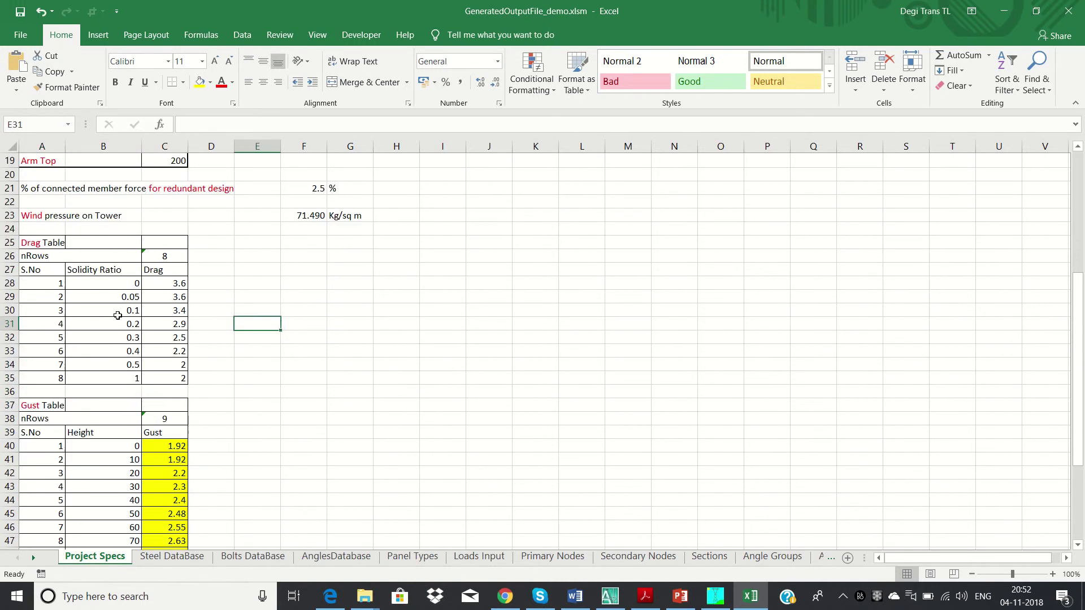
click(116, 312)
drag(179, 282, 178, 378)
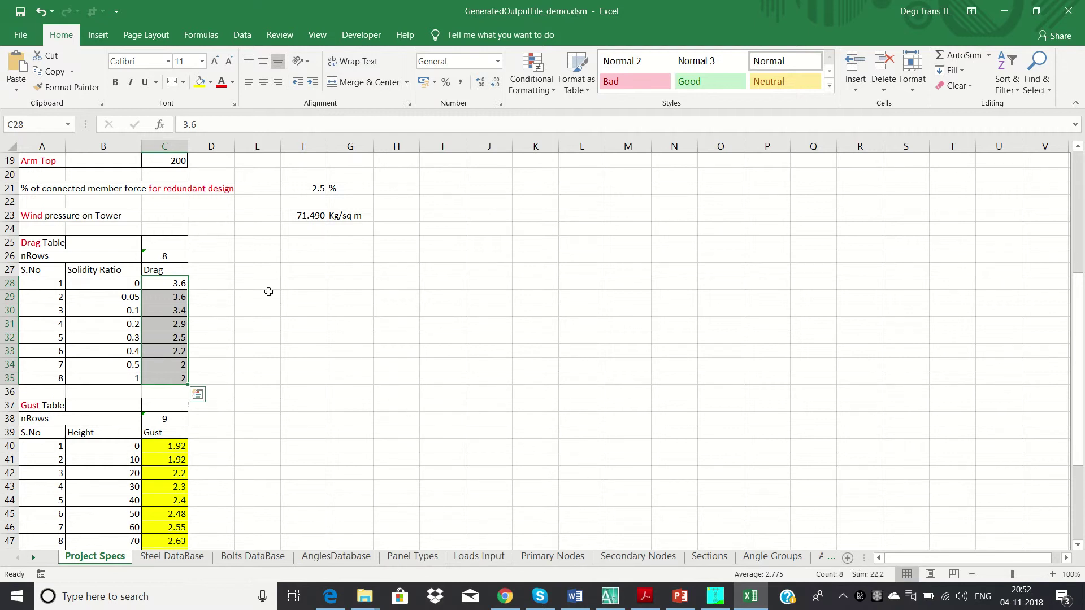
click(168, 320)
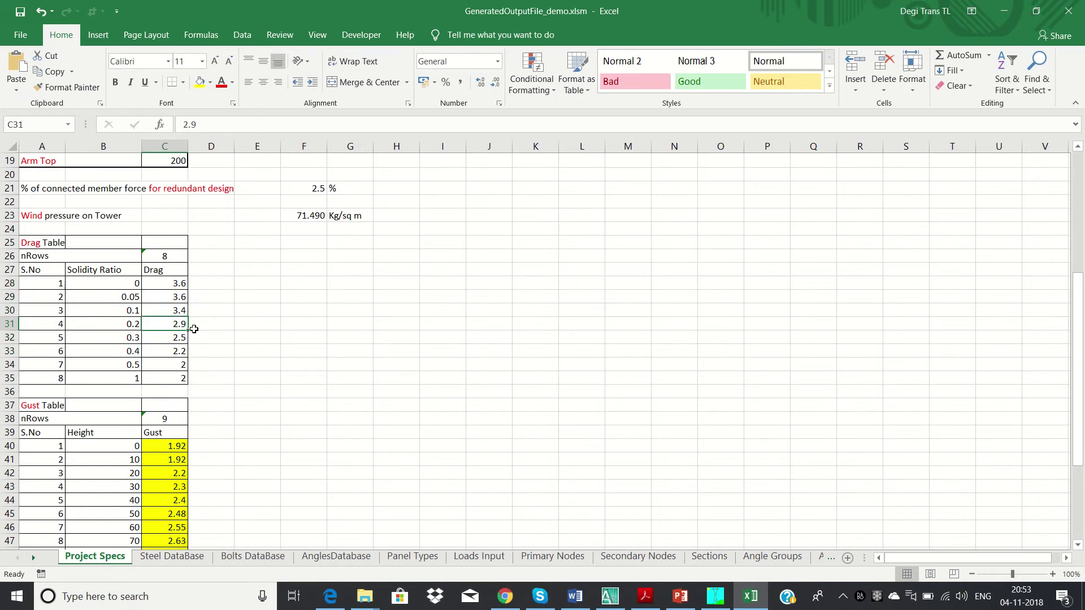
click(115, 308)
click(150, 310)
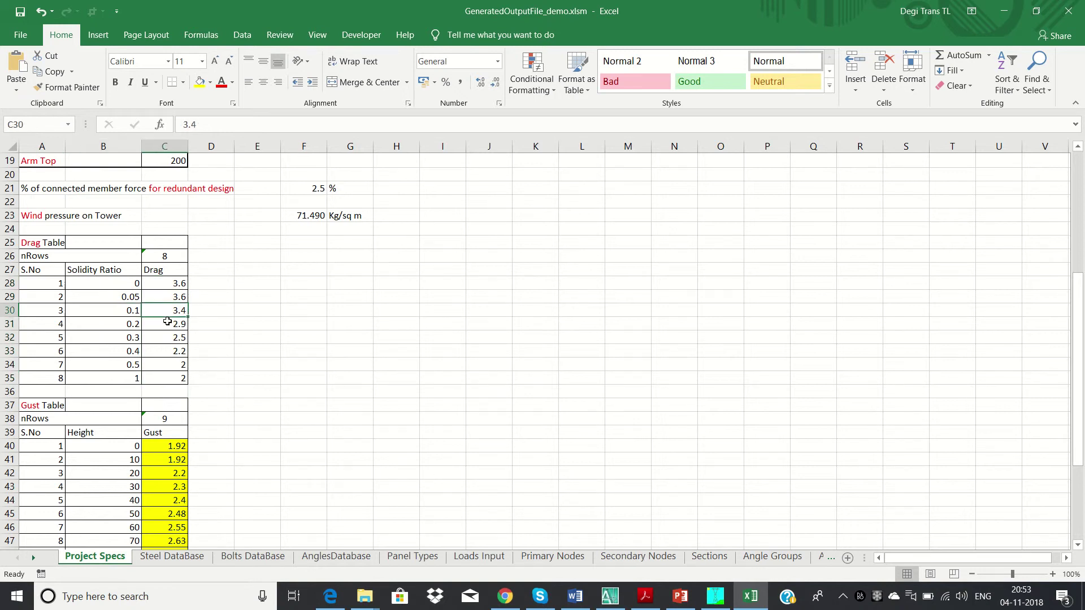
drag(863, 558, 967, 560)
- Move through Panel info, Members info and panel wise weight to the Wind Calc 0 deg sheet
click(910, 560)
click(911, 561)
click(910, 561)
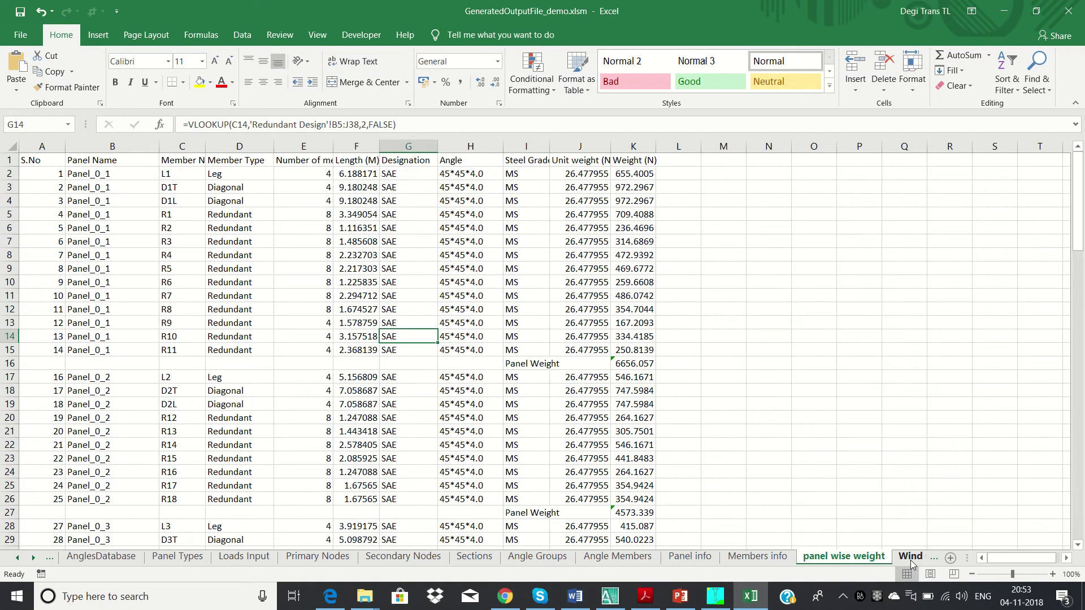
click(896, 562)
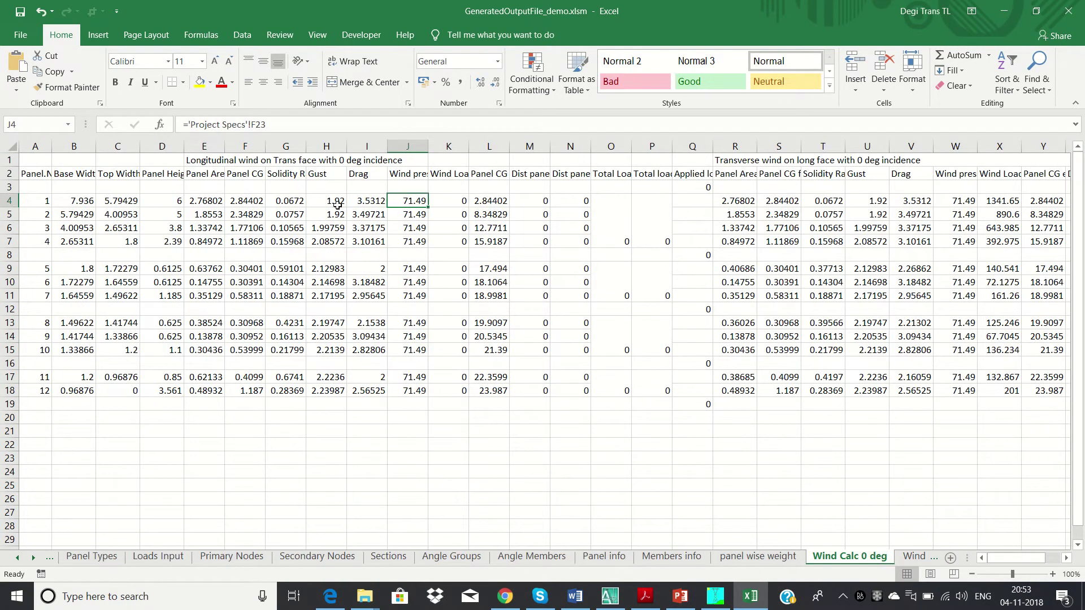
- Recommit the =DRAG(G4) formula in I4 and check the Gust value in H4
click(363, 198)
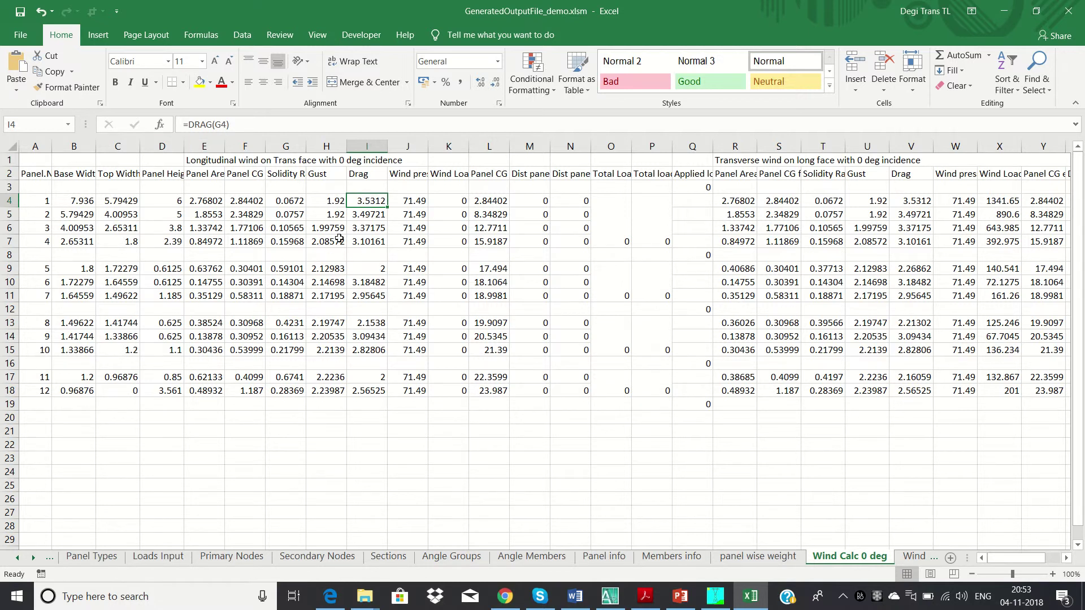
click(263, 128)
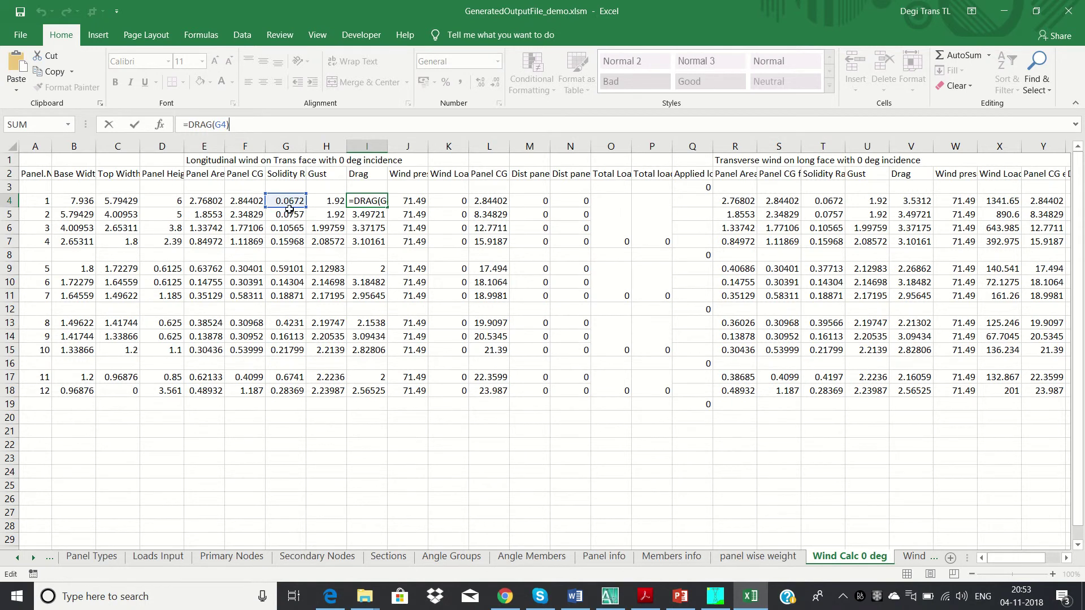
key(Return)
click(329, 203)
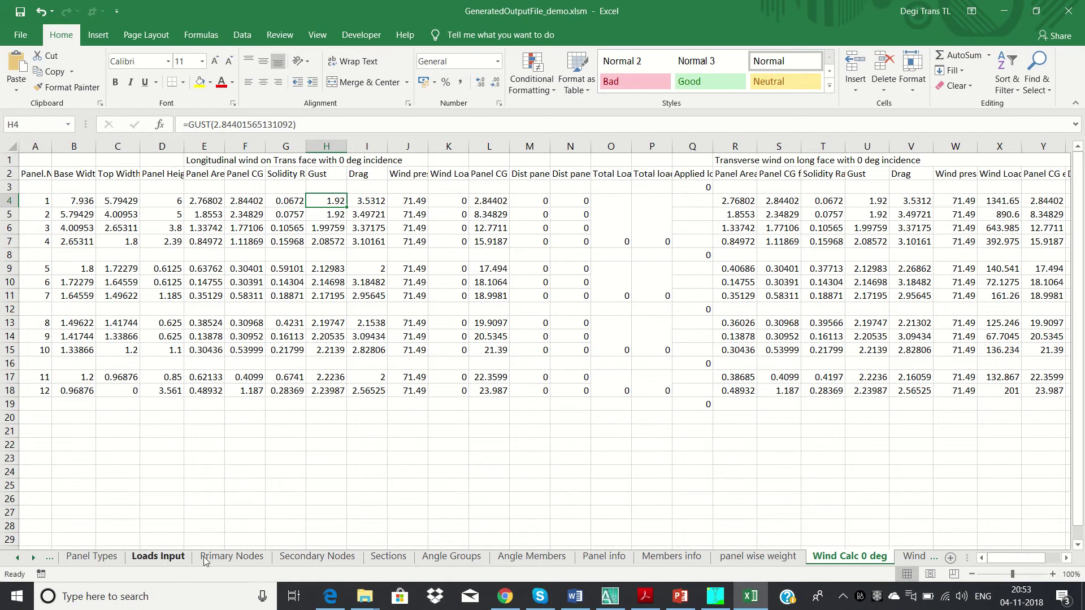
- Copy the entire Primary Nodes sheet in Excel
click(247, 558)
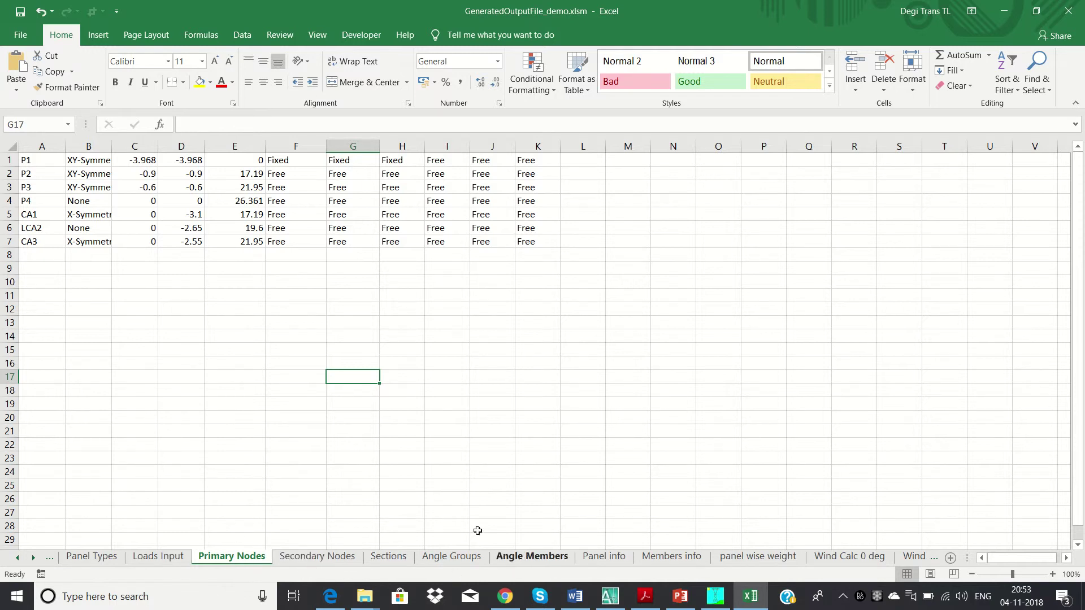
click(11, 140)
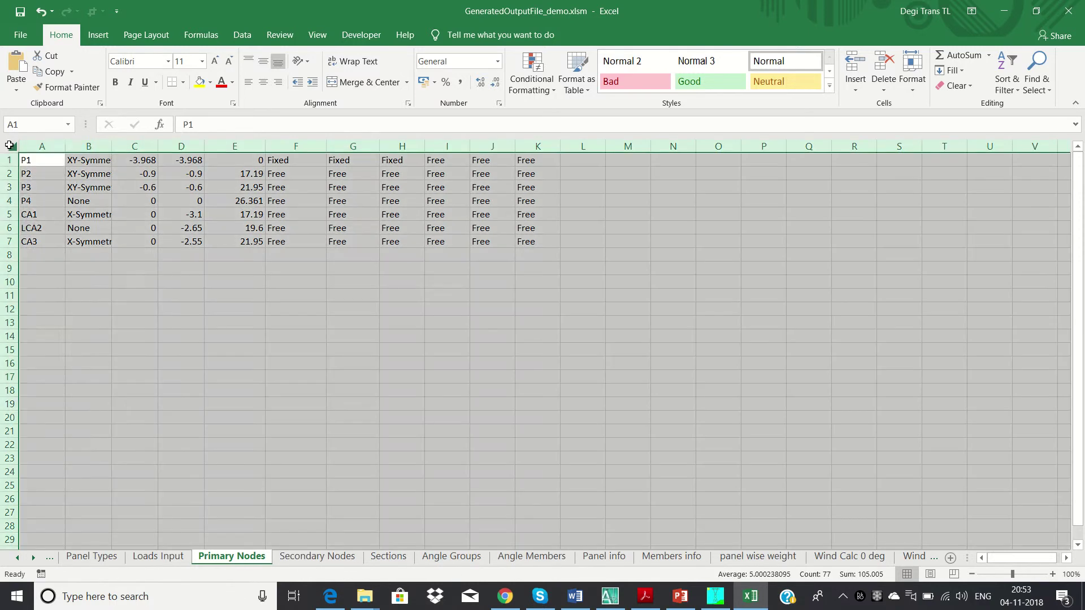
right_click(11, 142)
click(40, 172)
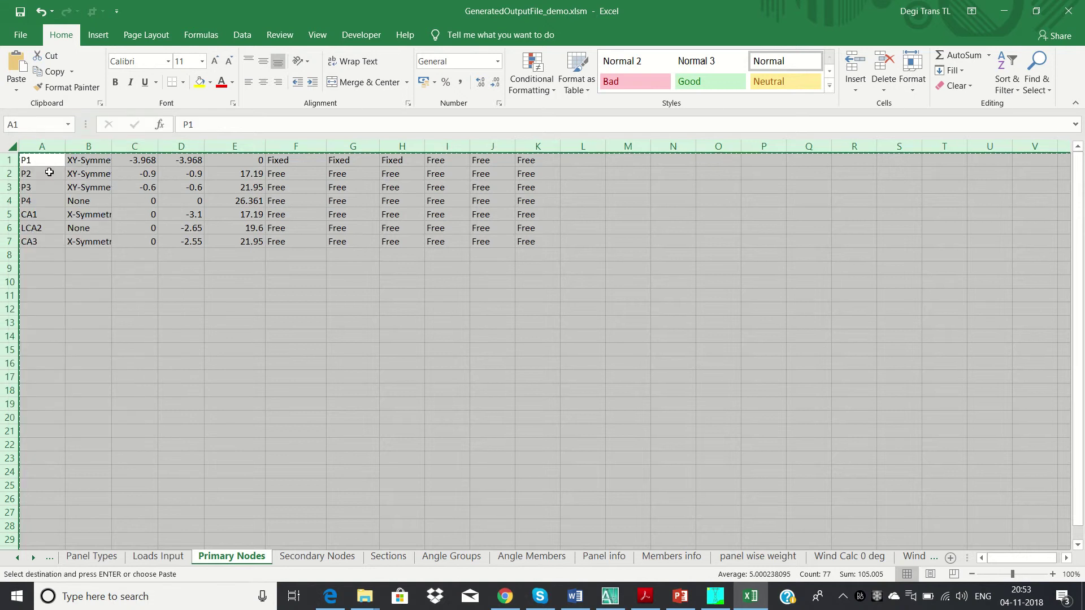
- Paste the seven nodes into PLS-TOWER's Geometry > Primary Joints table and accept it
click(715, 598)
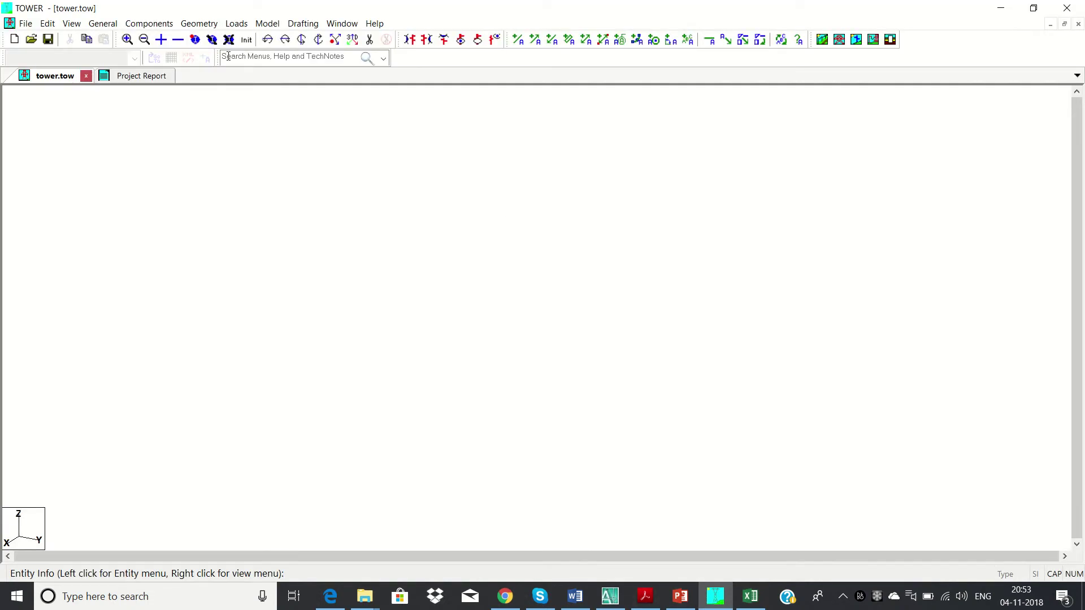
click(199, 23)
click(209, 39)
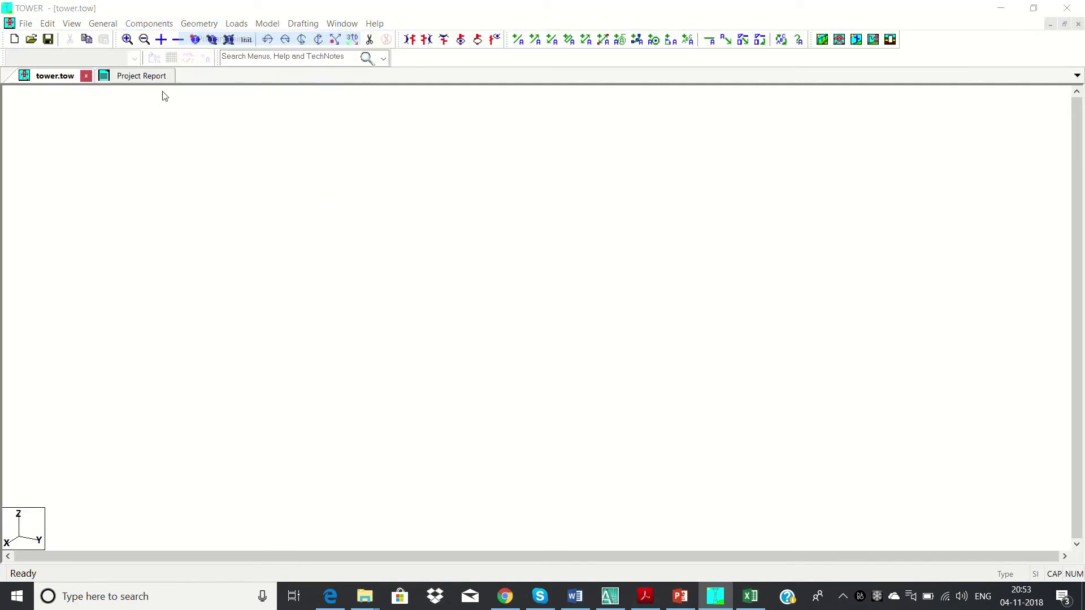
click(22, 168)
right_click(21, 168)
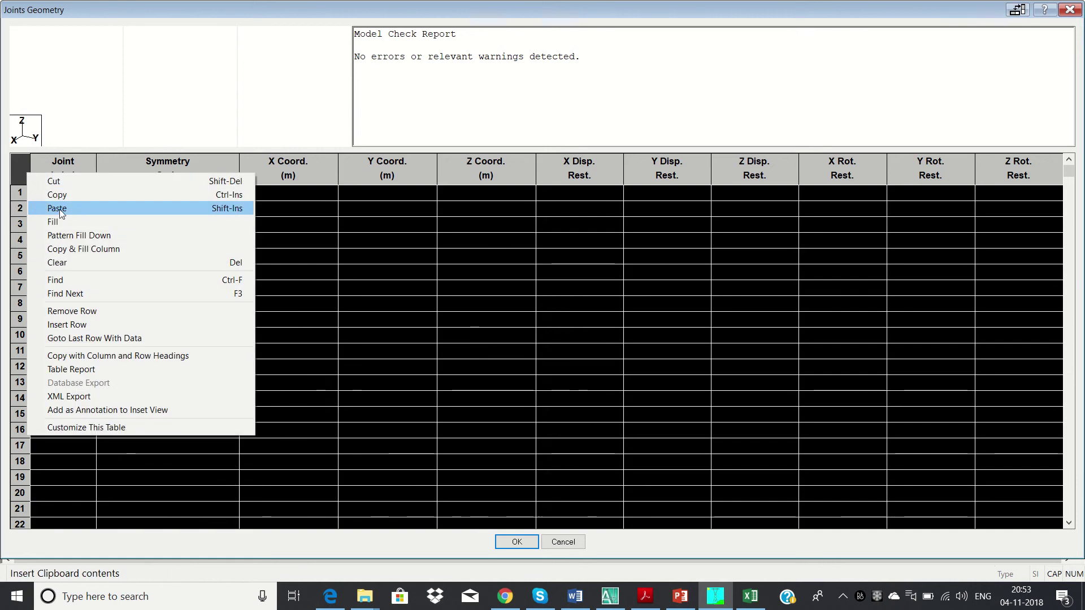
click(60, 209)
click(534, 546)
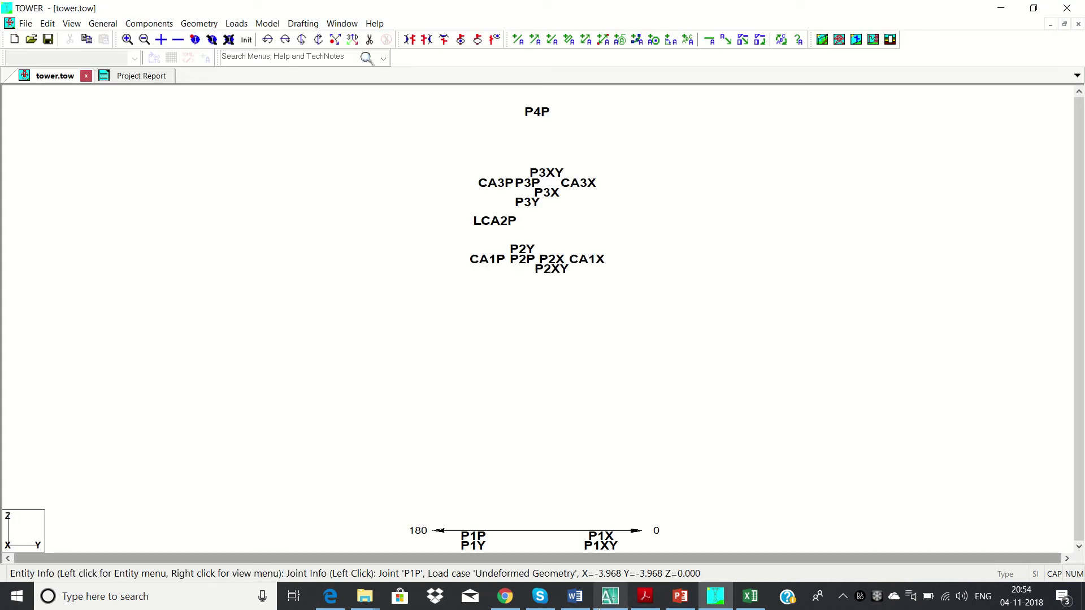
- Copy the entire Secondary Nodes sheet in Excel
click(750, 597)
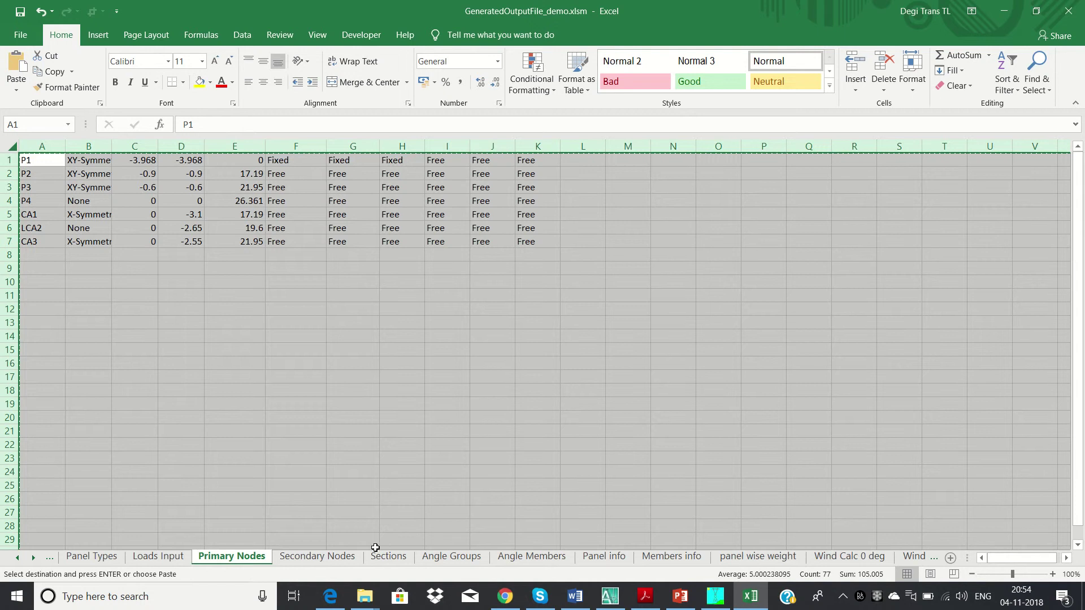
click(339, 557)
click(8, 145)
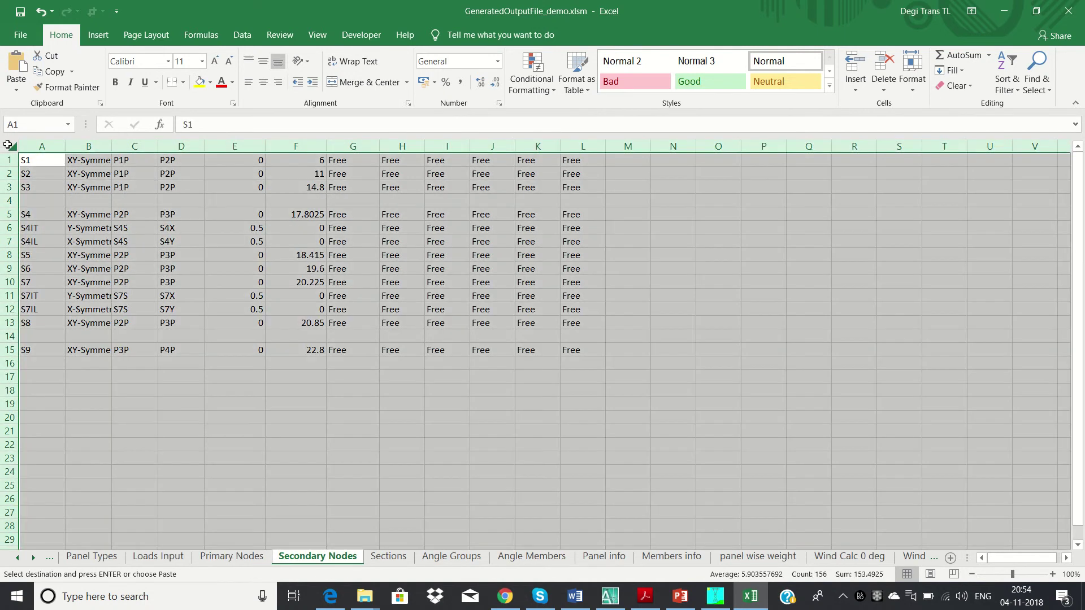
right_click(8, 145)
click(26, 166)
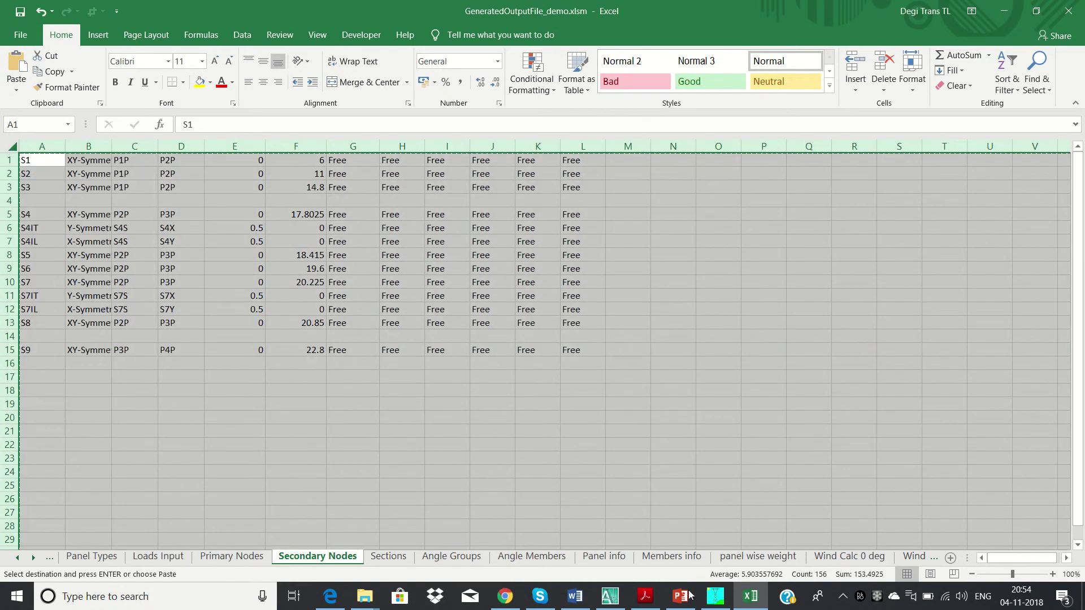
- Paste the secondary node rows into the Secondary Joints table and accept them
click(714, 596)
click(218, 23)
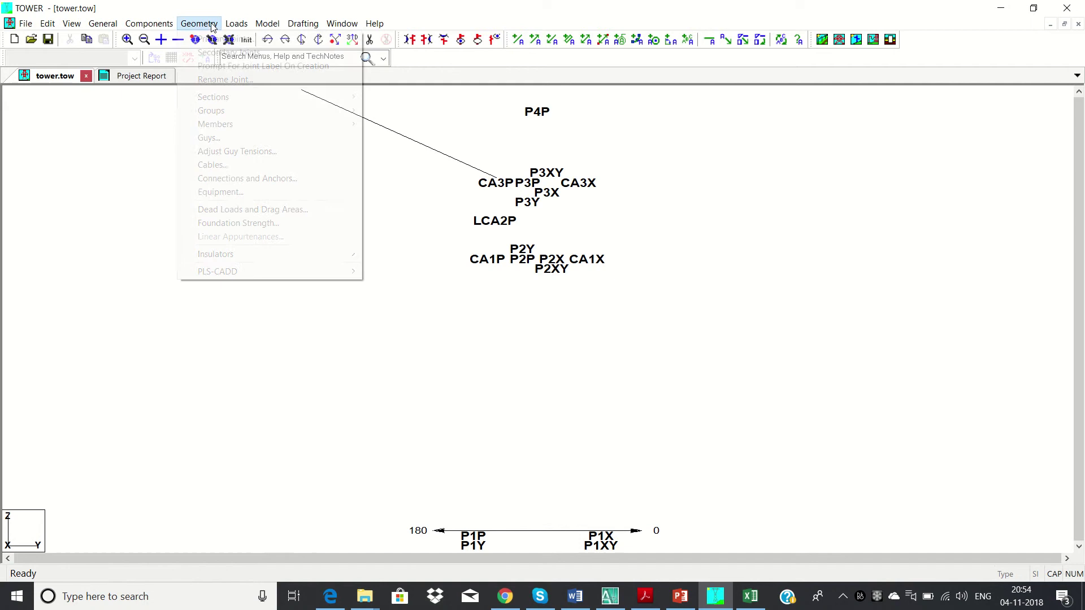
click(218, 56)
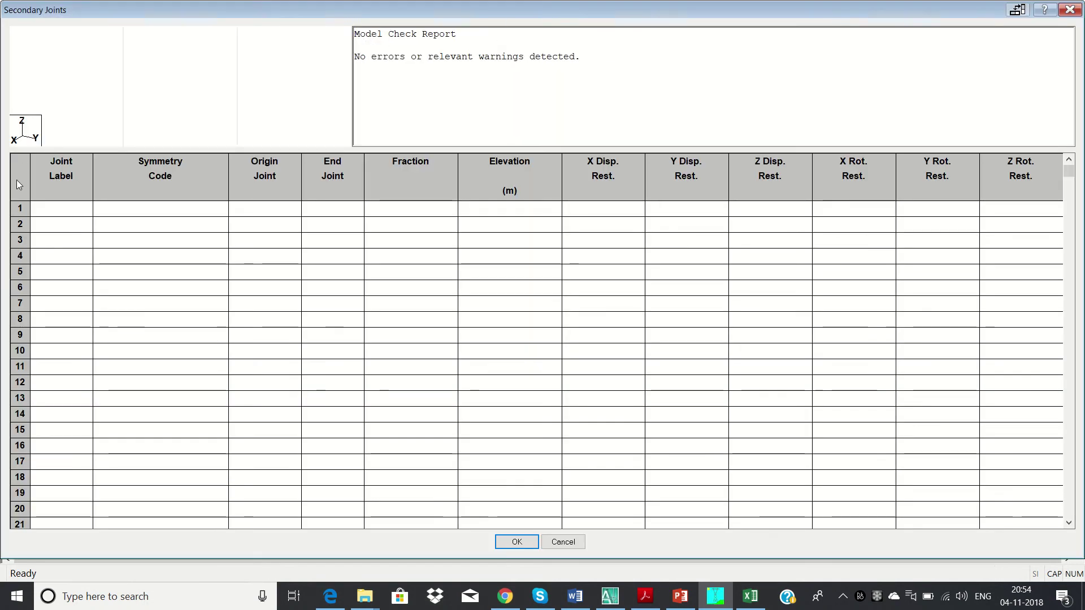
click(20, 179)
right_click(22, 188)
click(64, 230)
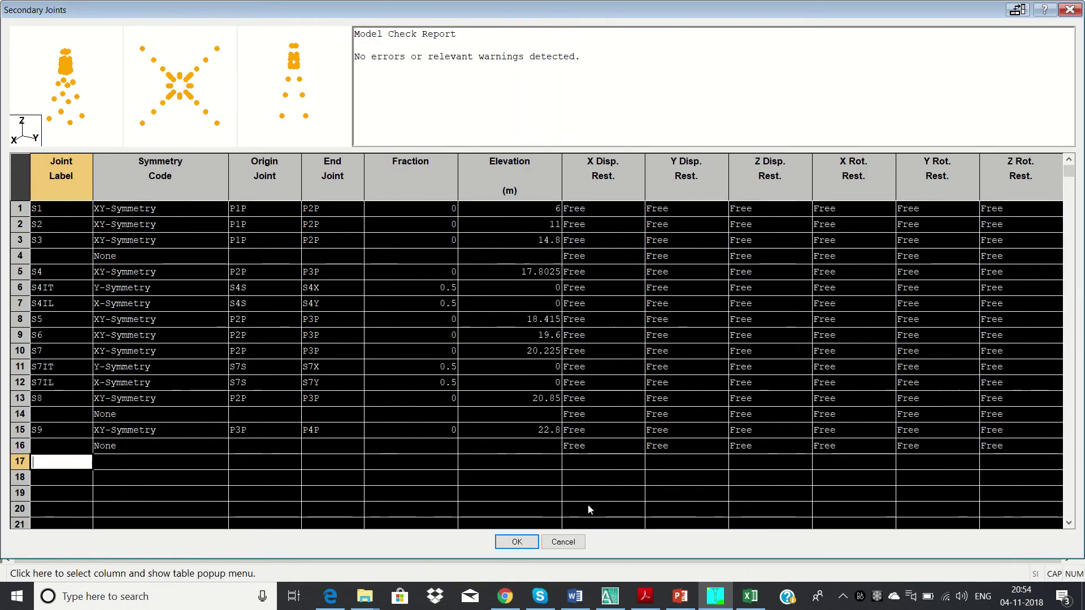
click(517, 542)
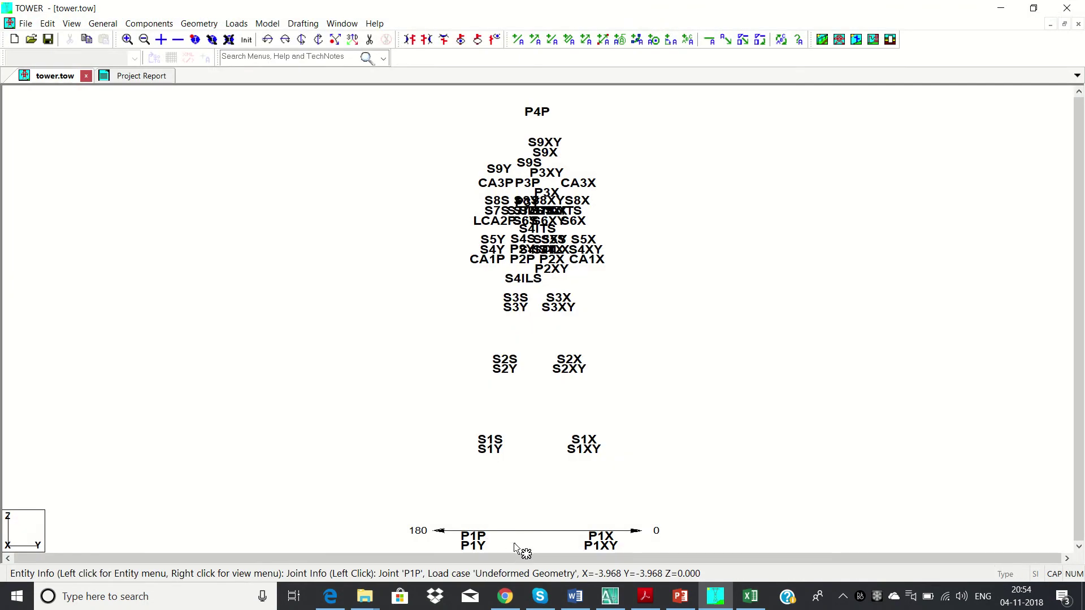
- Copy the whole Sections sheet in Excel
click(750, 596)
click(389, 557)
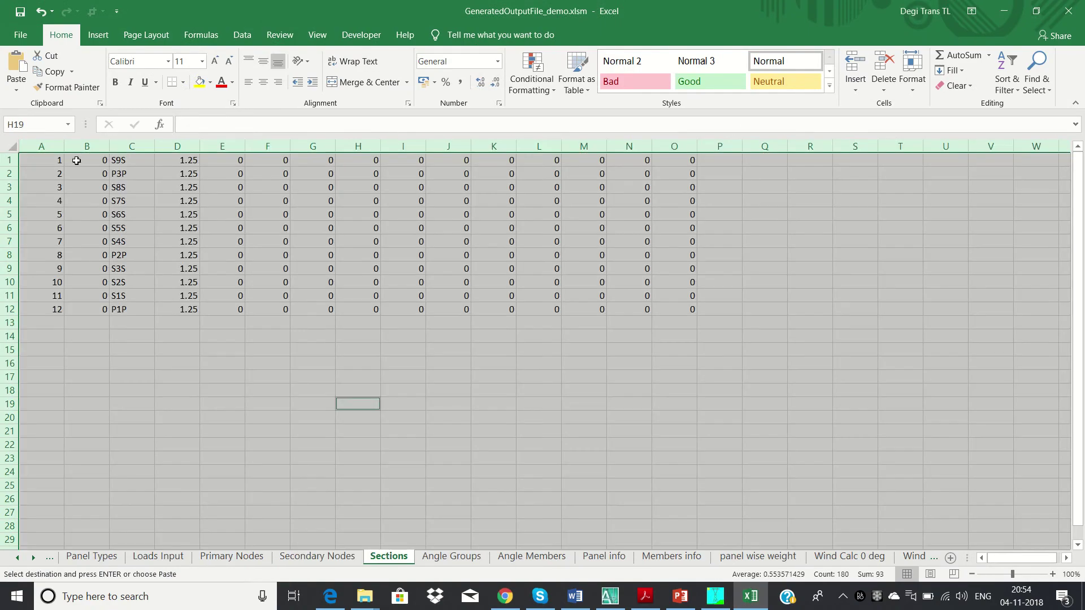
right_click(4, 144)
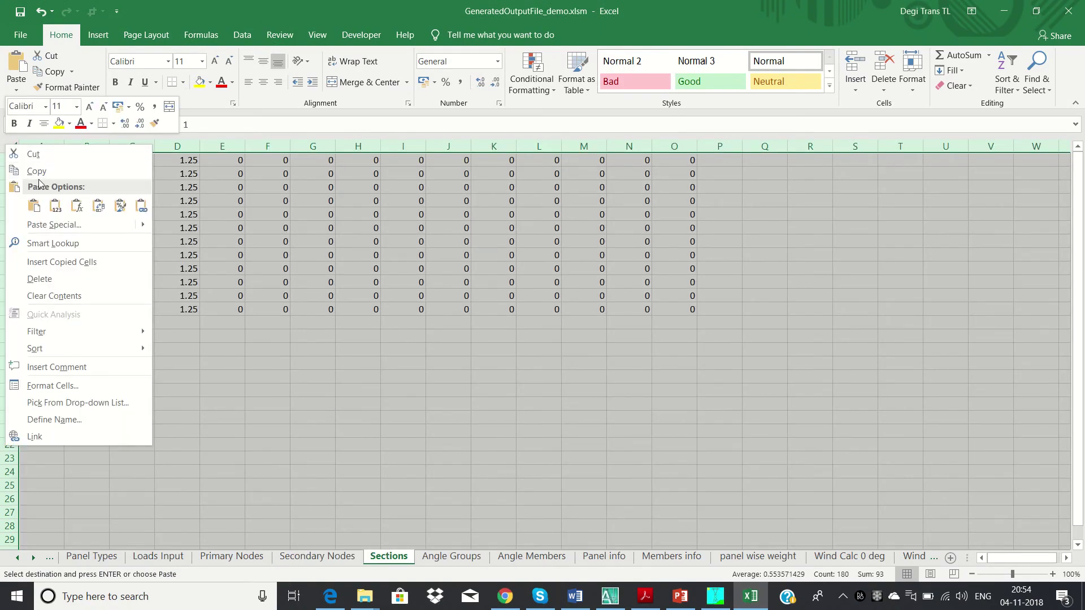
click(50, 168)
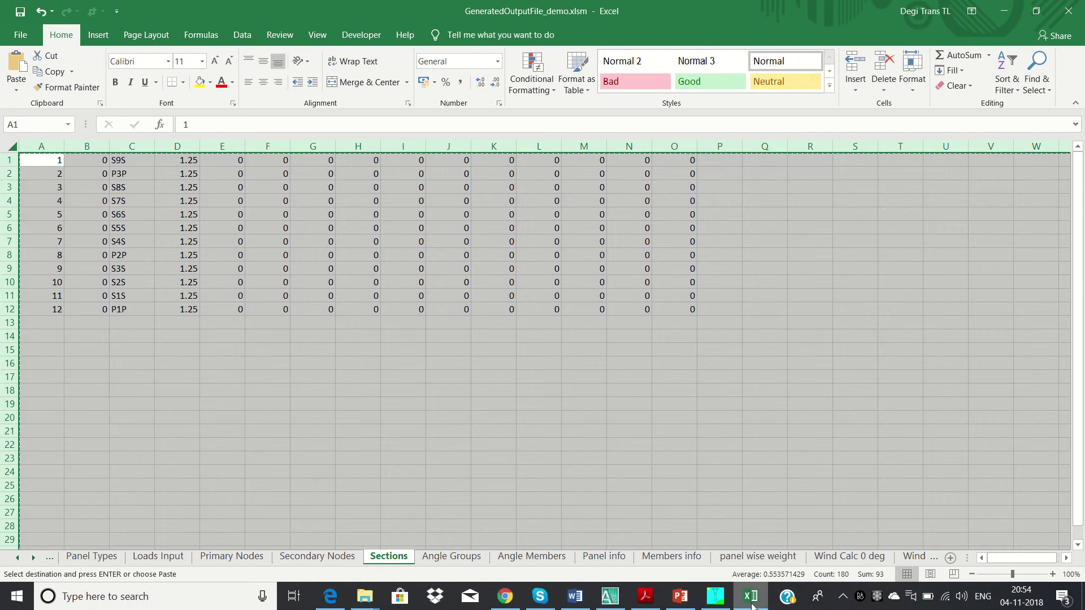
- Paste the twelve sections, bottom joints S9S through P1P, into the Sections table and accept
click(715, 596)
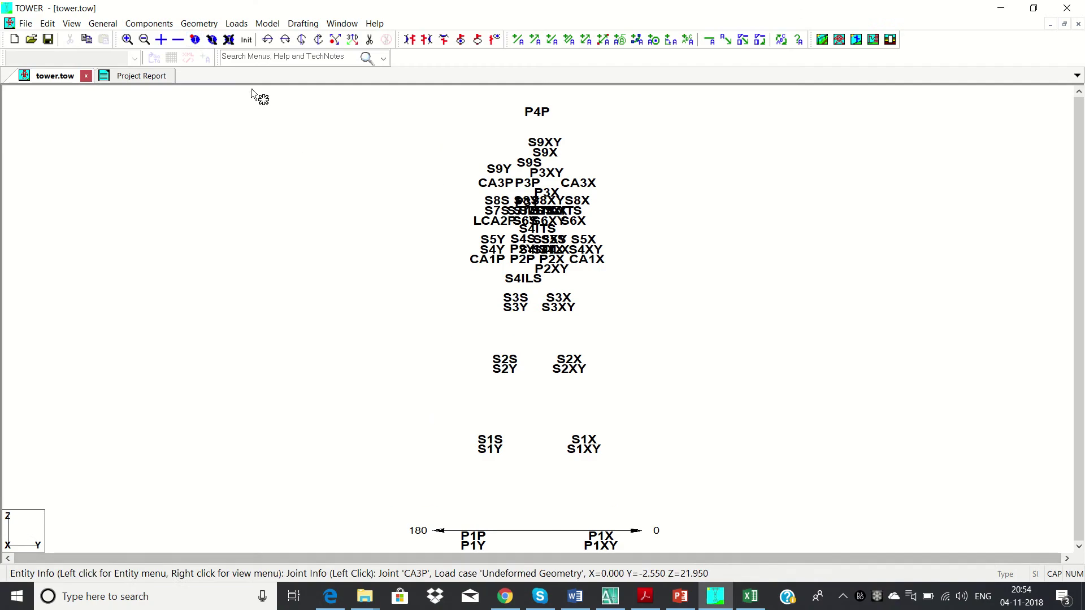
click(198, 23)
mouse_move(255, 95)
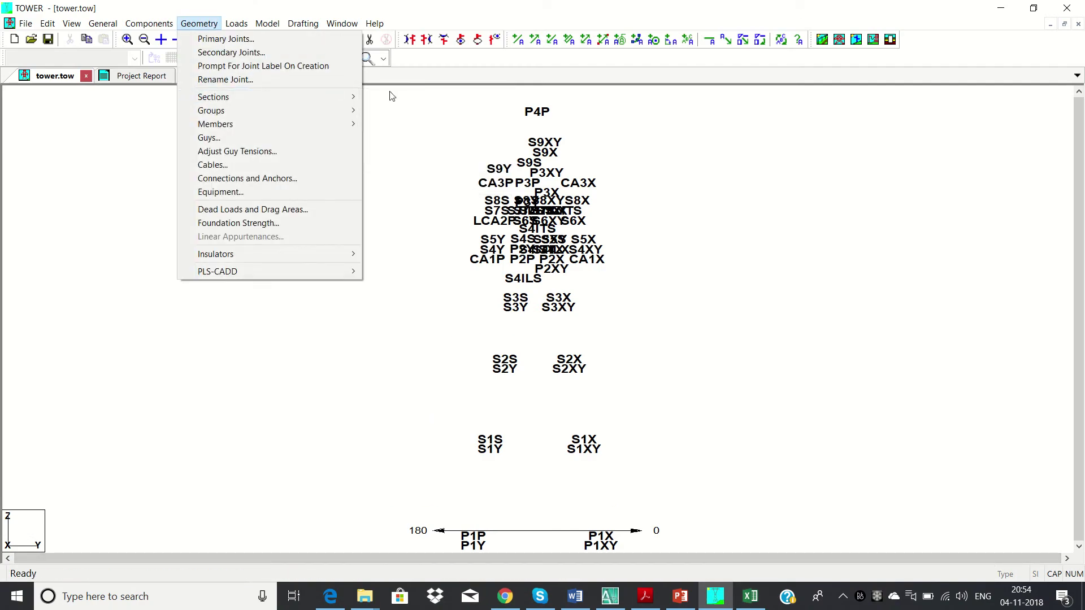
click(389, 97)
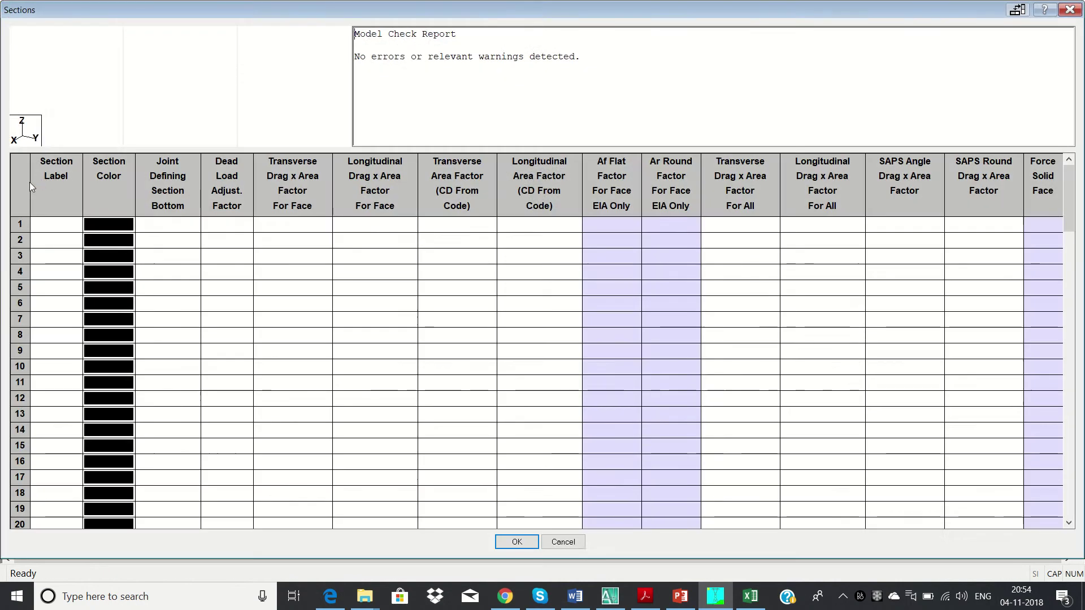
click(18, 186)
right_click(18, 185)
click(70, 229)
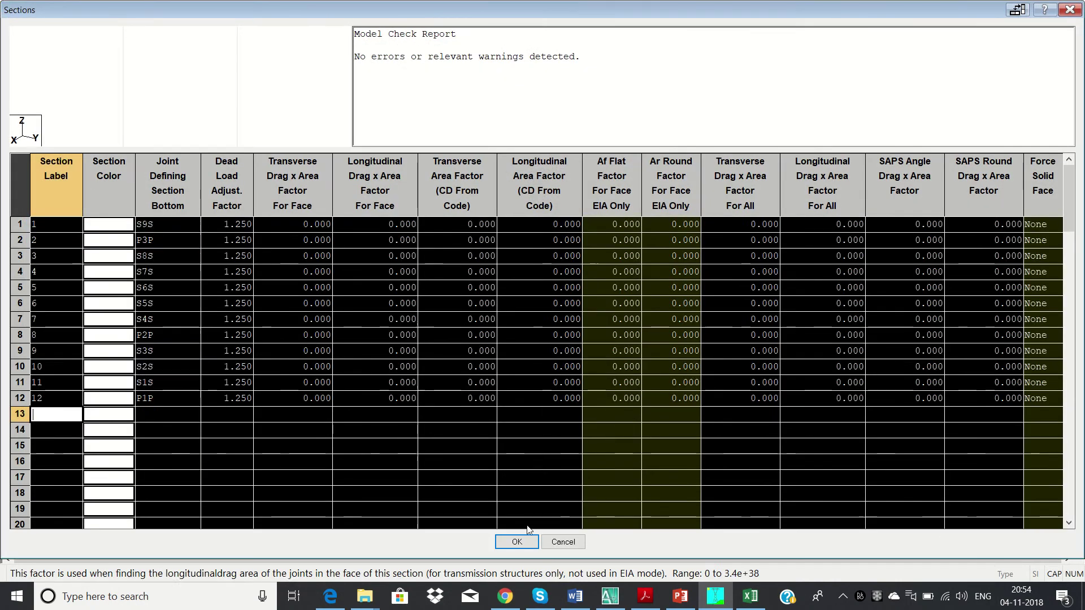
click(516, 541)
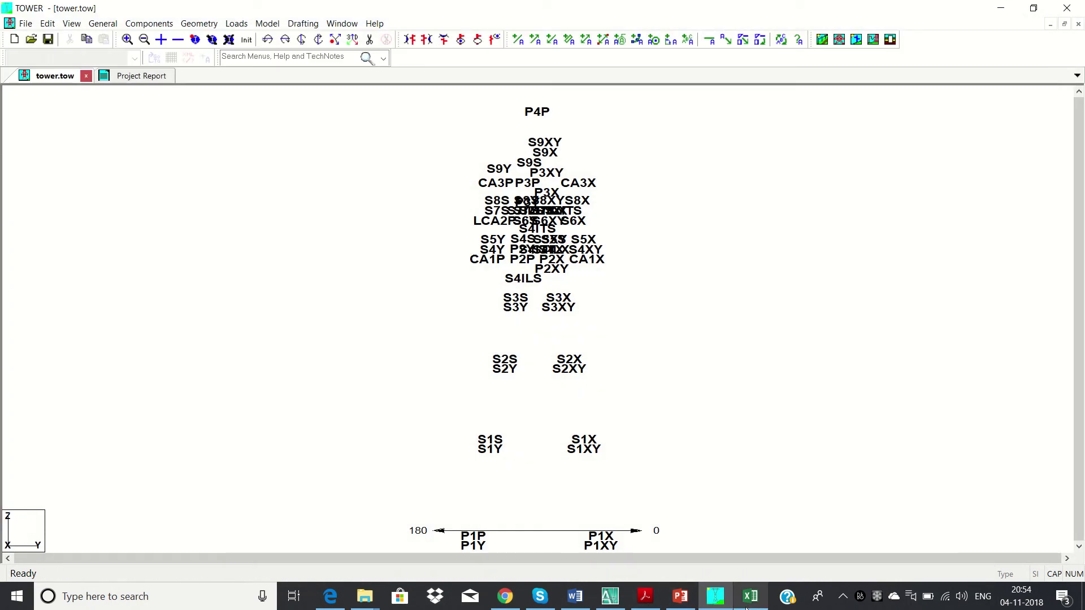
click(750, 596)
- Copy the Angle Groups sheet and try the angle groups table, dismissing its warning
click(467, 558)
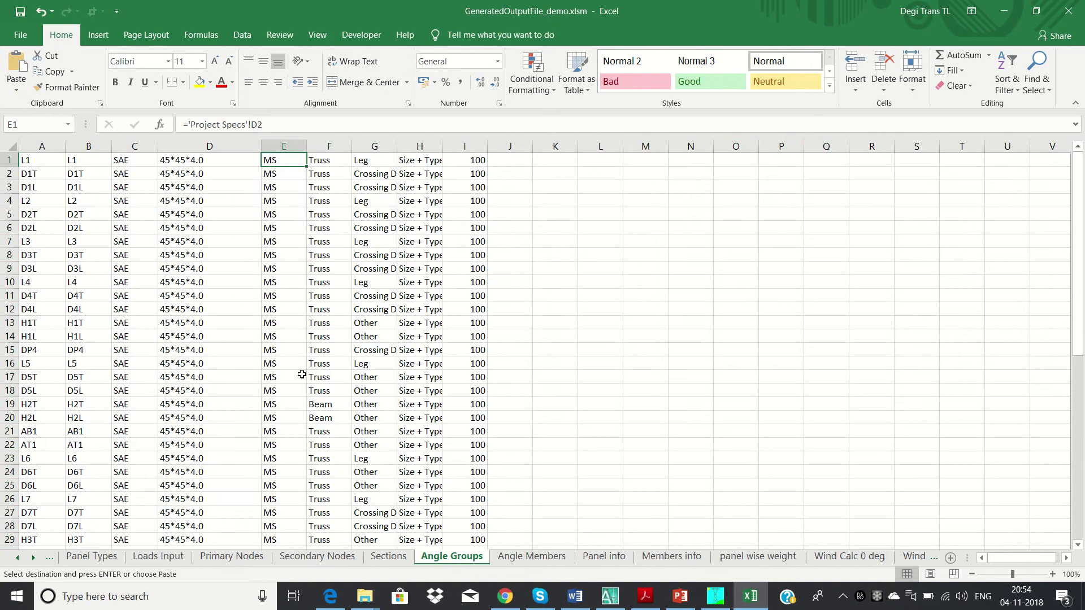
click(11, 143)
right_click(11, 143)
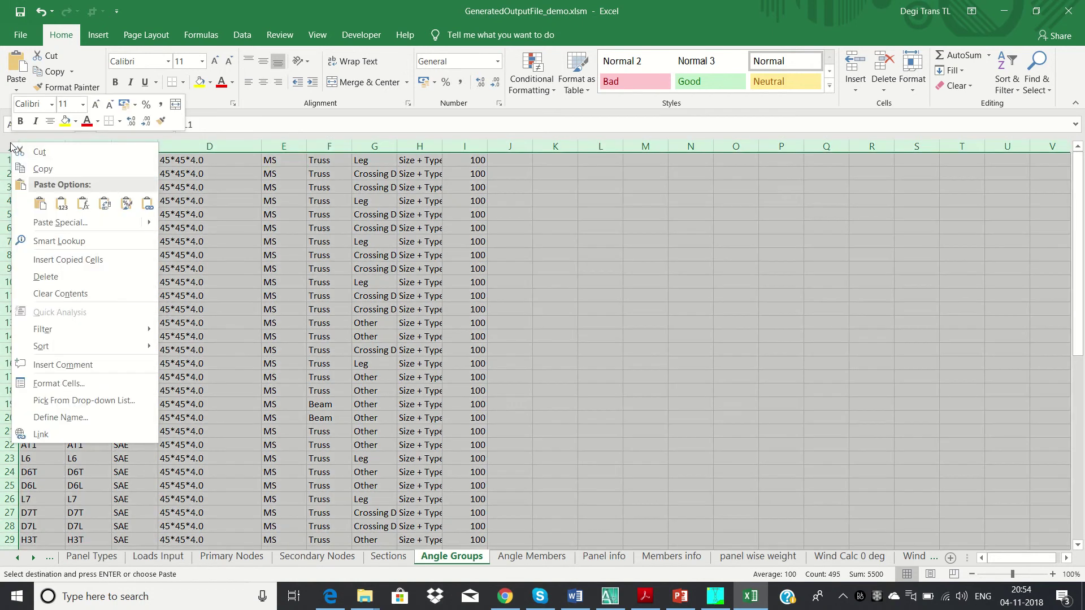
click(35, 169)
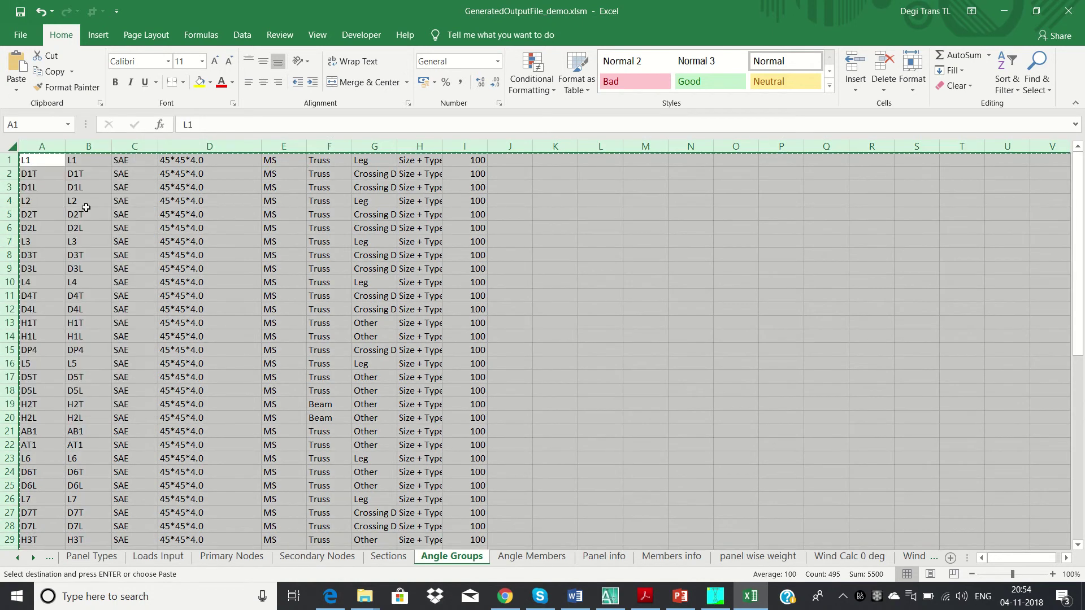
click(715, 596)
click(193, 22)
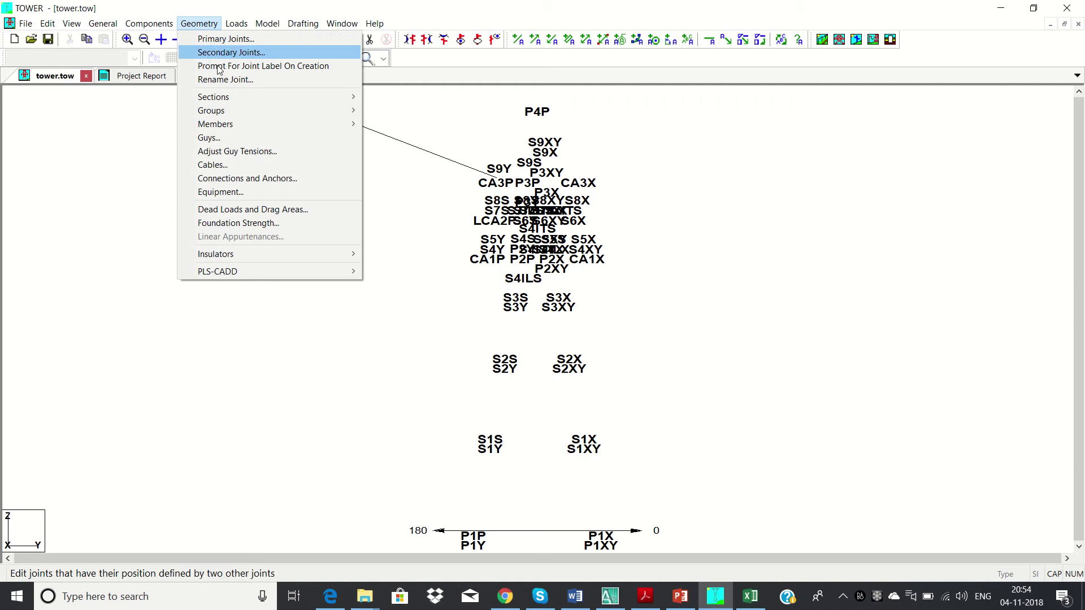
mouse_move(243, 110)
click(431, 111)
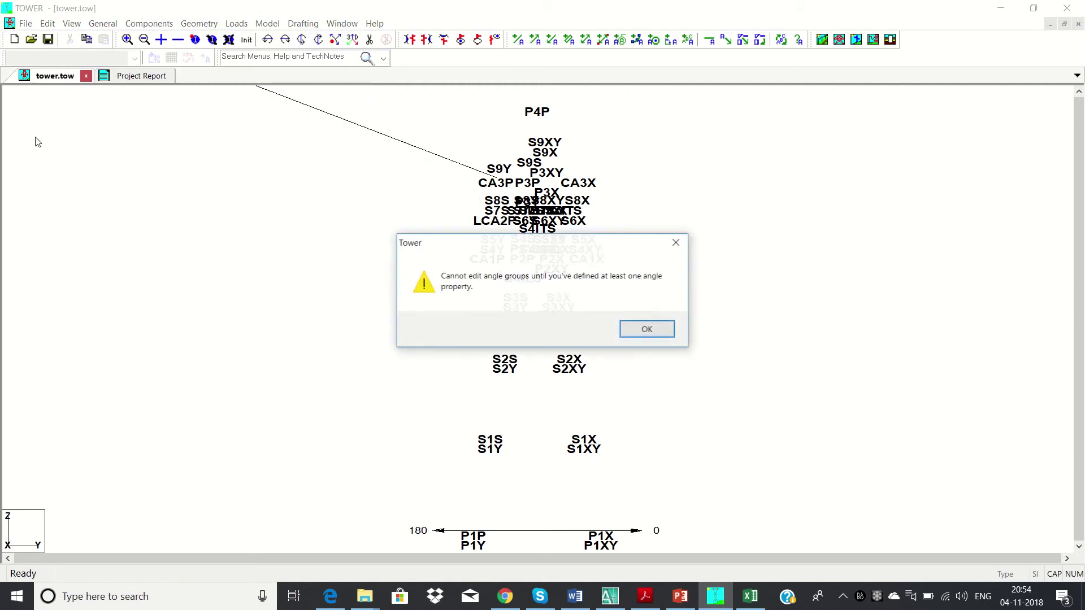
click(648, 330)
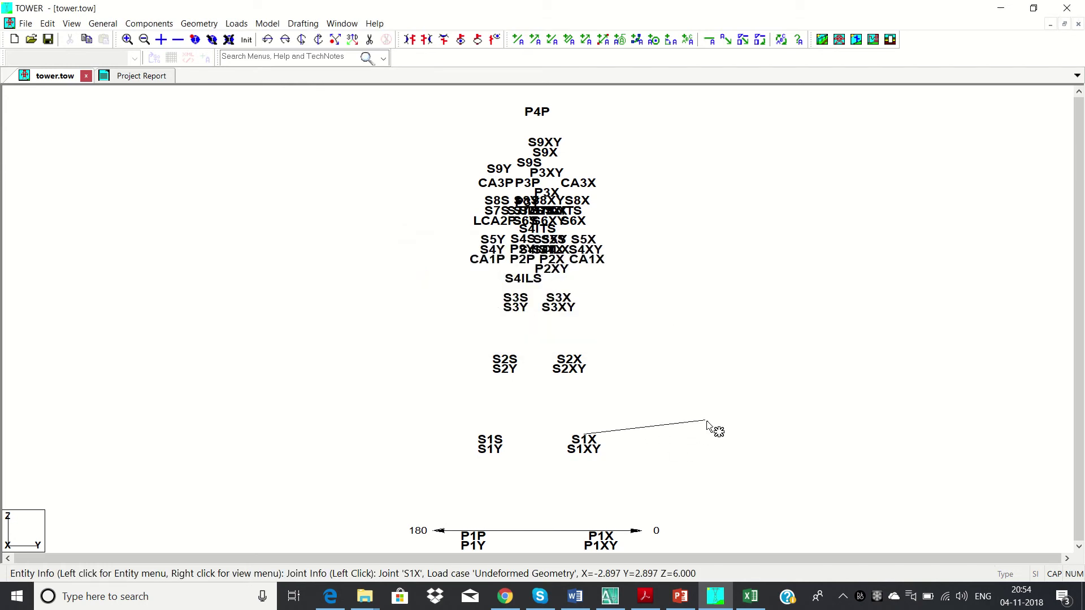
- Copy the entire Steel DataBase sheet in Excel
click(748, 596)
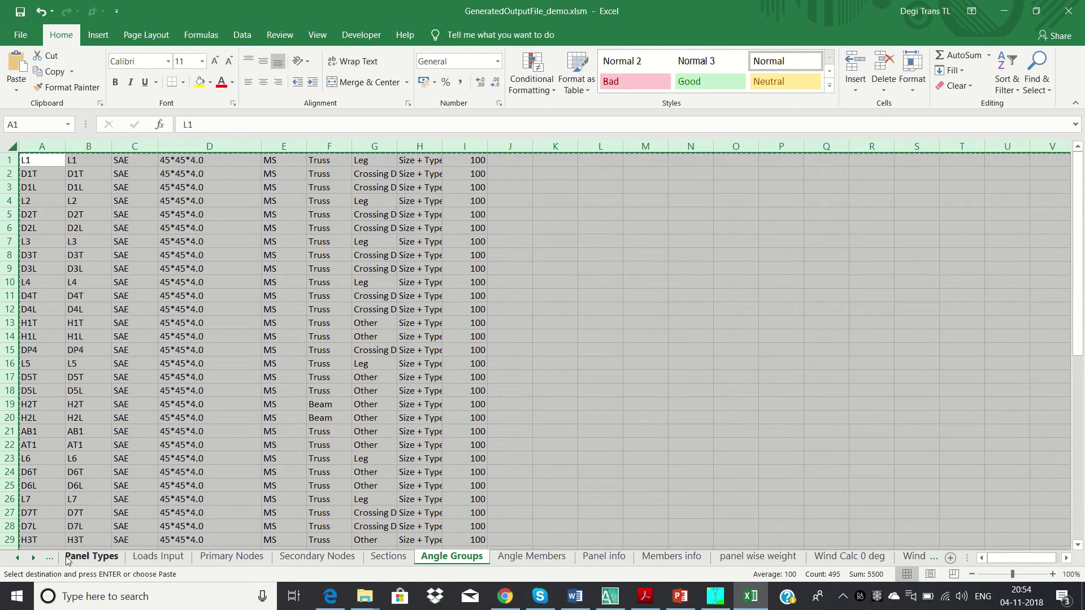
click(19, 558)
click(19, 558)
click(18, 559)
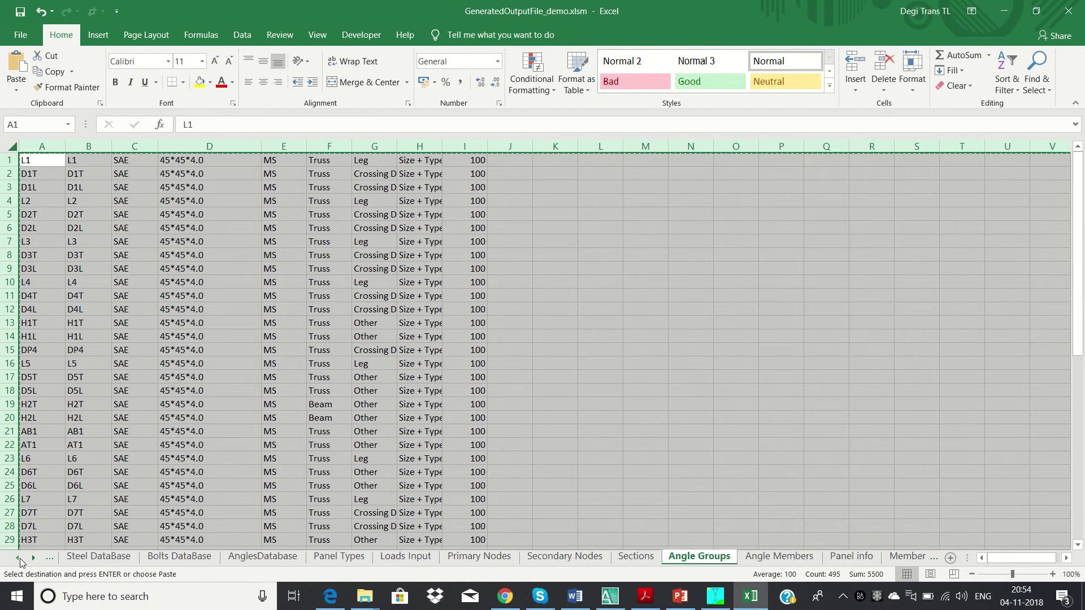
click(105, 558)
click(10, 146)
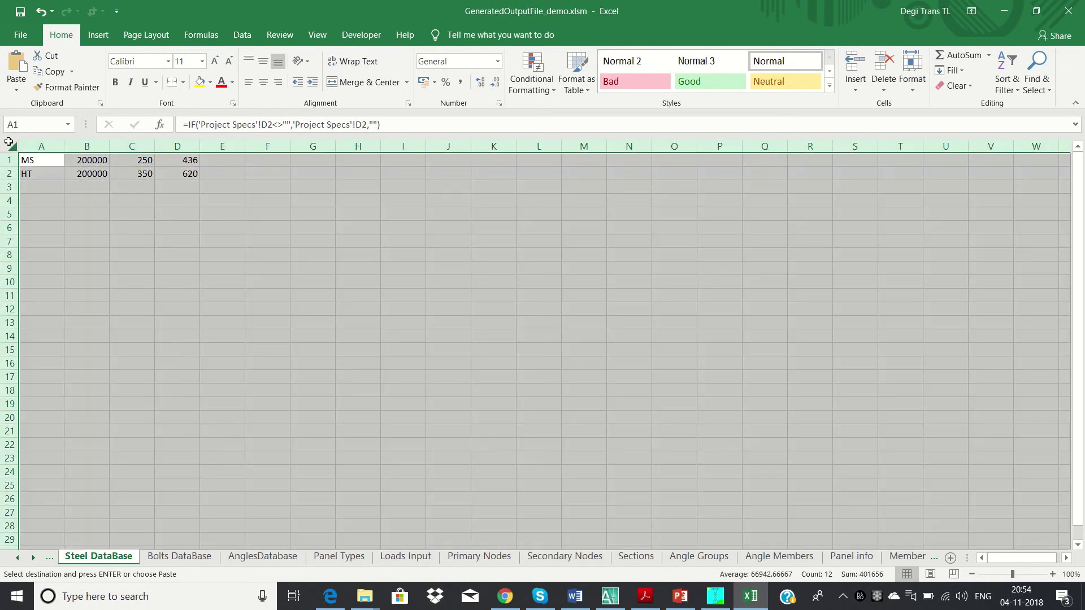
right_click(10, 145)
click(71, 204)
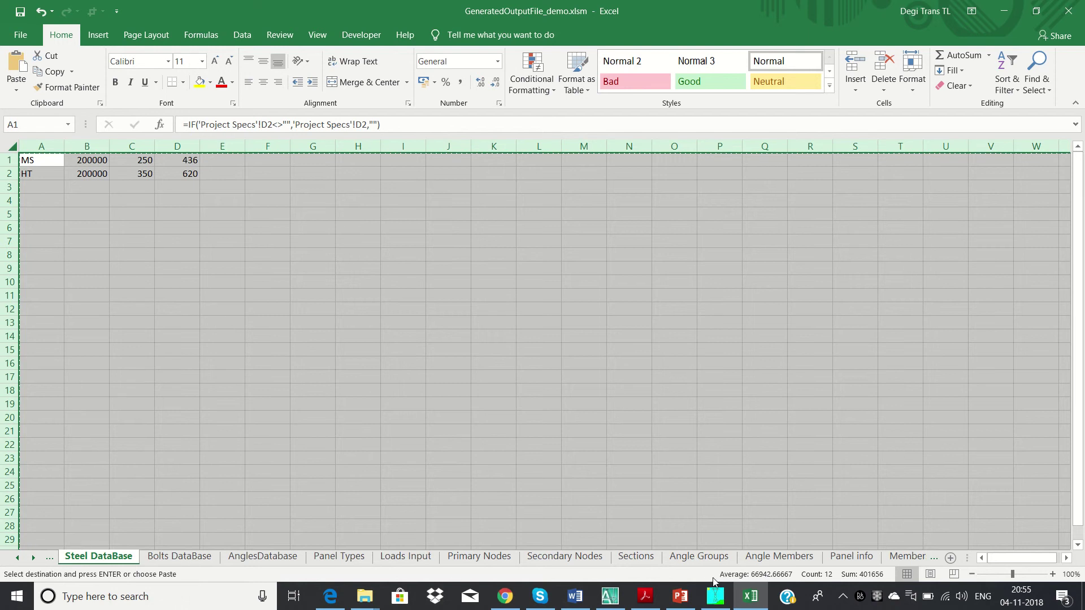
- Paste the MS and HT steel grades into the steel material table and save it
click(715, 596)
click(148, 24)
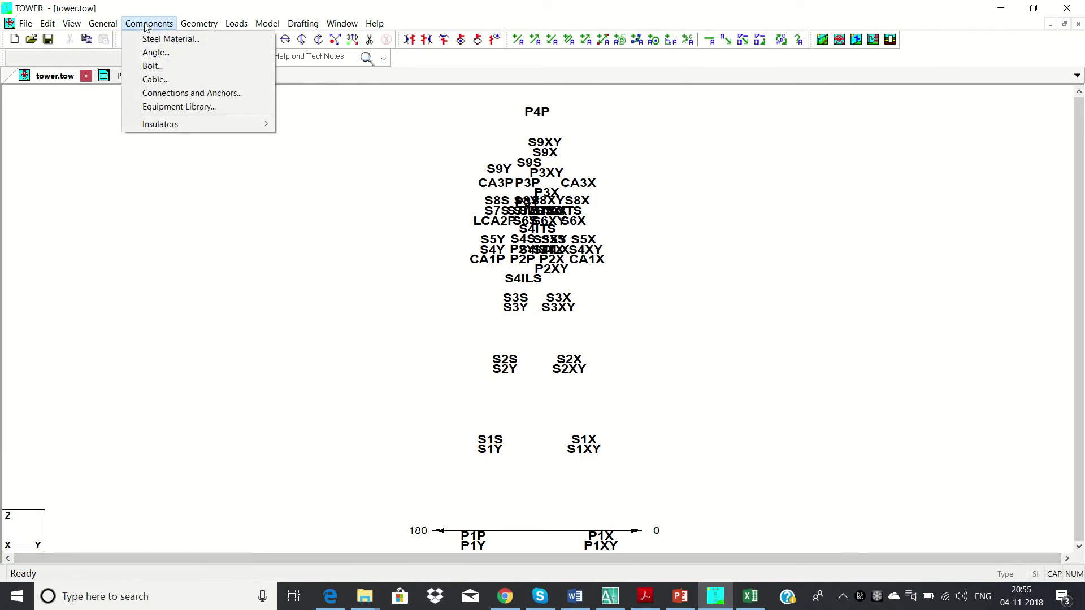
click(169, 39)
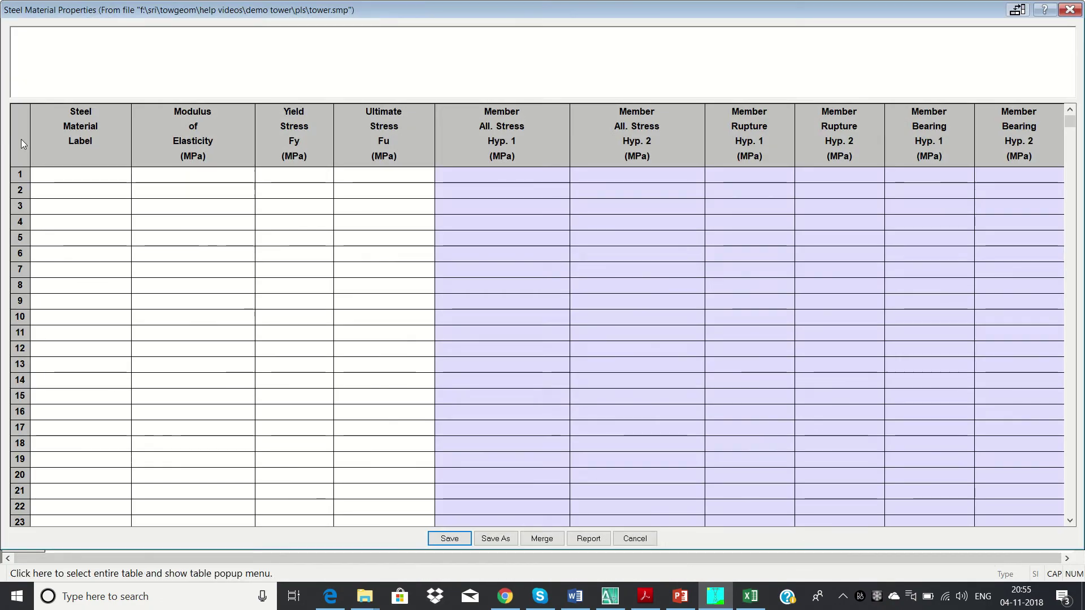
click(21, 139)
click(73, 176)
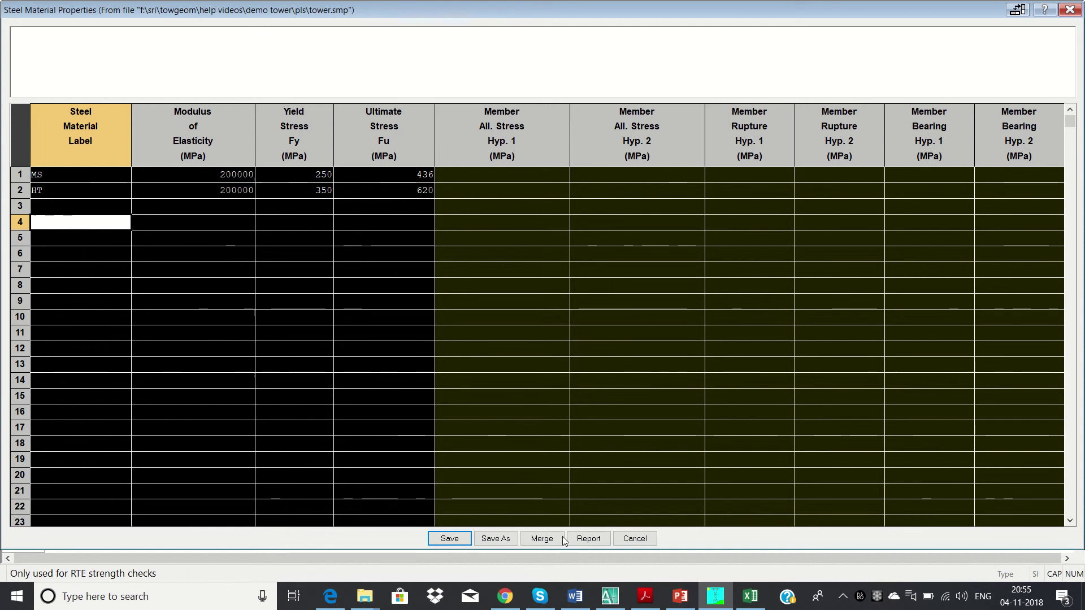
click(460, 537)
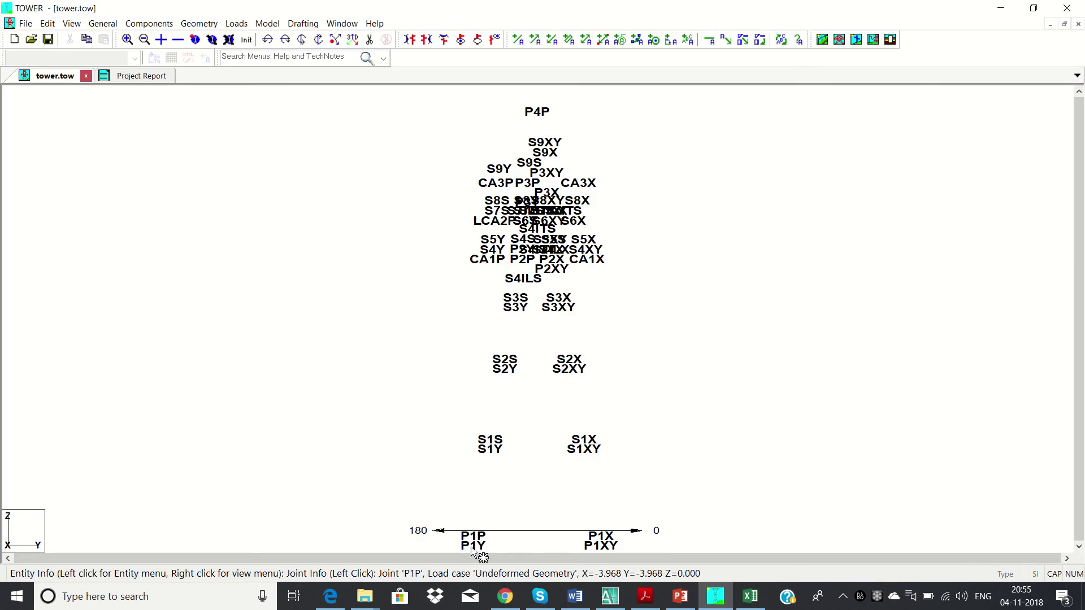
- Copy the entire Bolts DataBase sheet in Excel
click(750, 596)
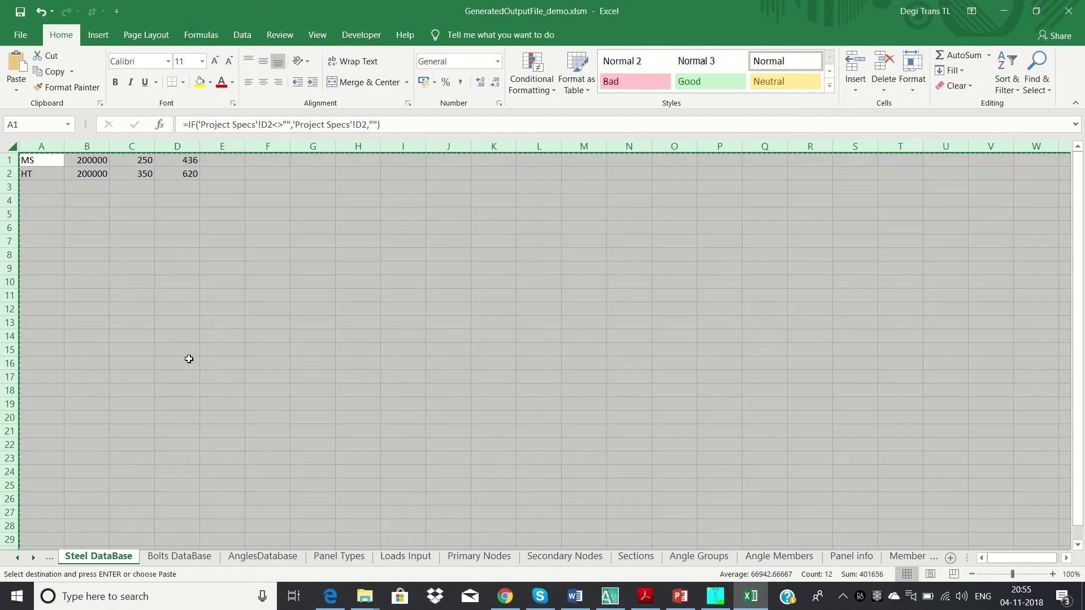
click(199, 558)
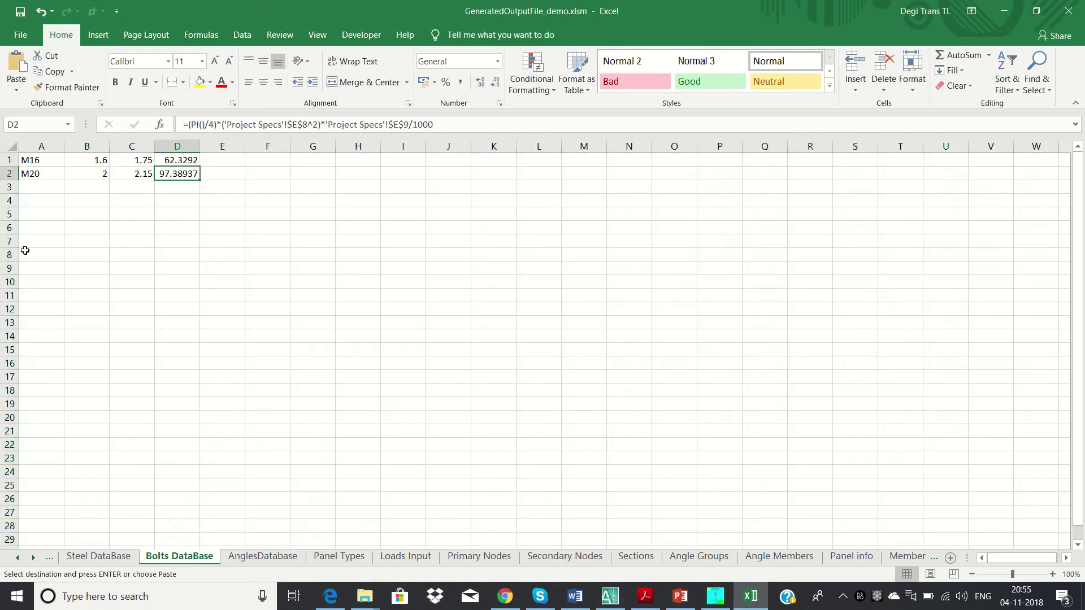
click(13, 143)
right_click(13, 143)
click(45, 167)
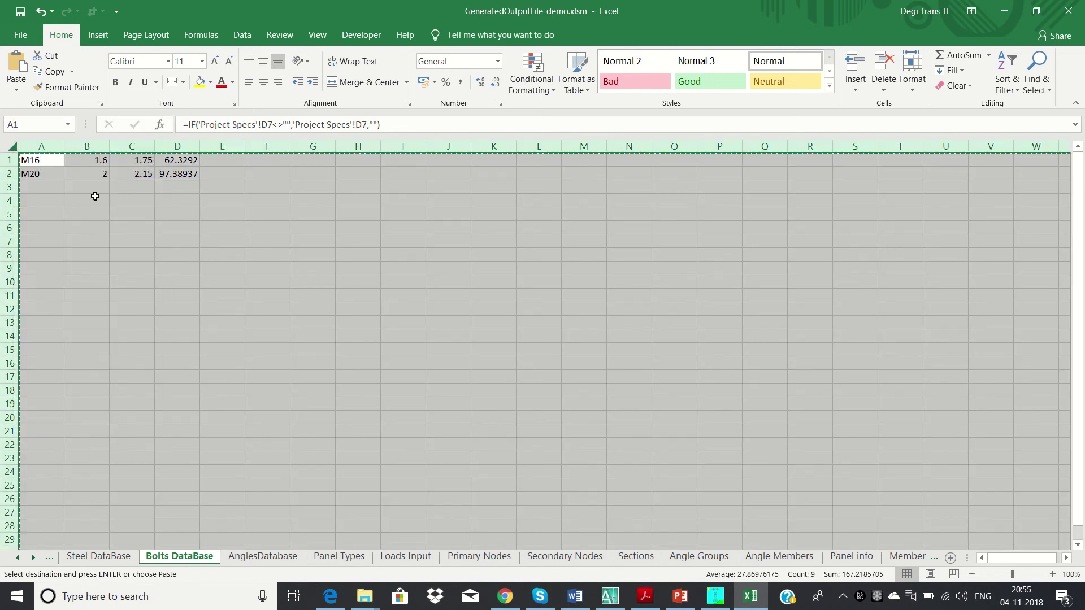
- Paste the M16 and M20 bolts (holes 1.75 and 2.15 cm) into the bolt table and save
click(715, 596)
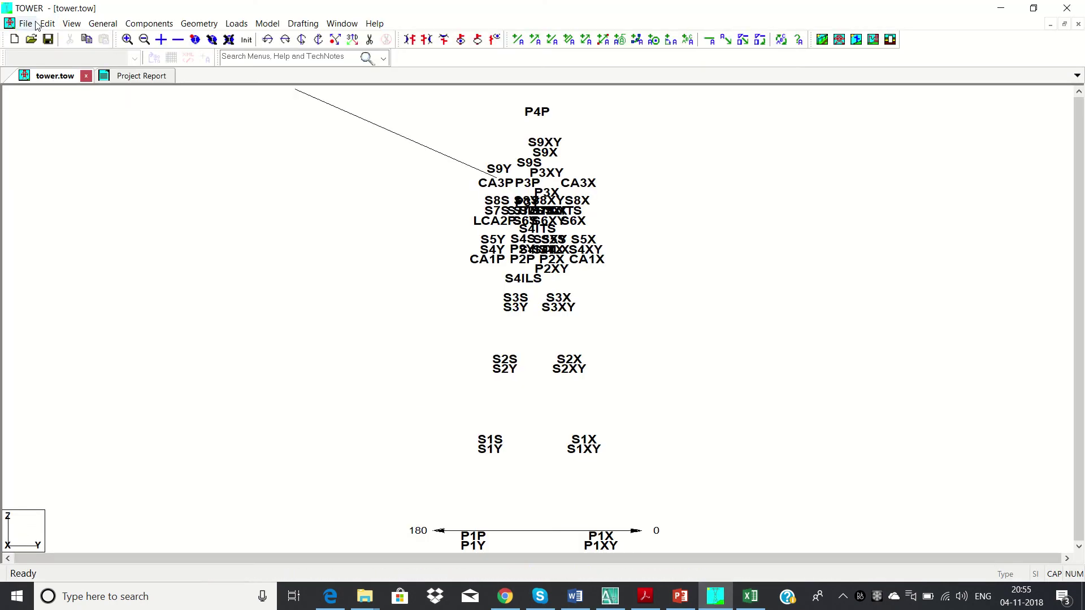
click(147, 24)
click(176, 65)
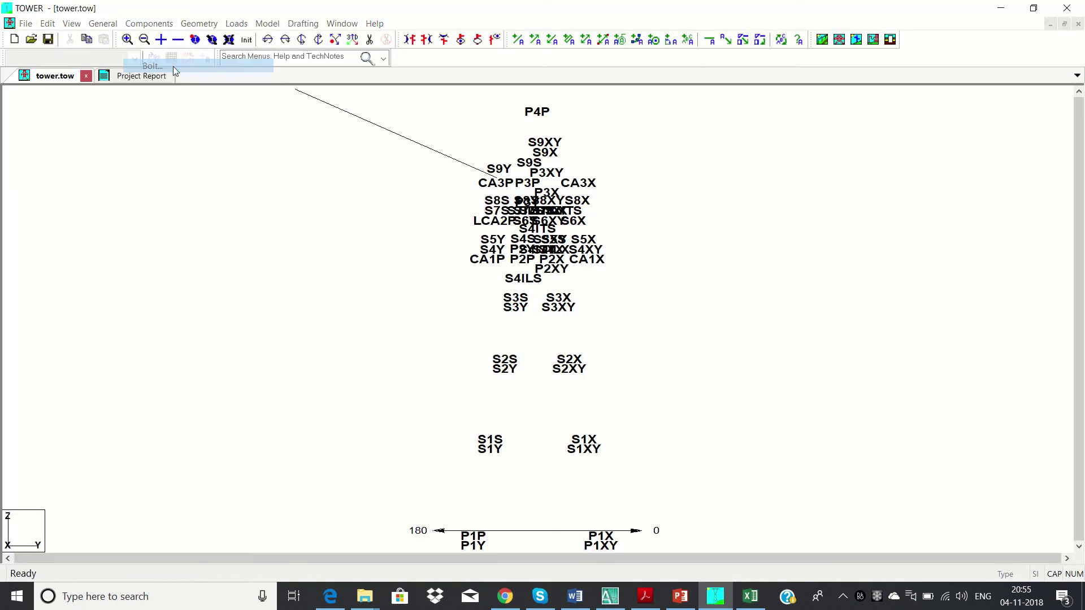
click(18, 144)
right_click(18, 144)
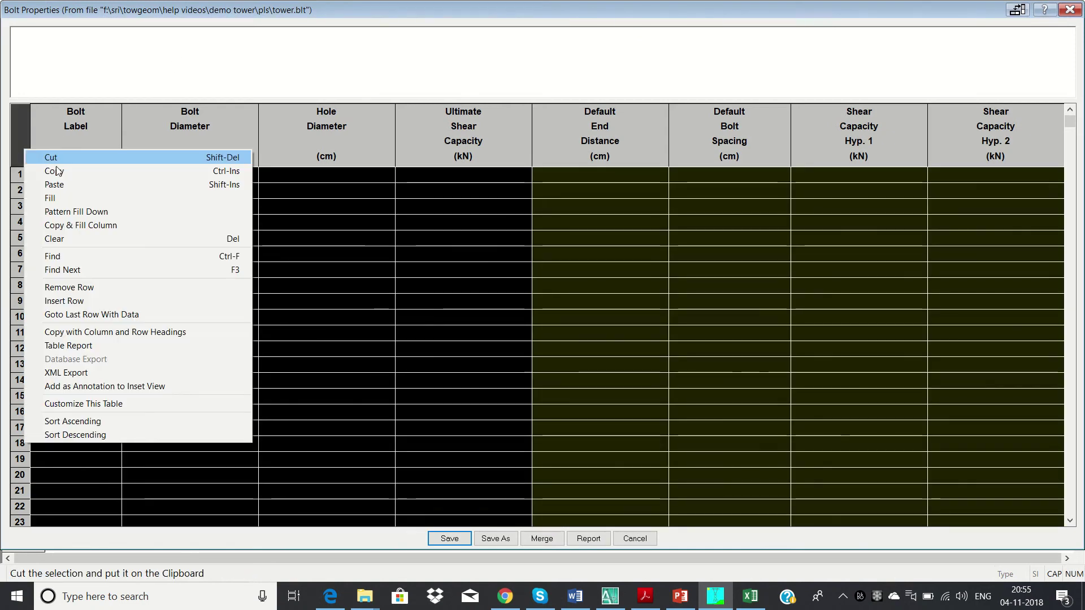
click(67, 185)
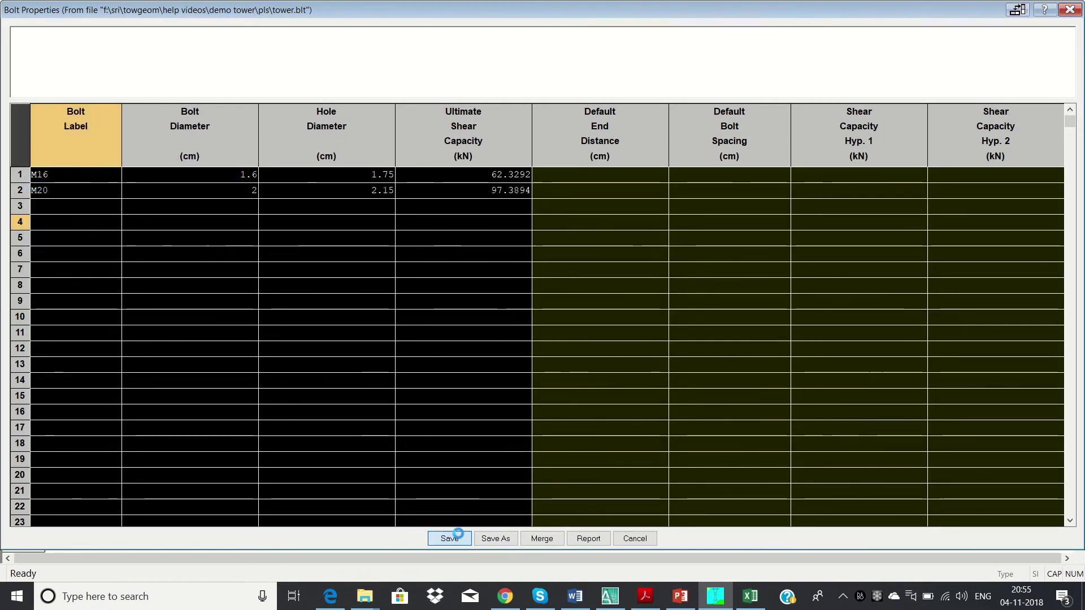
click(449, 537)
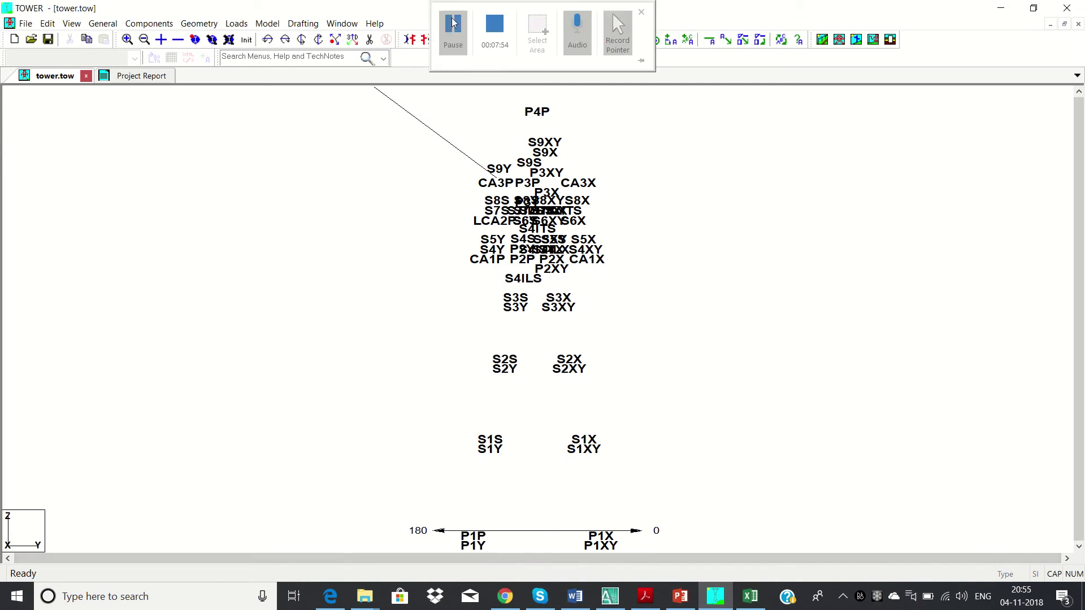
click(455, 26)
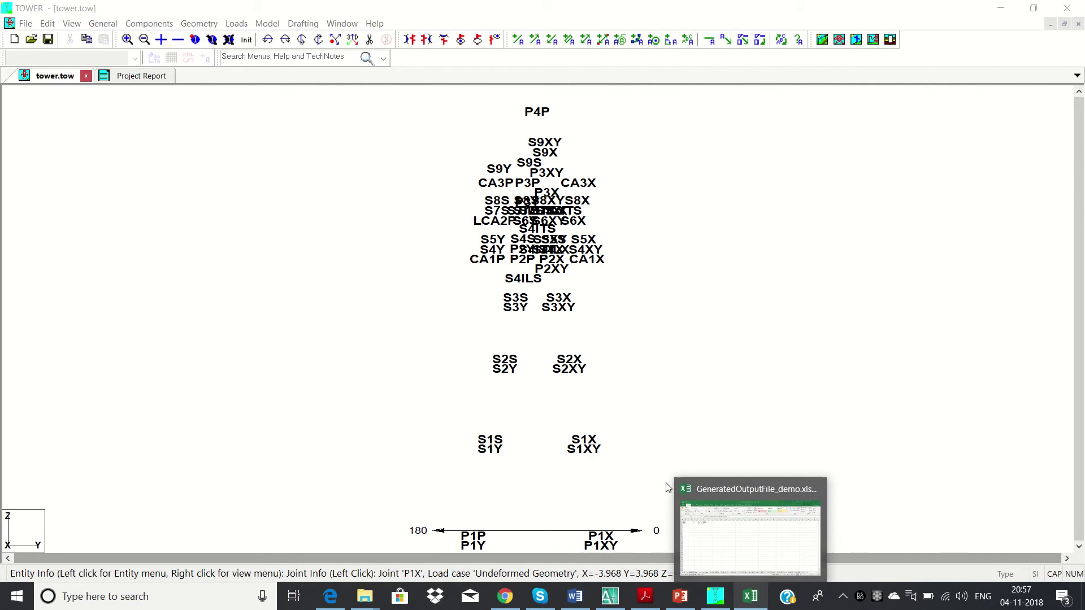
- Copy cells A2:R89 (sections SAE through DAS) from the AnglesDatabase sheet
mouse_move(492, 4)
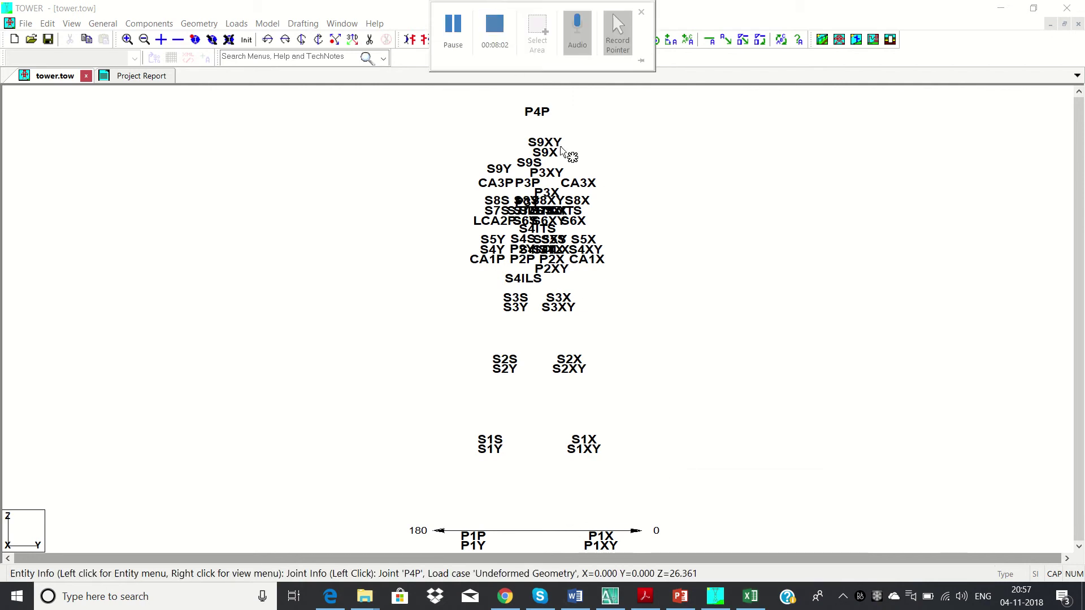
click(751, 598)
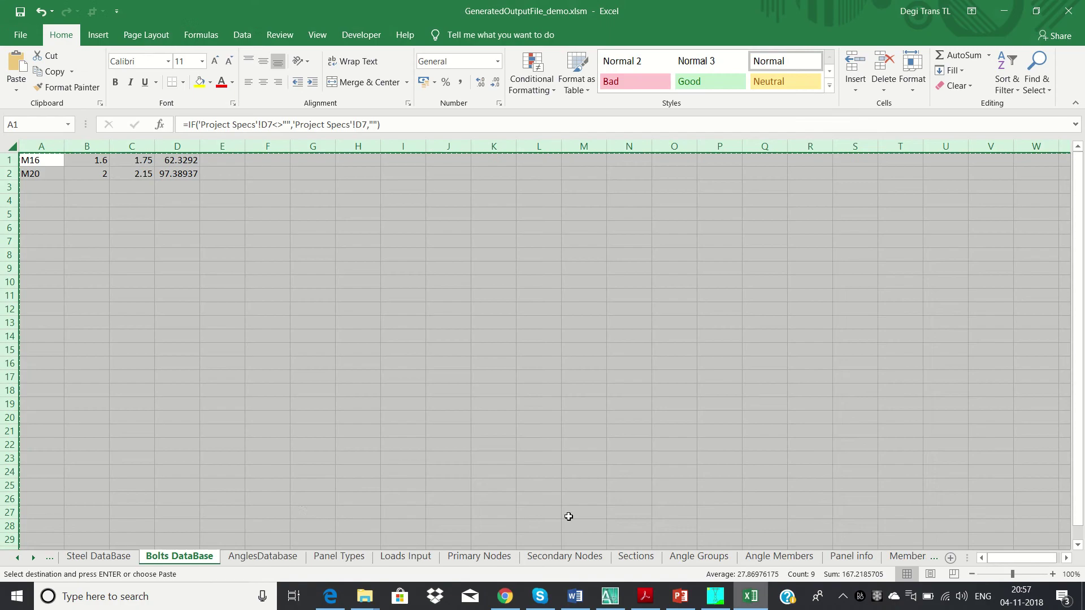
click(282, 559)
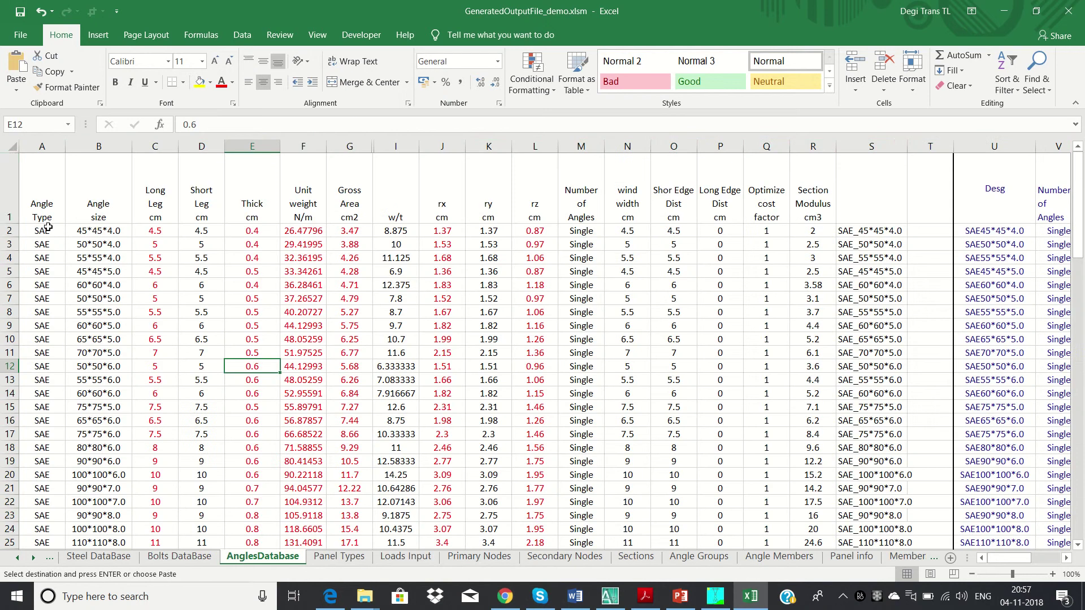
click(40, 229)
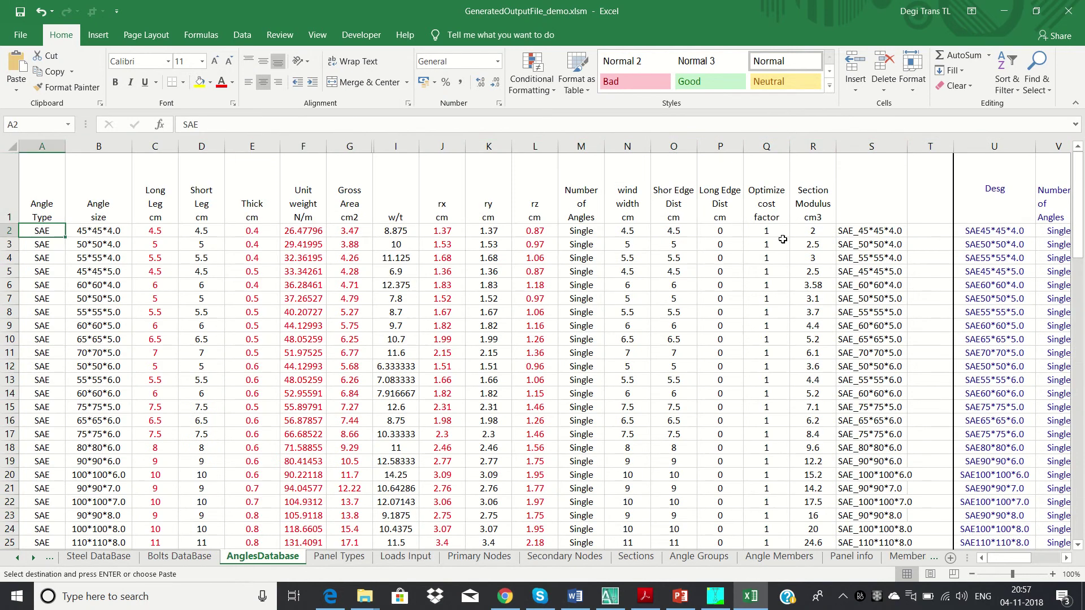
shift+click(819, 236)
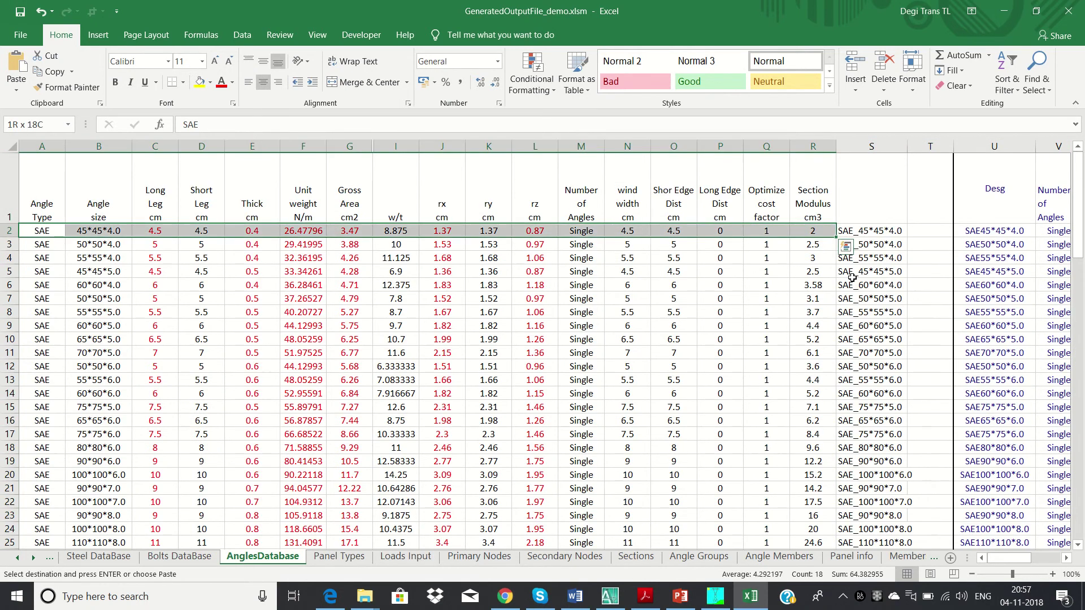
scroll(851, 278, down, 20)
drag(852, 278, 852, 278)
key(ctrl+c)
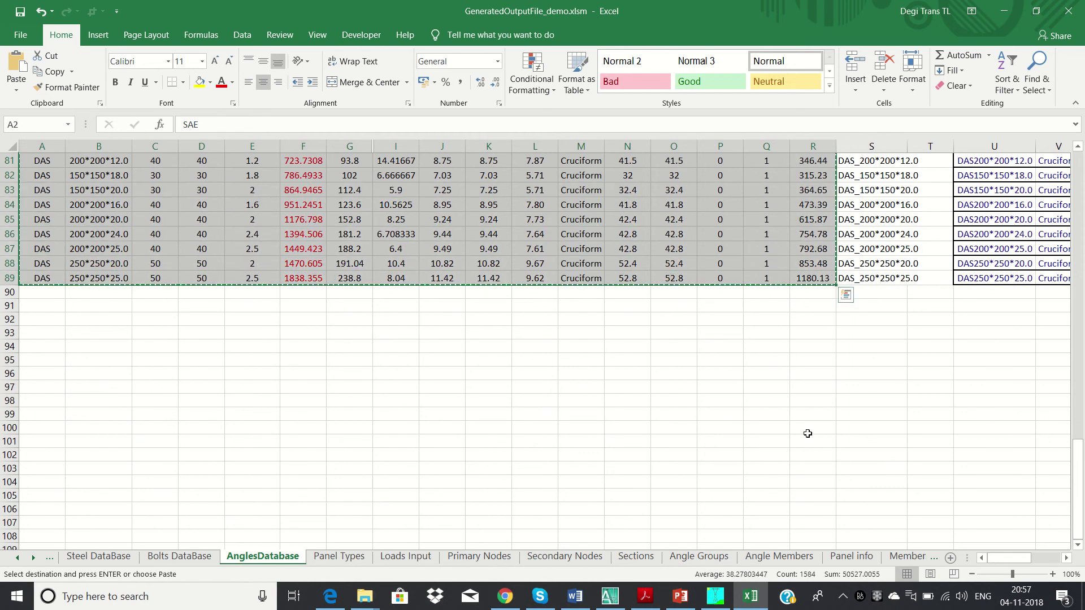
click(715, 596)
click(149, 23)
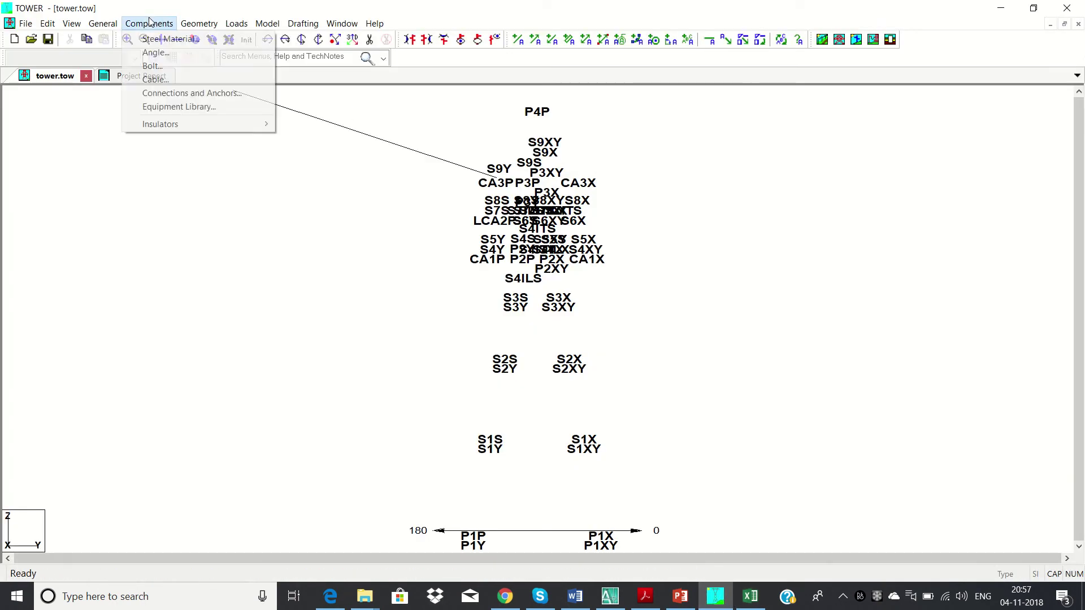
- Paste the angle sections into the angle properties table and save it
click(160, 51)
right_click(24, 144)
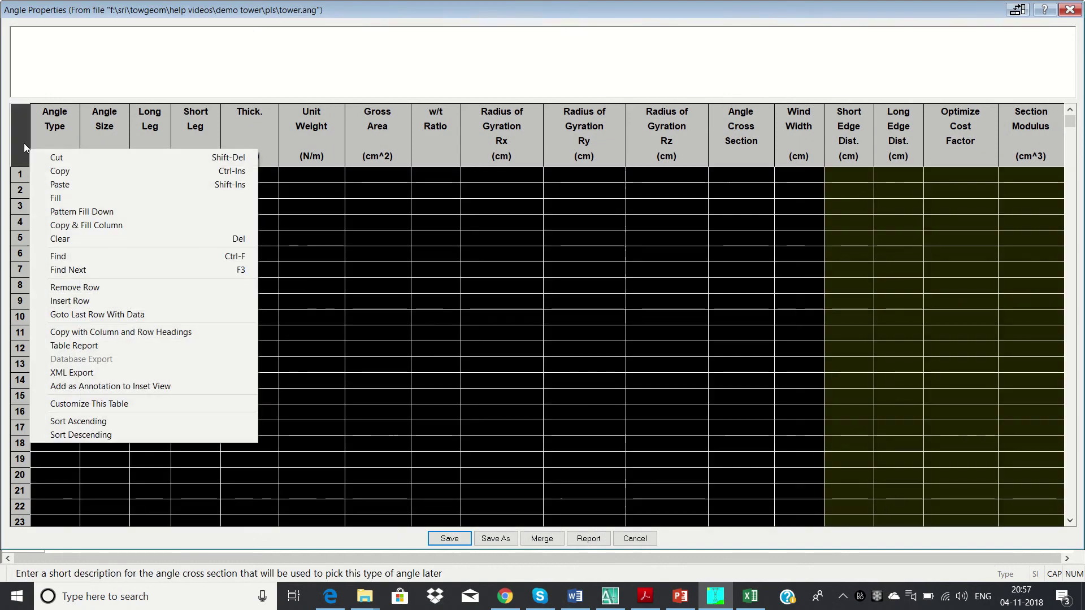
click(58, 169)
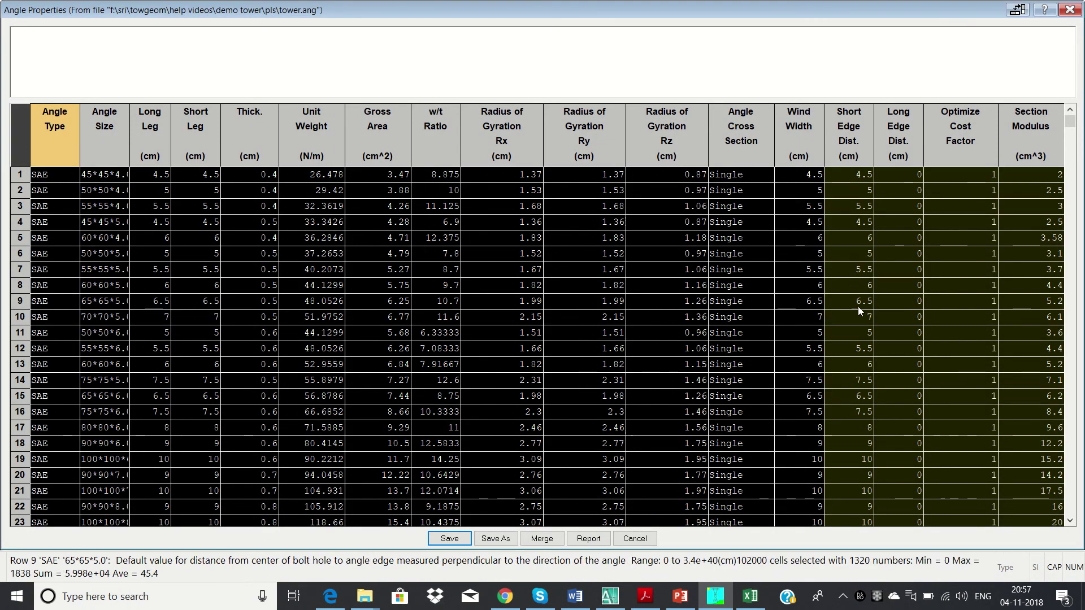
click(458, 541)
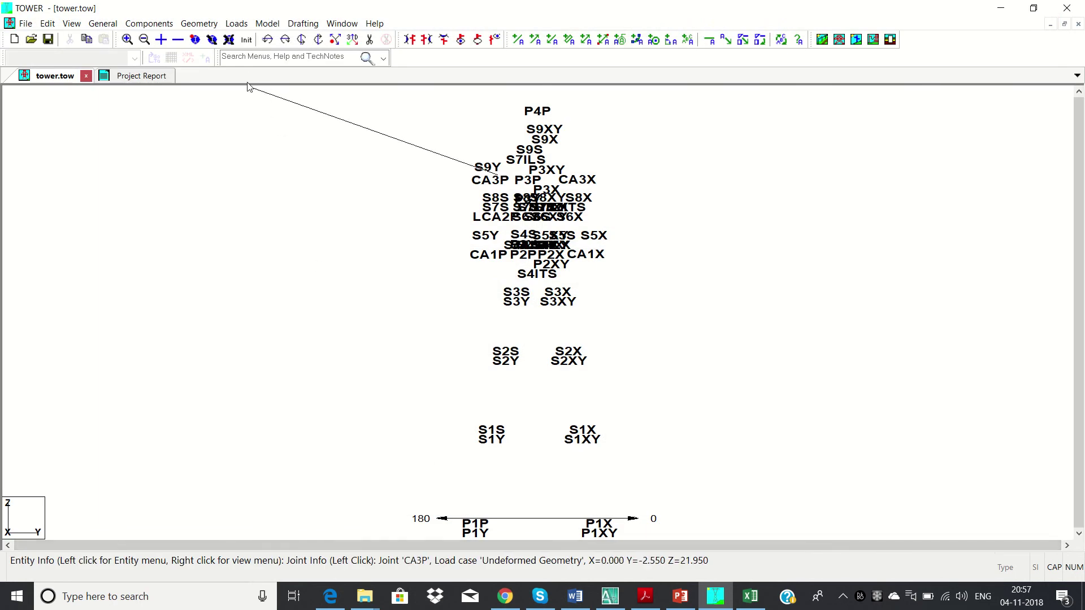
click(199, 24)
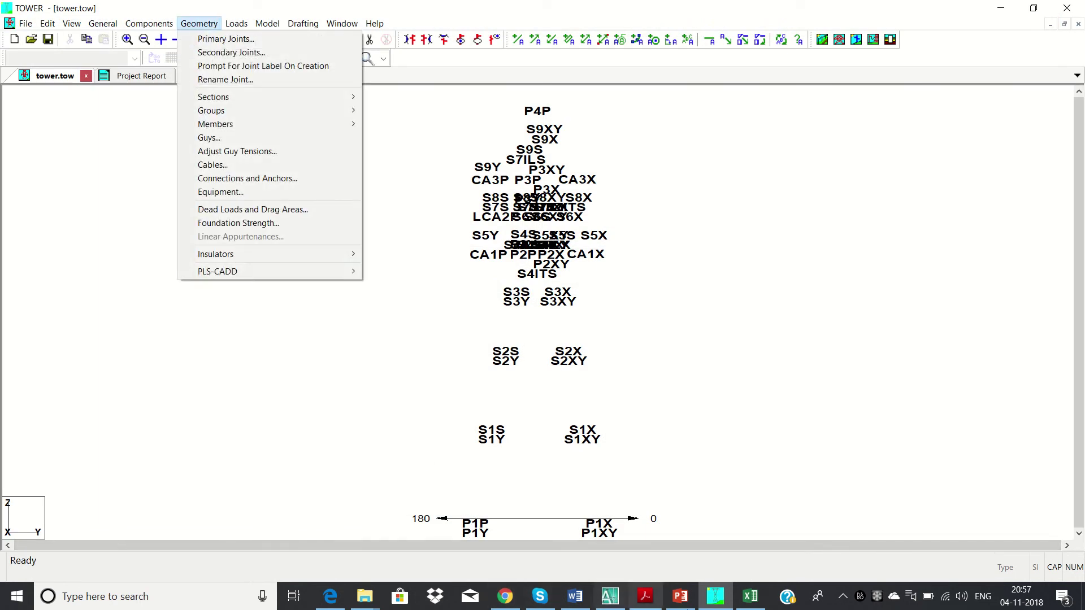
- Copy the whole Angle Groups sheet in Excel
click(751, 596)
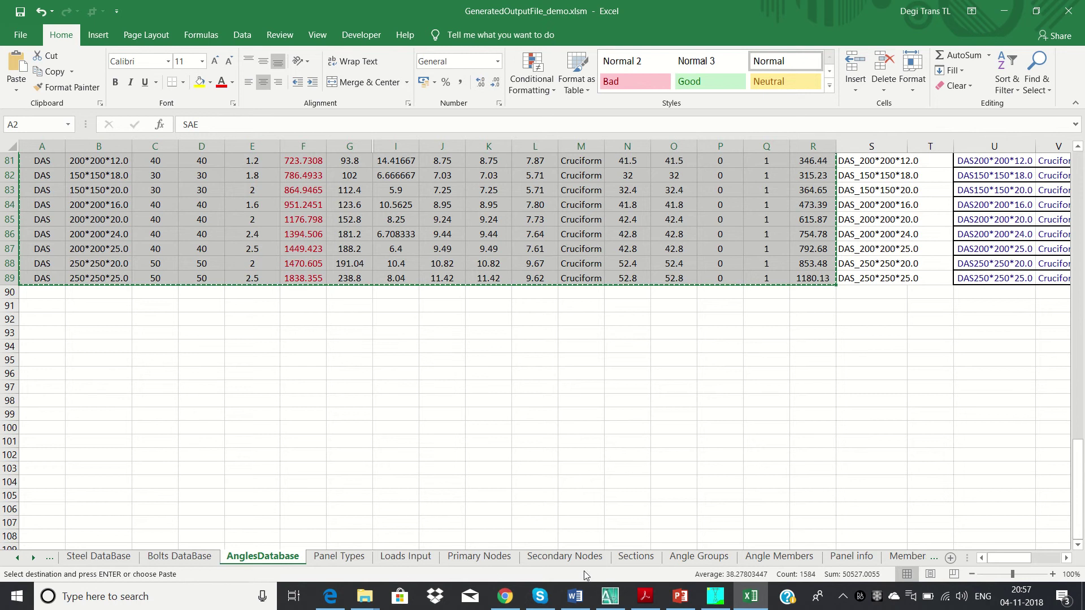
click(684, 558)
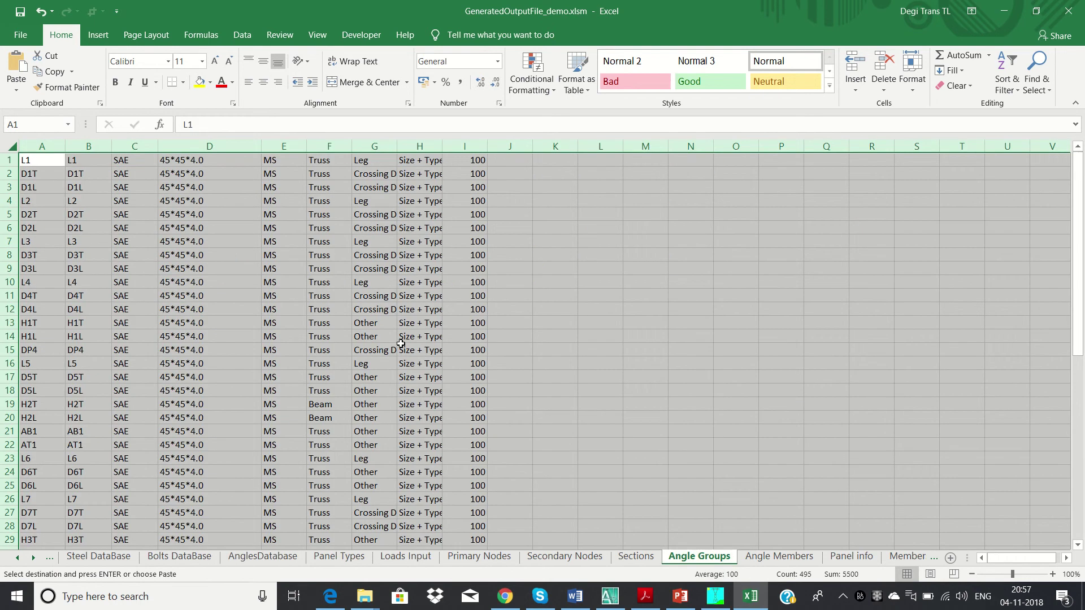
right_click(7, 142)
key(Escape)
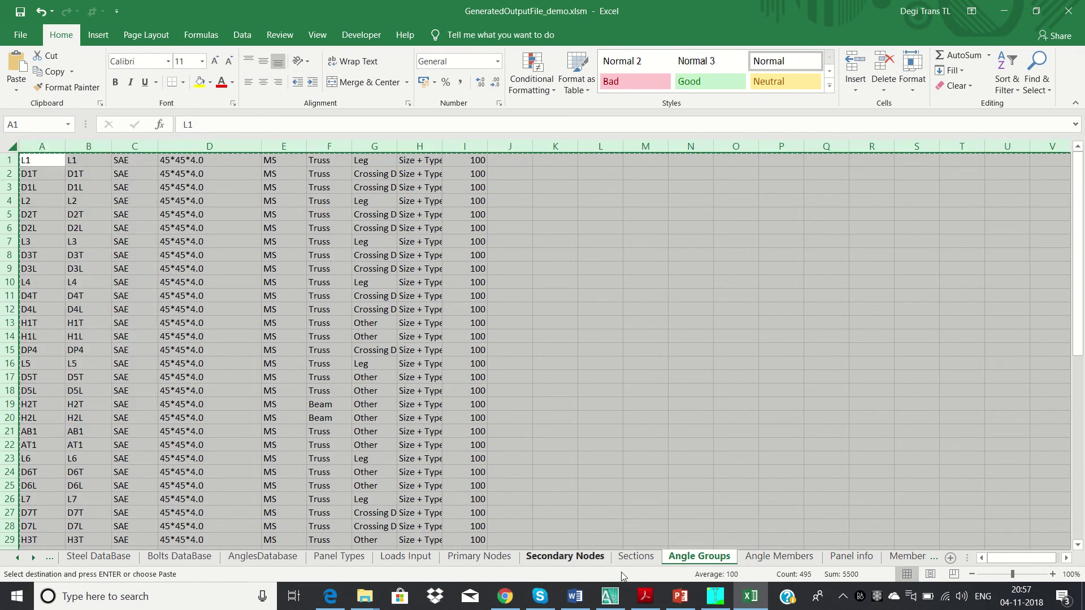
click(716, 598)
- Paste the angle group rows (L1, D1T, D1L, …) into the Angle Groups table and accept
click(199, 24)
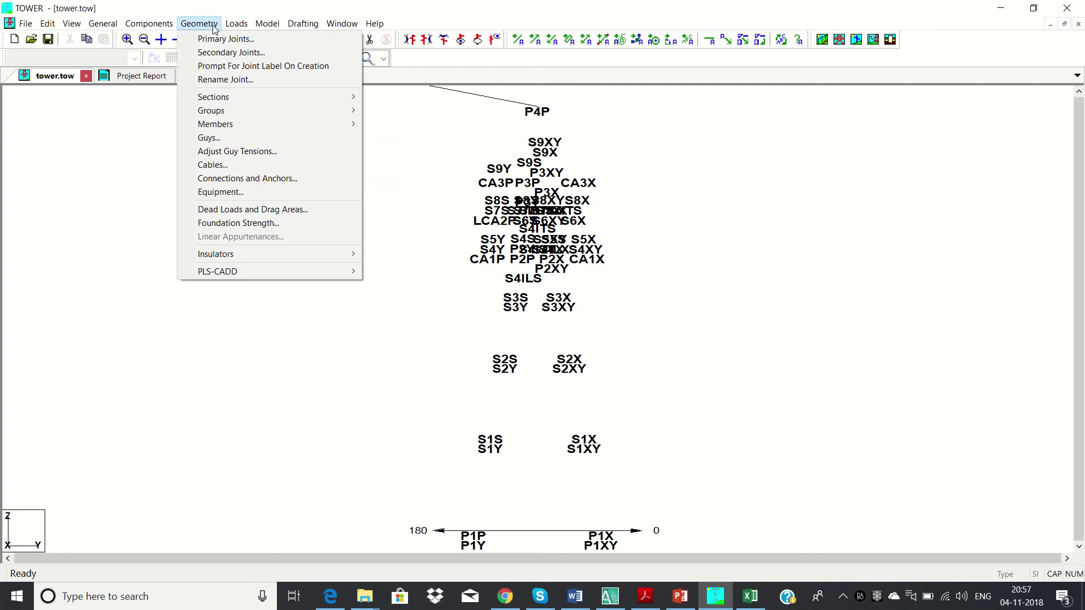
mouse_move(250, 112)
click(398, 112)
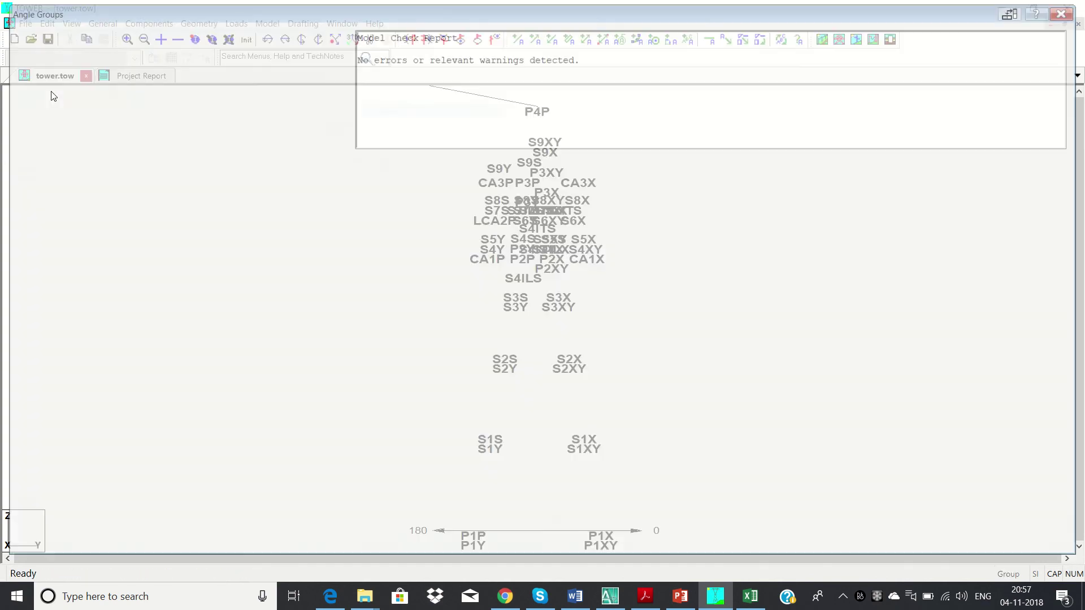
click(19, 188)
right_click(23, 193)
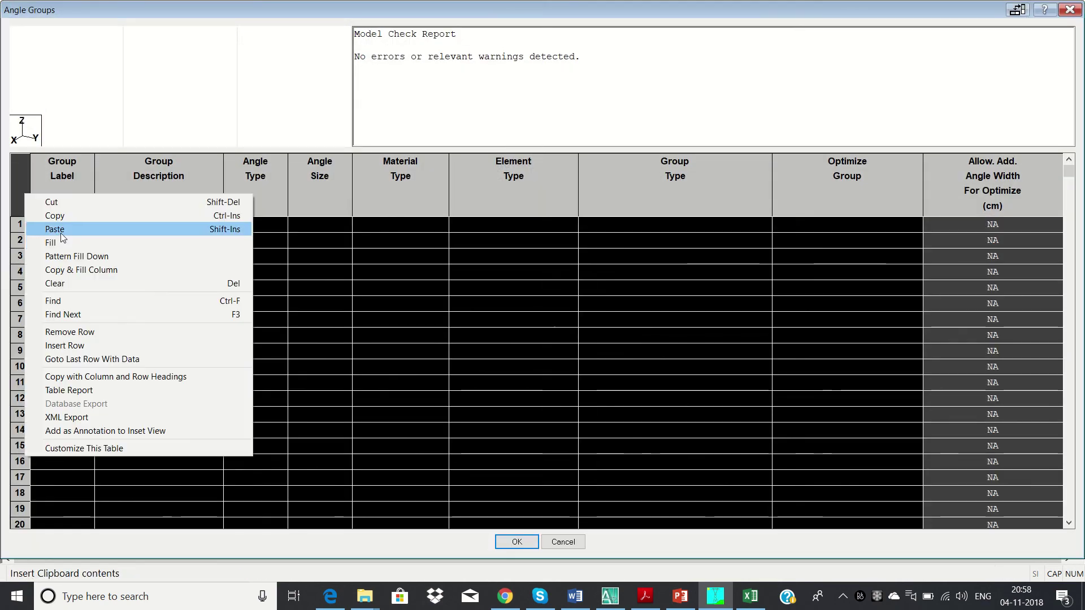
click(60, 233)
click(517, 542)
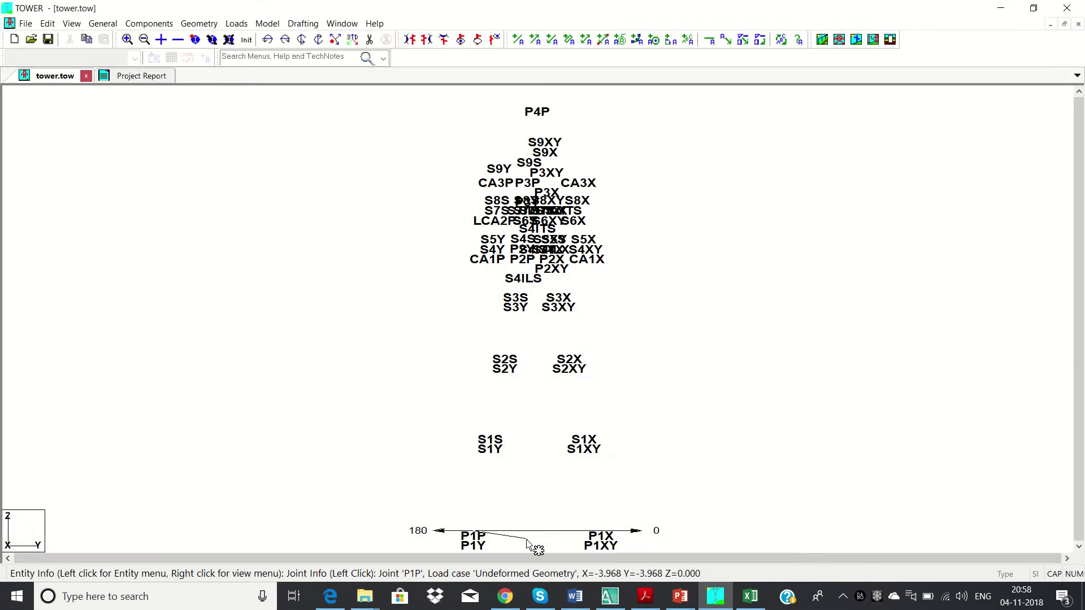
- Select all cells on the Angle Members sheet and copy them
click(750, 596)
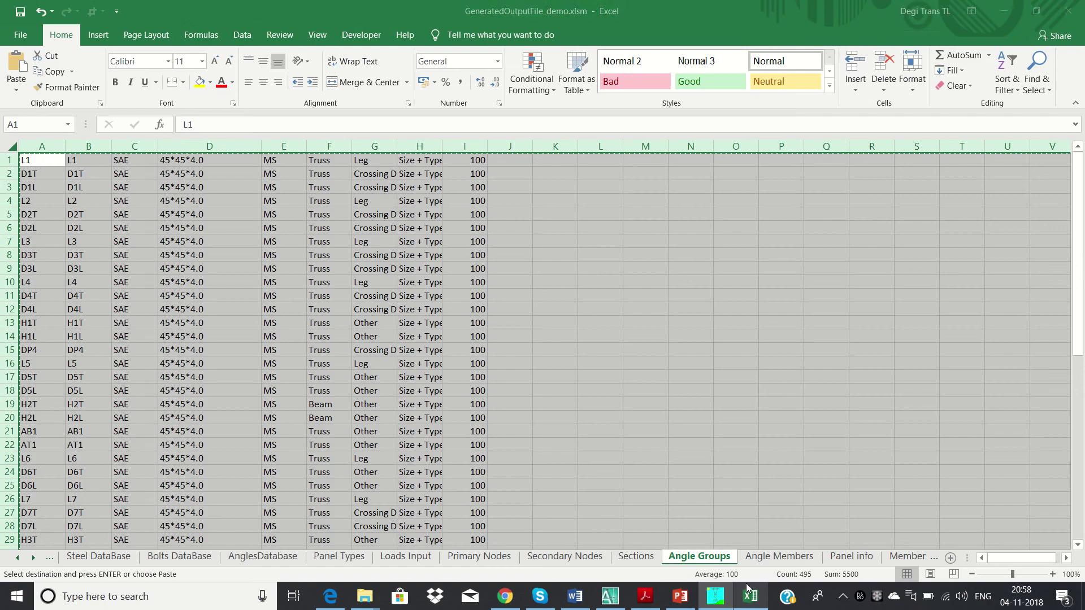
click(778, 556)
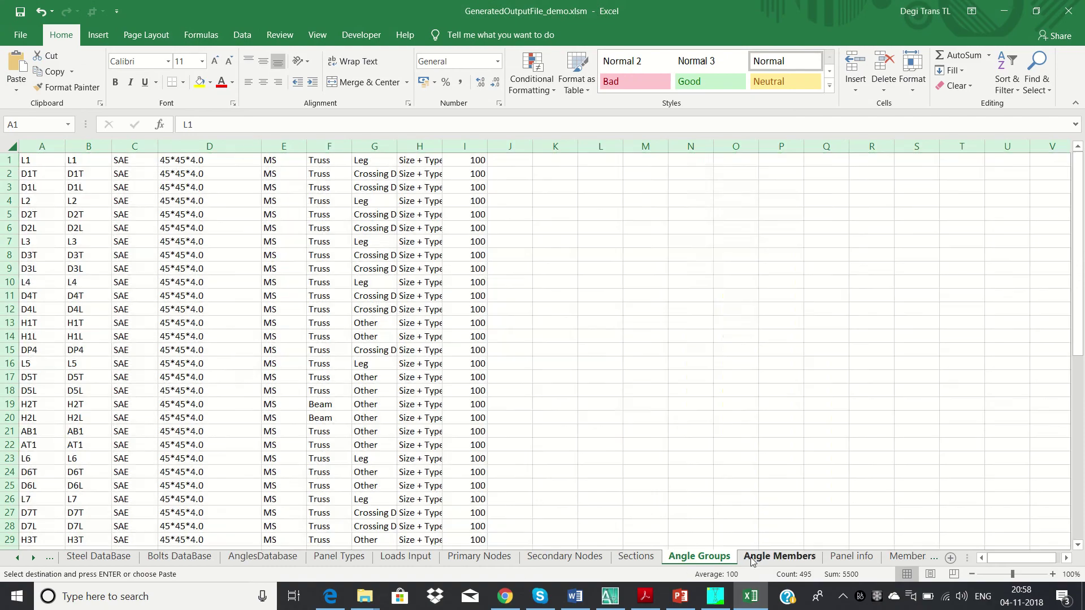
click(10, 146)
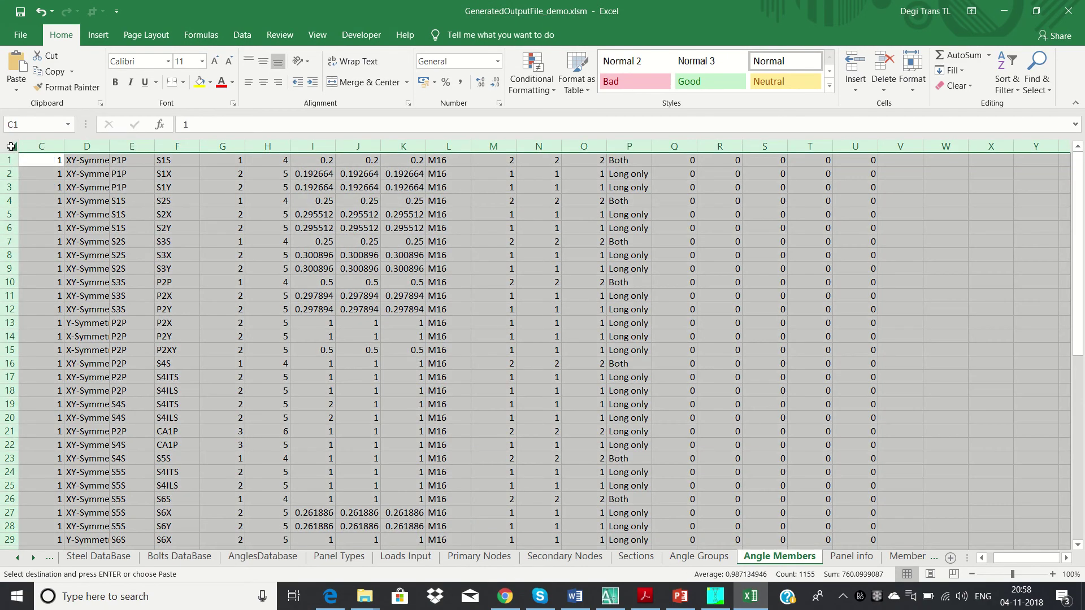
right_click(12, 148)
click(43, 174)
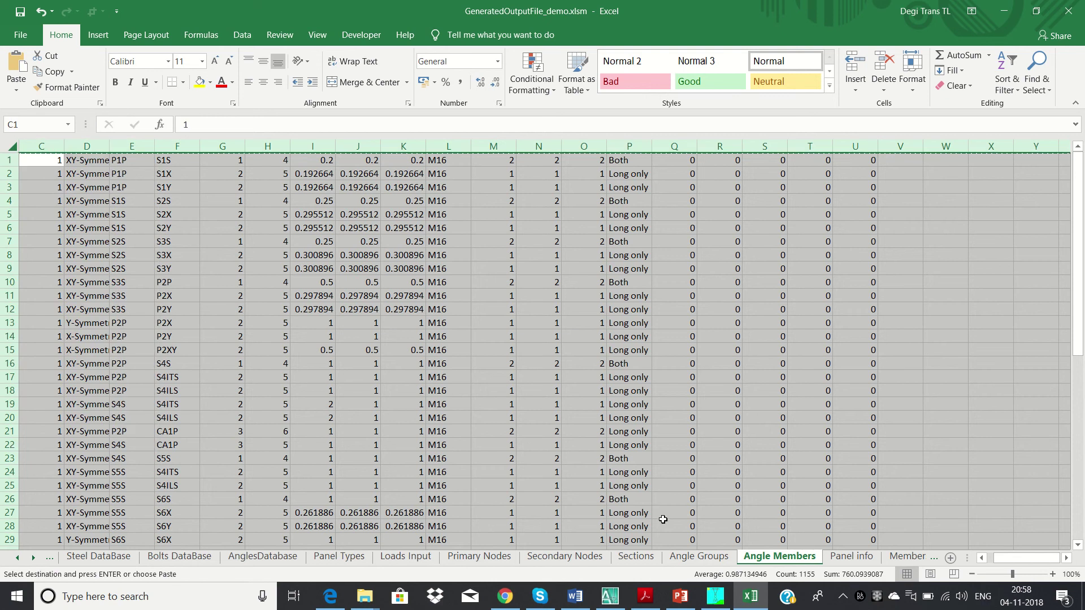
click(716, 596)
- Paste the Angle Members connectivity rows into the member table and accept them
click(198, 25)
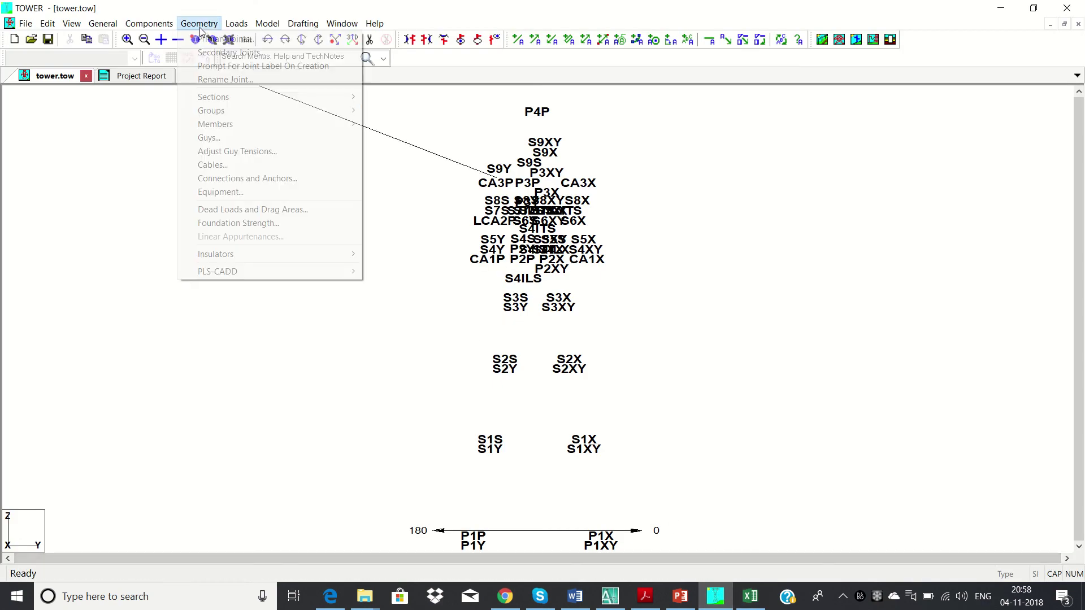
mouse_move(275, 124)
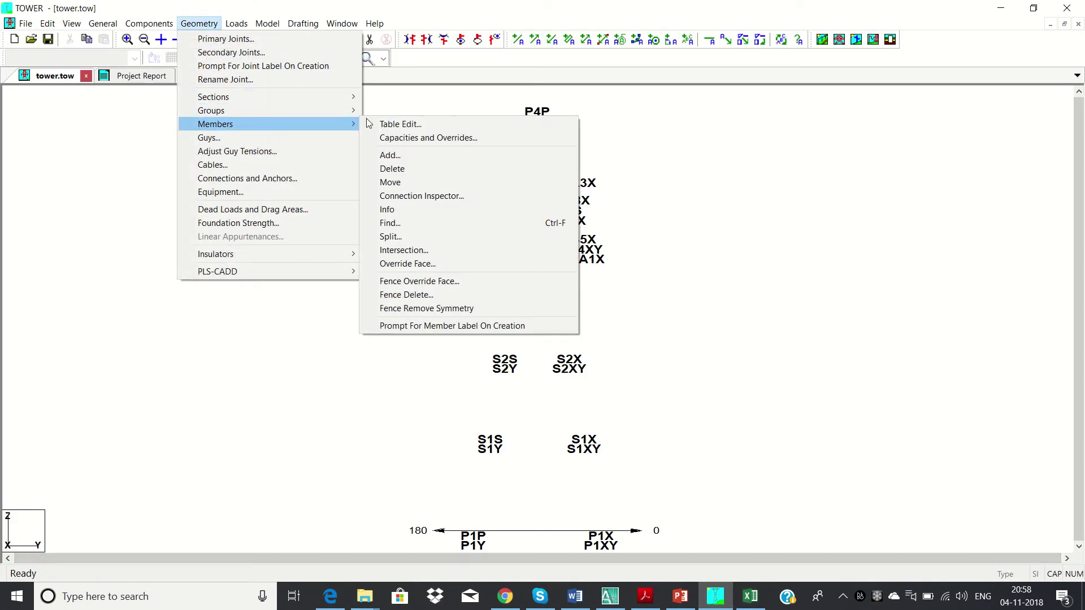
click(398, 125)
click(22, 232)
right_click(29, 239)
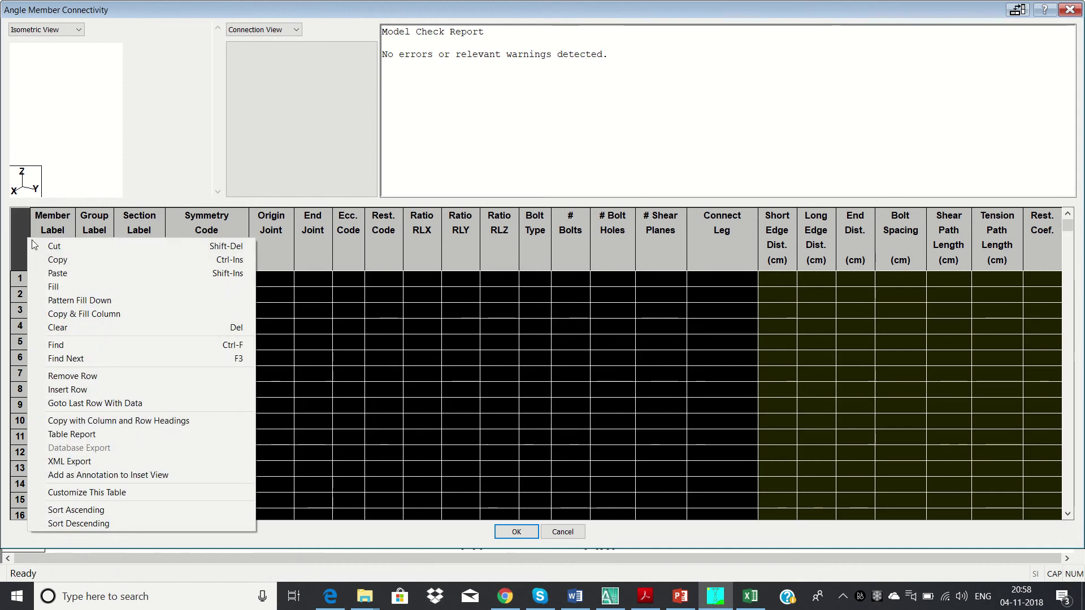
click(79, 273)
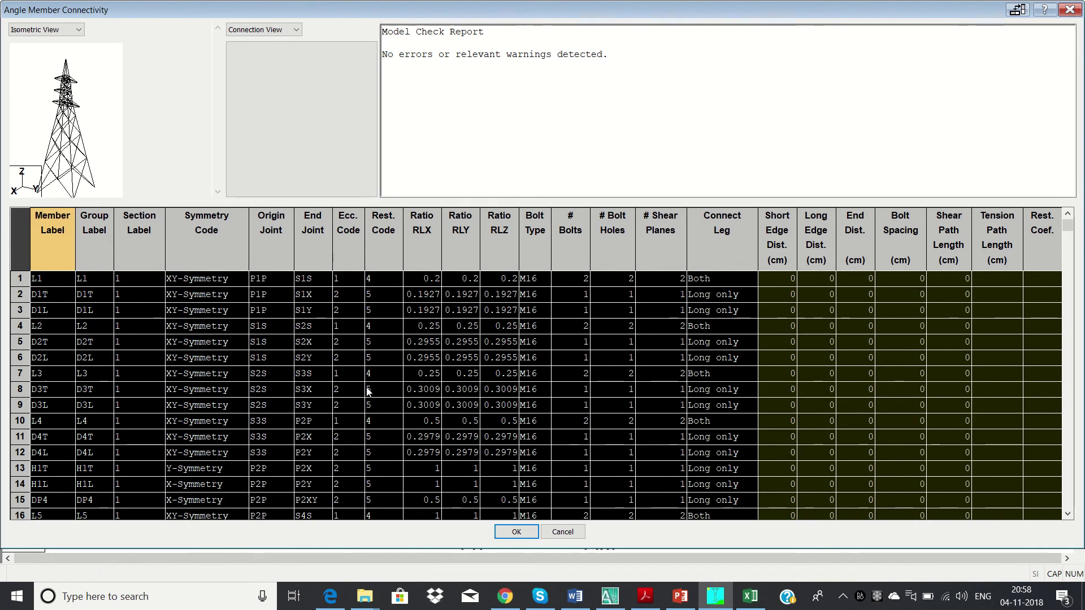
click(513, 531)
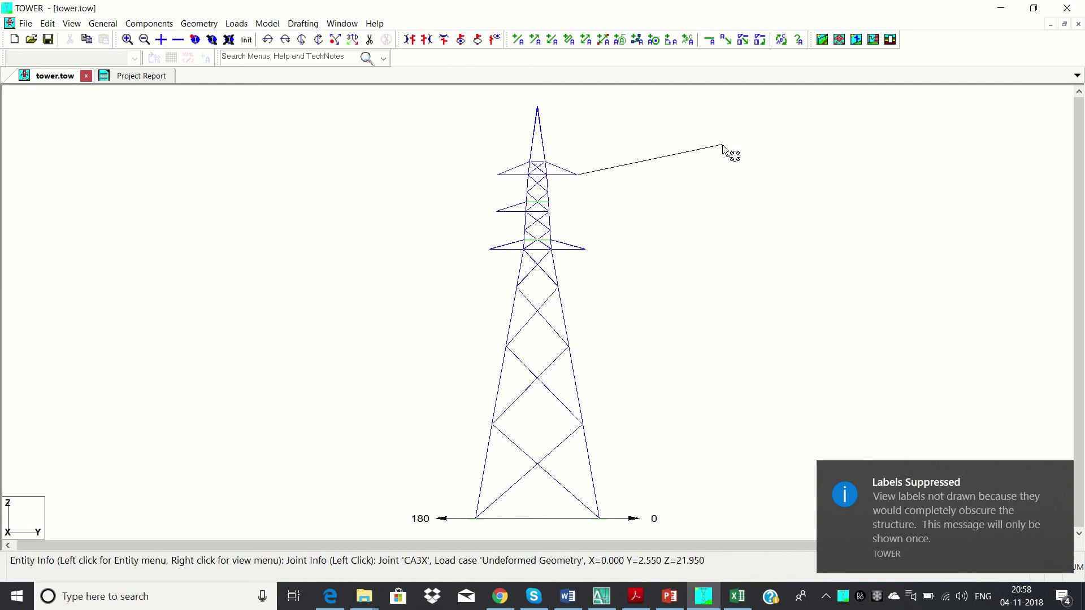
- Rotate the finished tower to inspect it, then return to the PowerPoint instruction slide
click(245, 43)
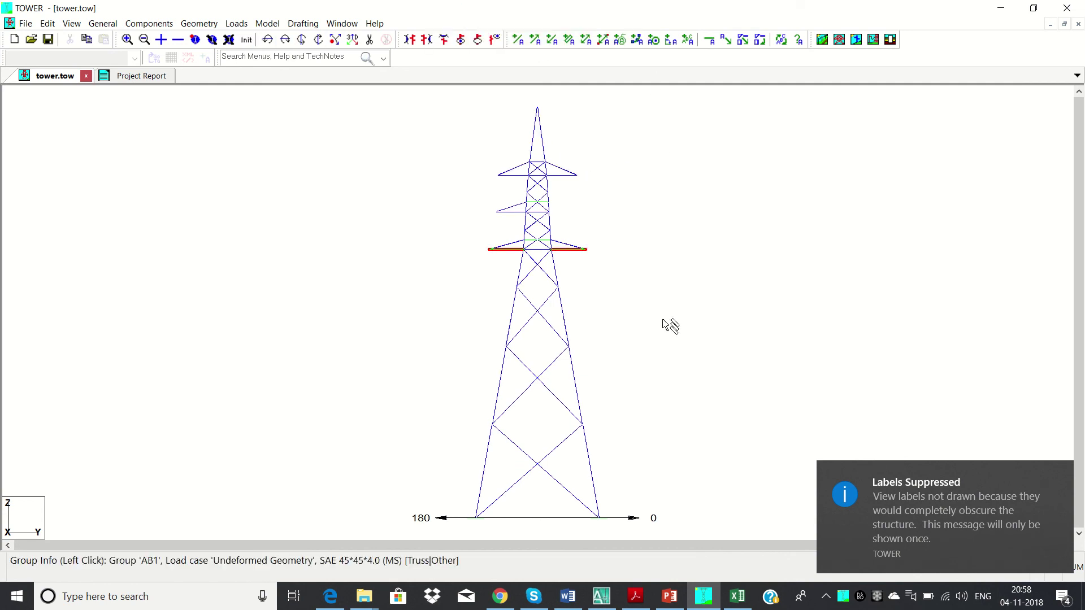
click(714, 322)
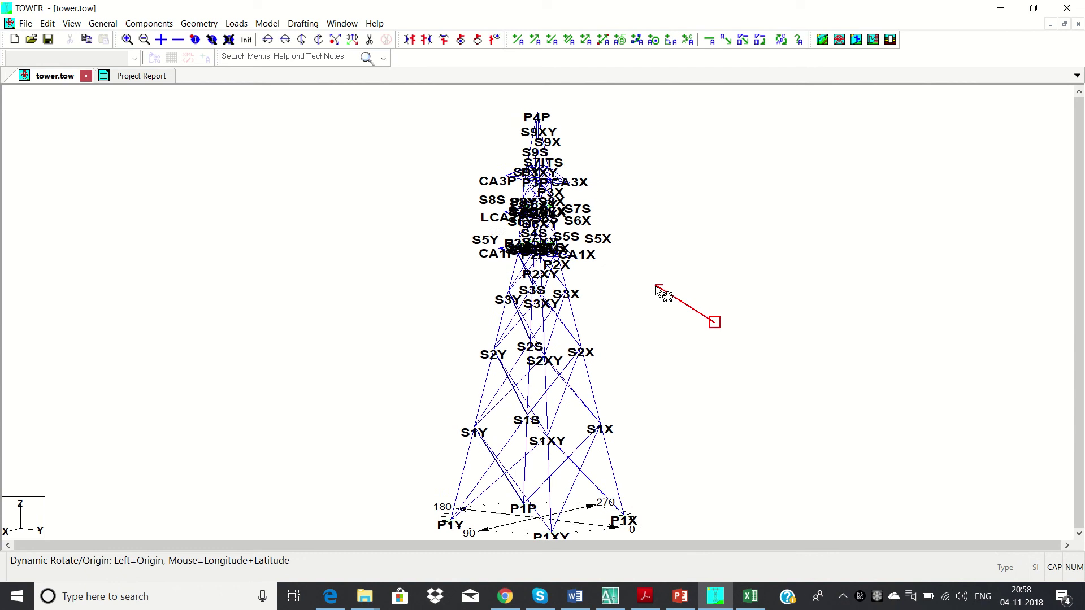
click(666, 289)
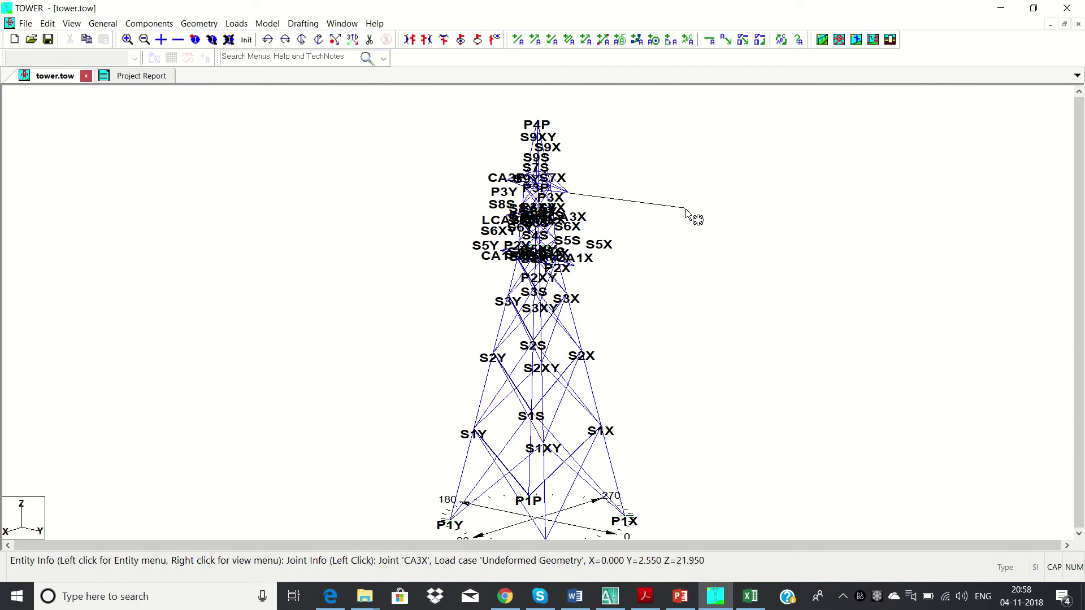
click(680, 596)
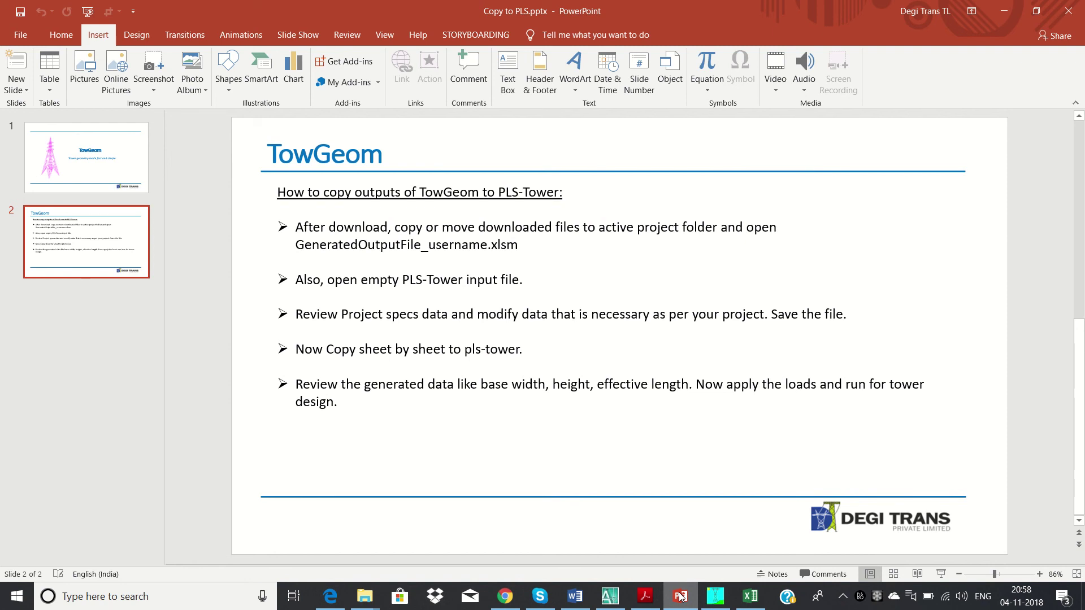
- Reset the view to the whole tower and review the primary joints table without changes
click(715, 596)
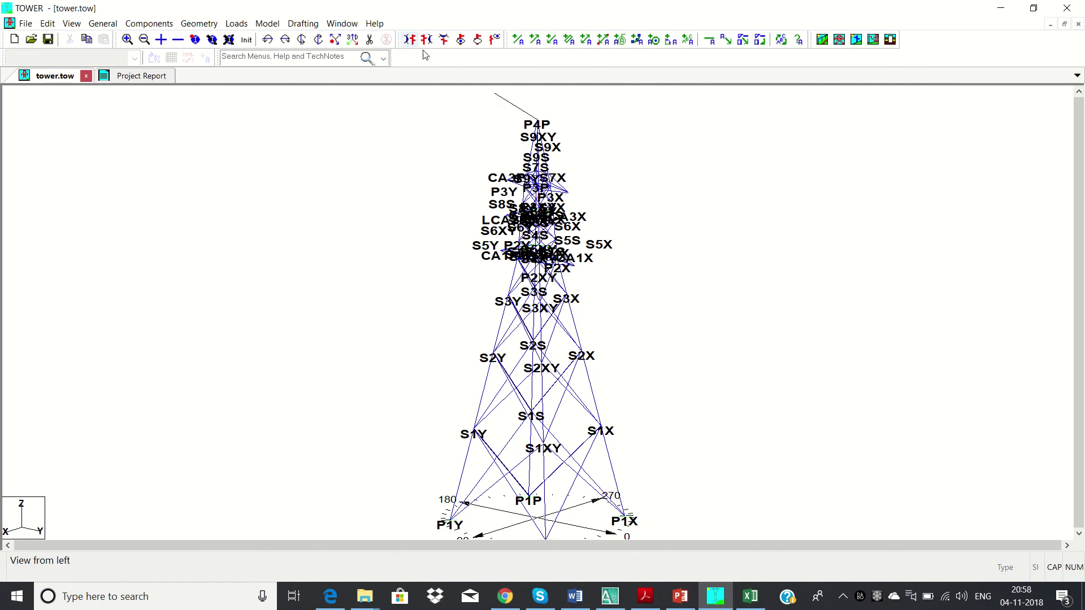
click(246, 39)
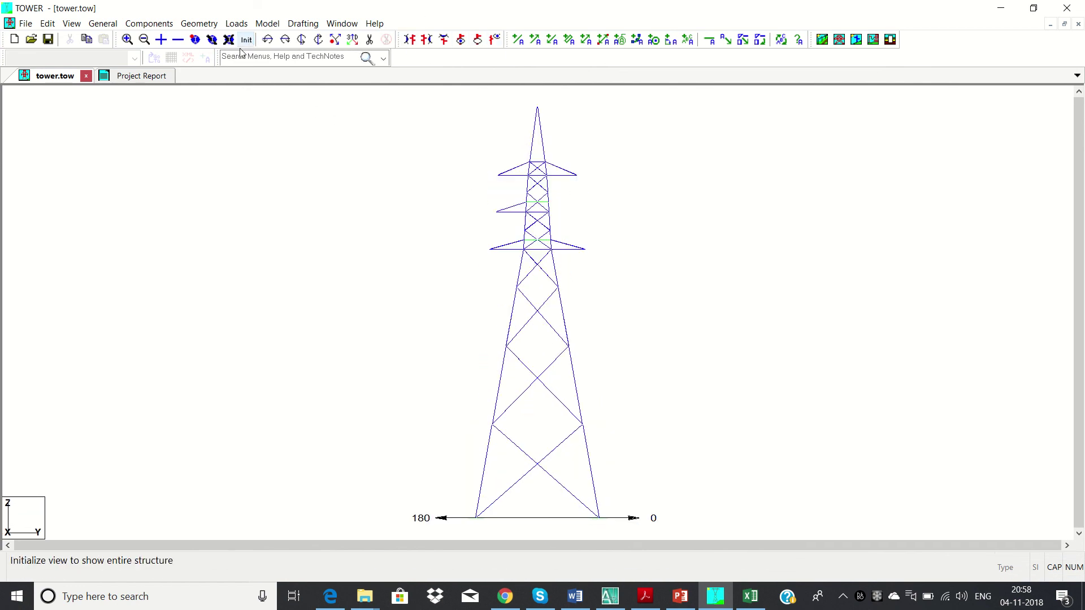
click(199, 23)
click(210, 39)
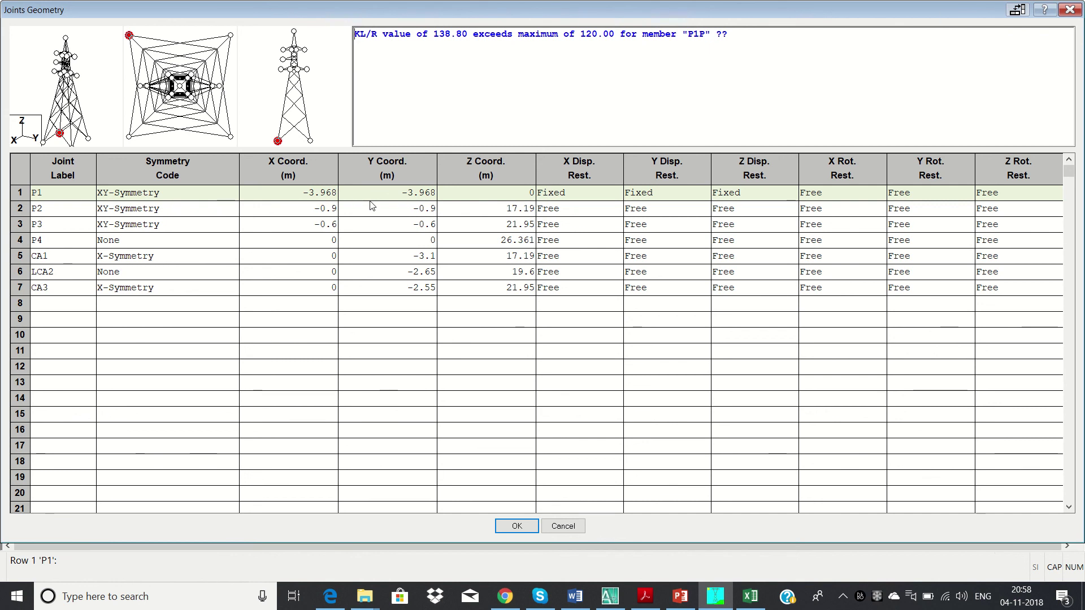
click(572, 527)
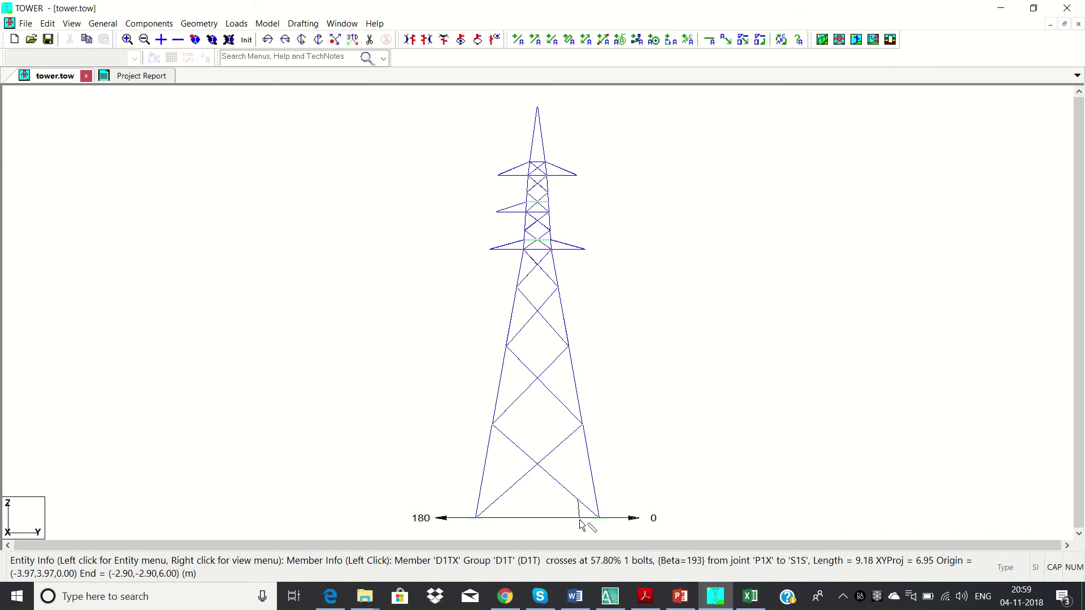
- Return to the PowerPoint TowGeom slide listing the steps for copying outputs to PLS-Tower
click(680, 596)
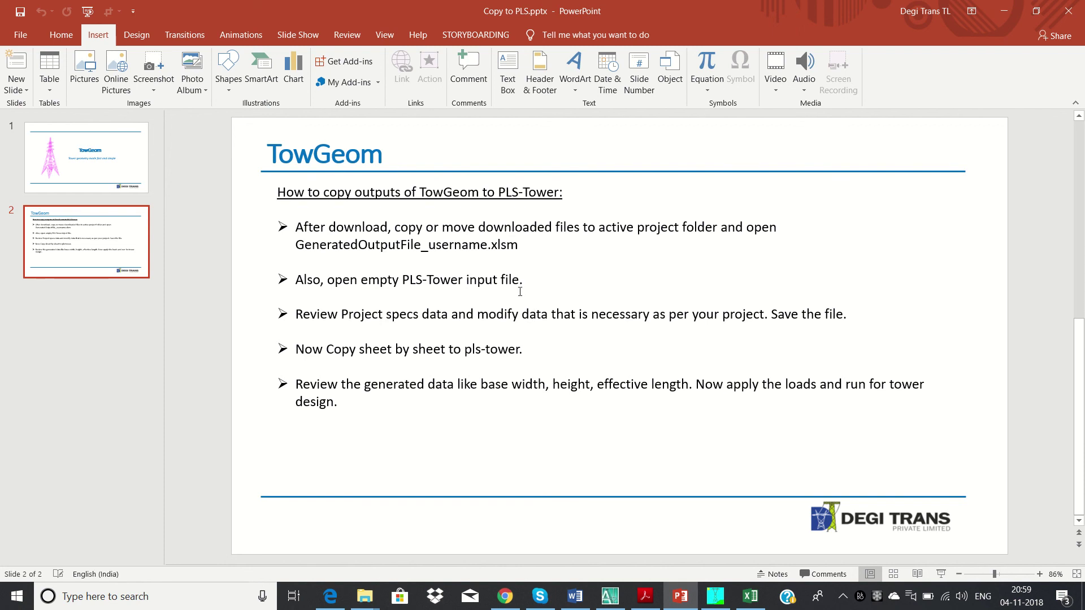
mouse_move(498, 5)
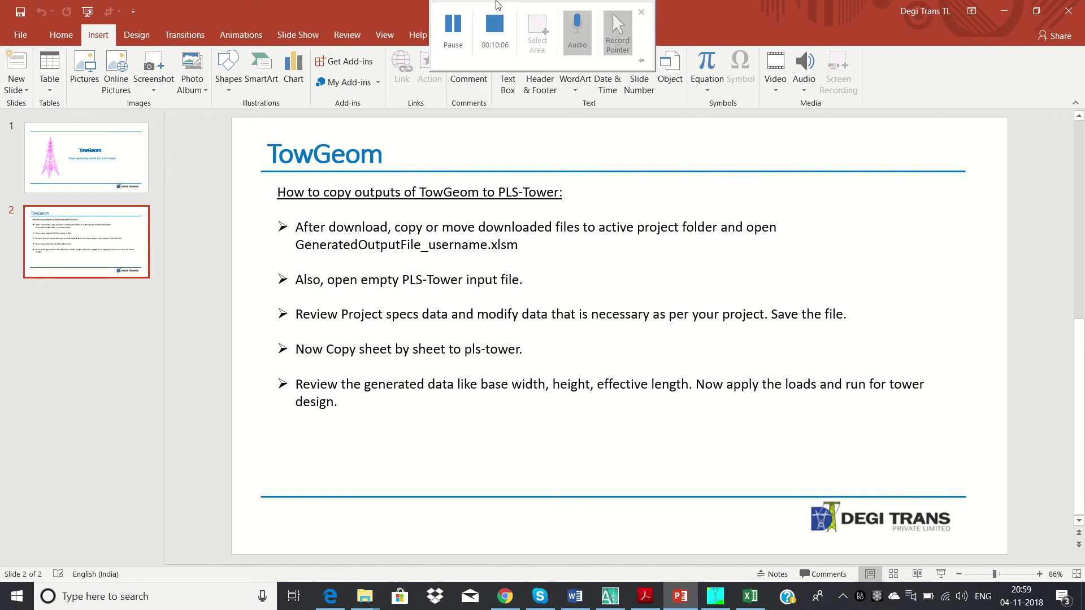